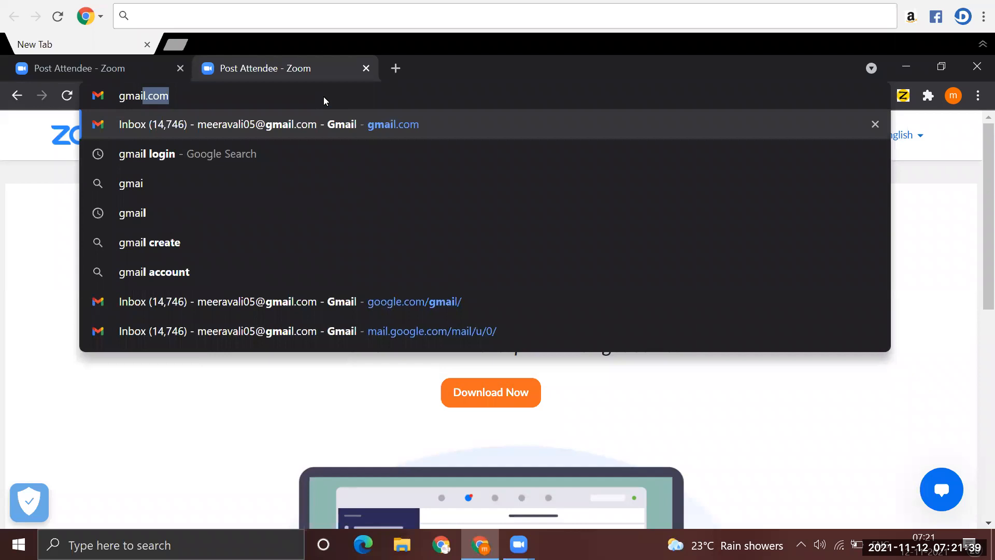
- Go to sap.com and open its account registration form
key(BackSpace)
key(BackSpace)
key(BackSpace)
key(BackSpace)
key(BackSpace)
key(BackSpace)
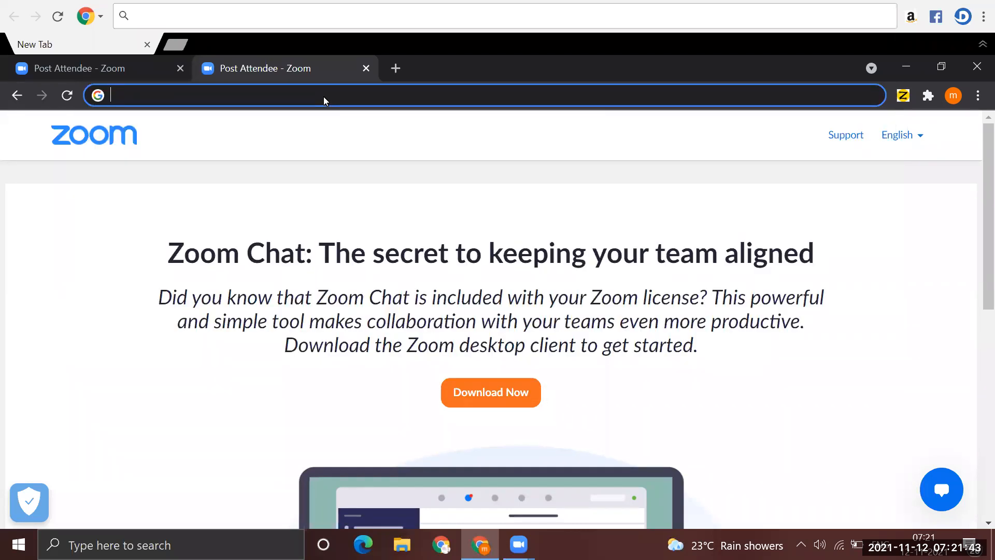
text(sap)
key(Return)
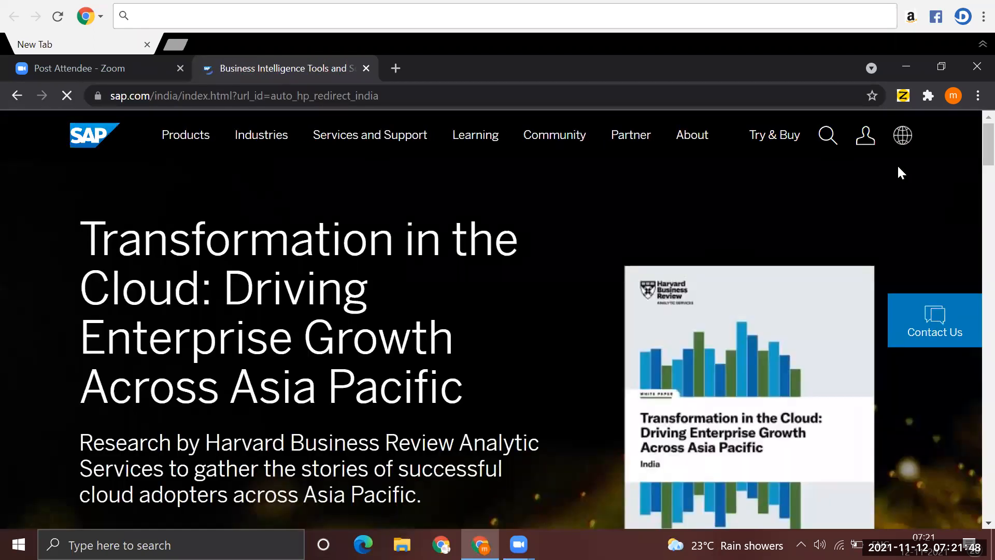
click(865, 136)
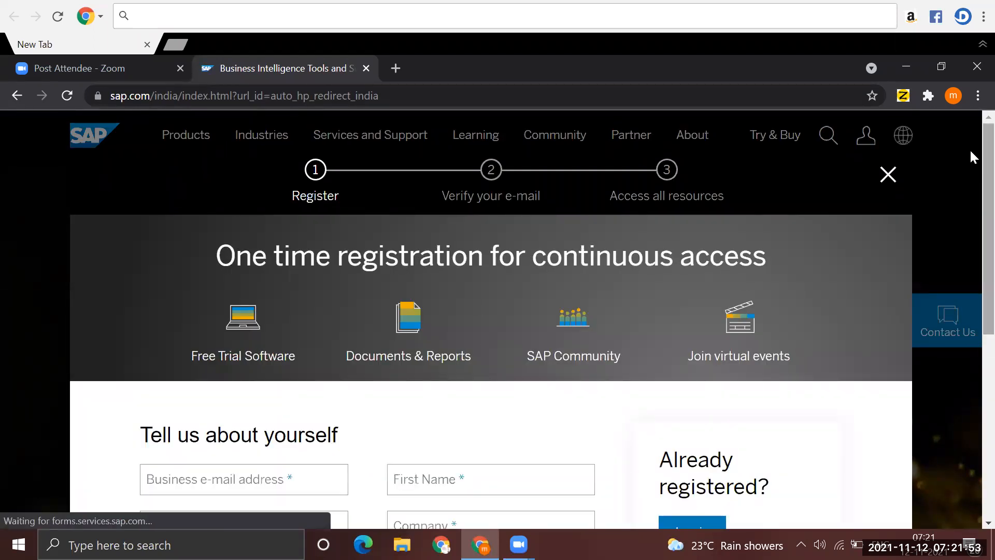
scroll(970, 165, down, 3)
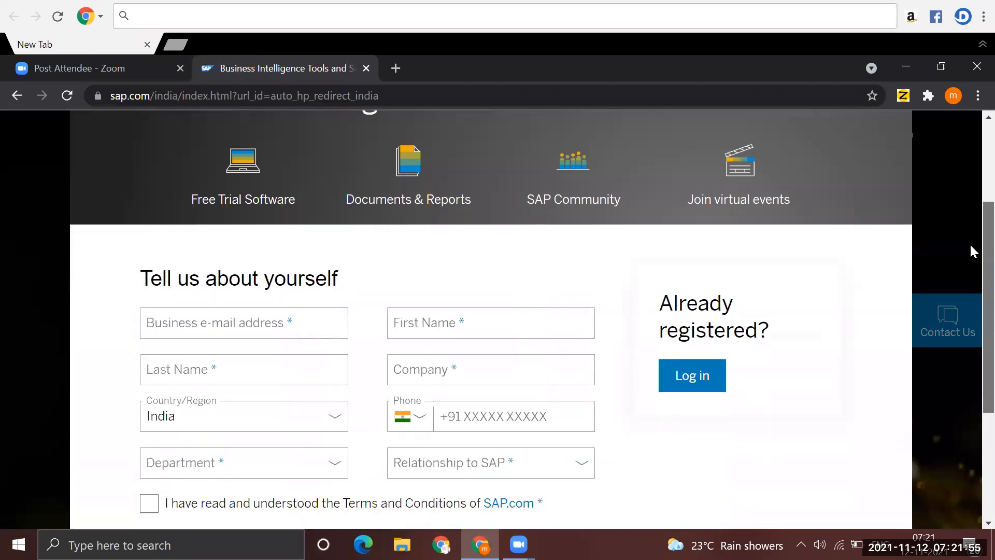
scroll(971, 254, down, 1)
- Enter the business e-mail address in the SAP registration form
click(202, 280)
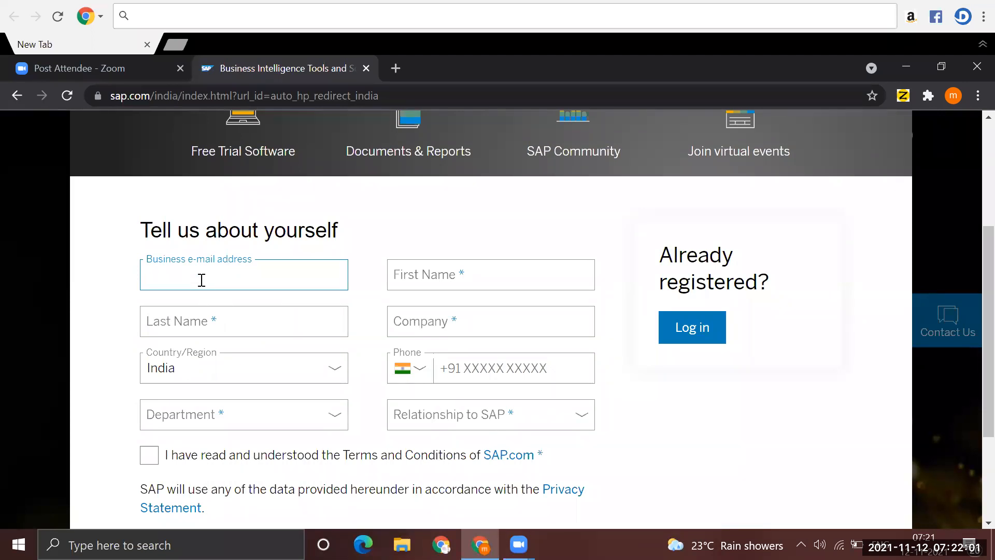
click(516, 116)
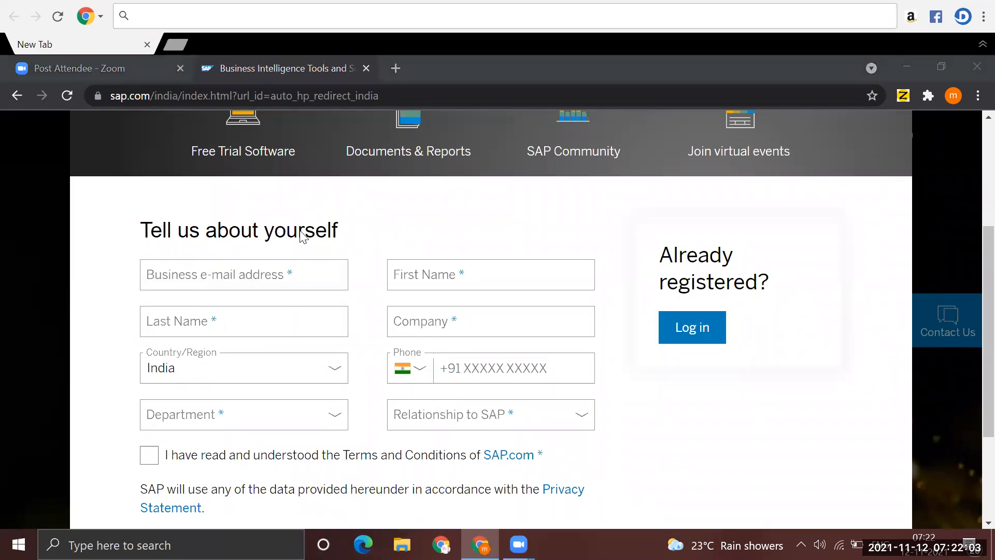
click(186, 275)
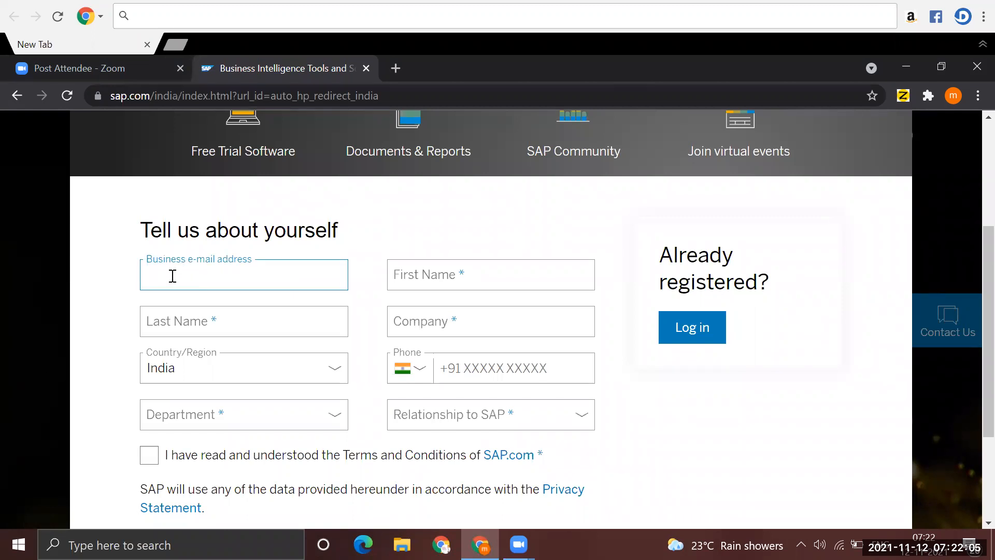
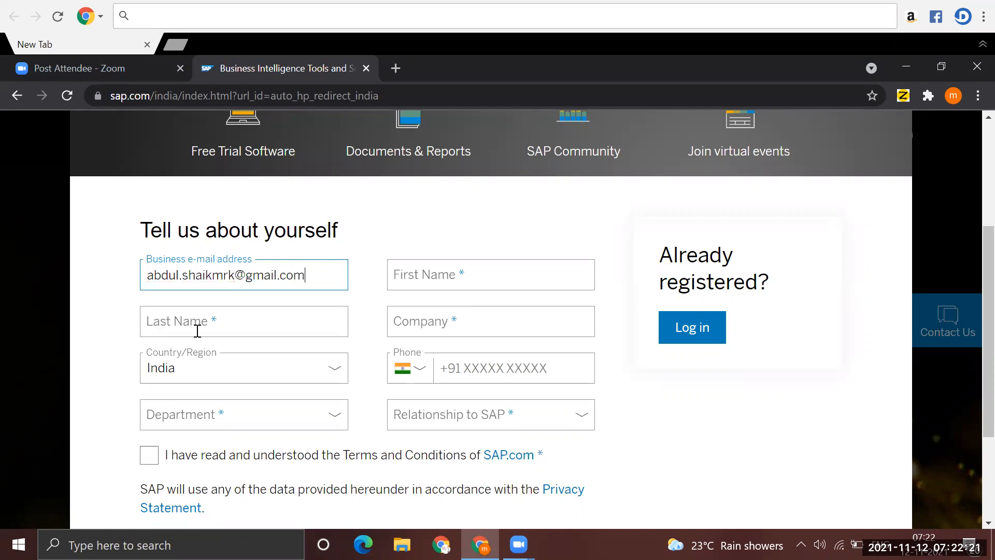
- Fill in the registrant's first and last name and set the company to Delloite
click(197, 331)
click(425, 281)
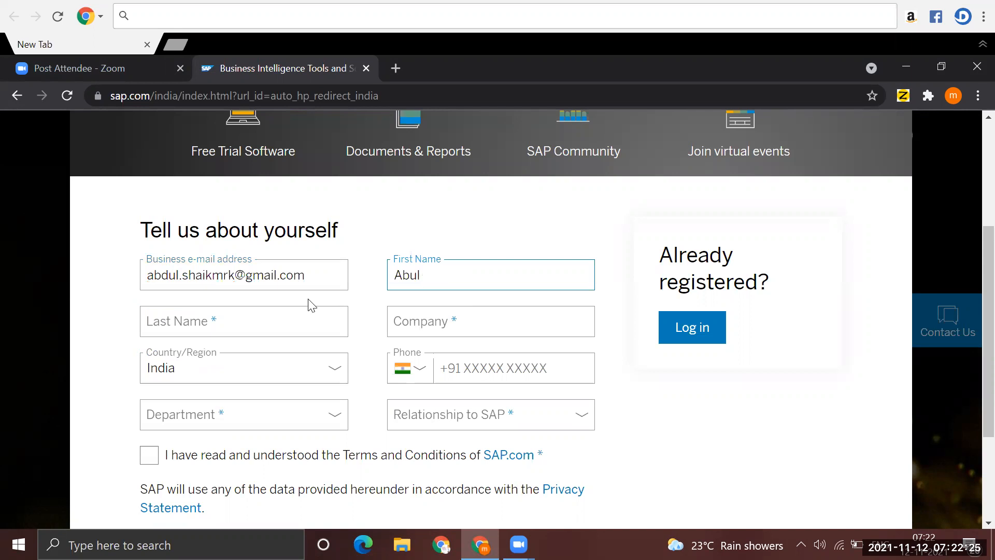
click(211, 317)
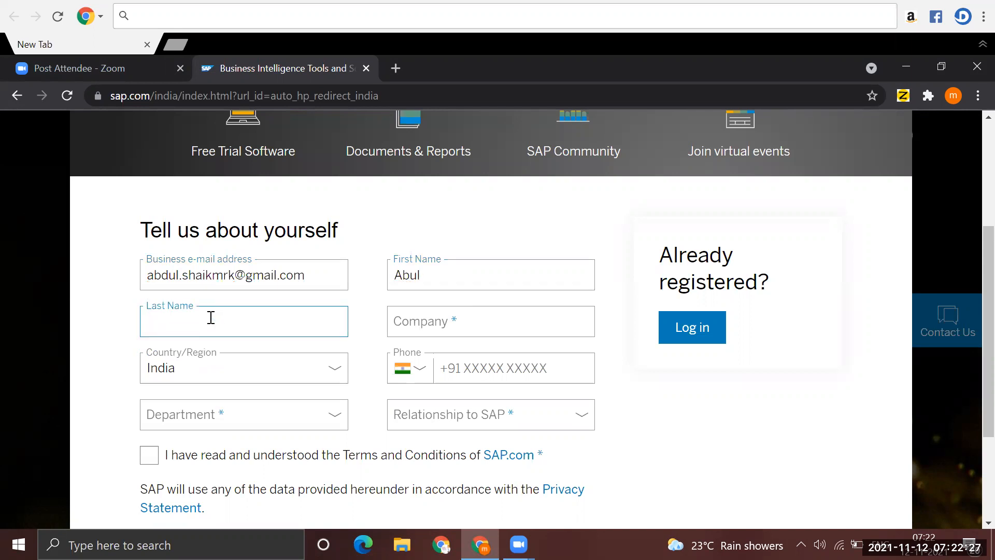
click(449, 324)
text(Delloite)
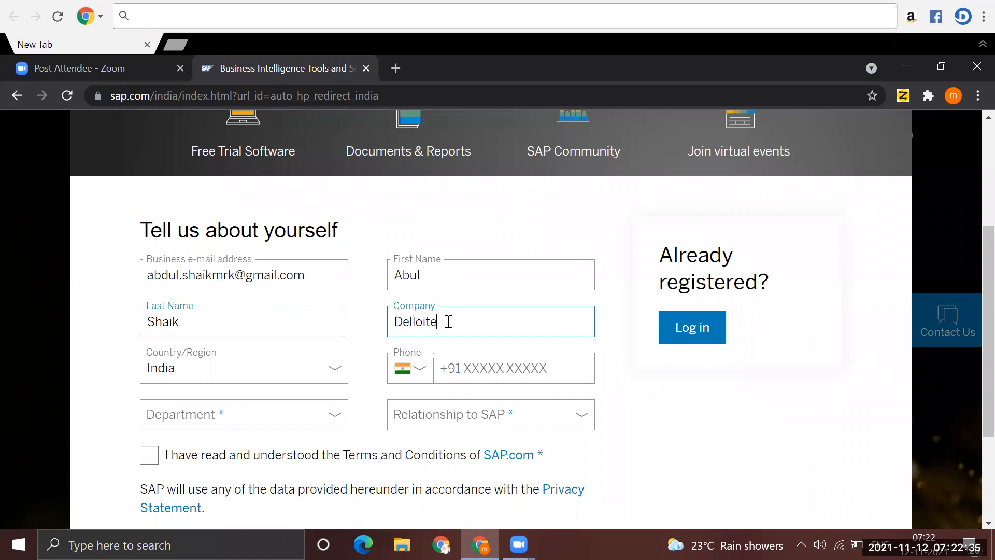
- Enter the registrant's phone number in the registration form
click(567, 374)
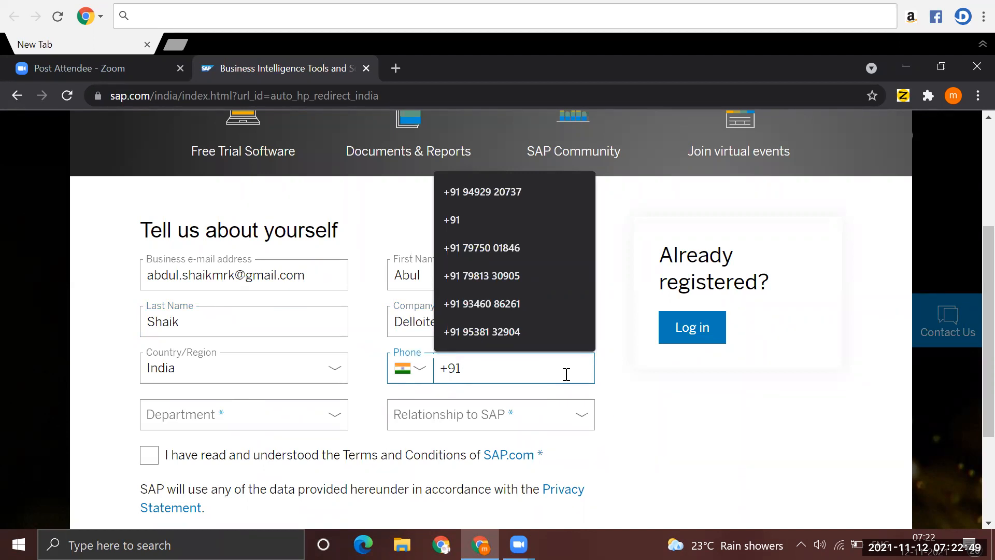
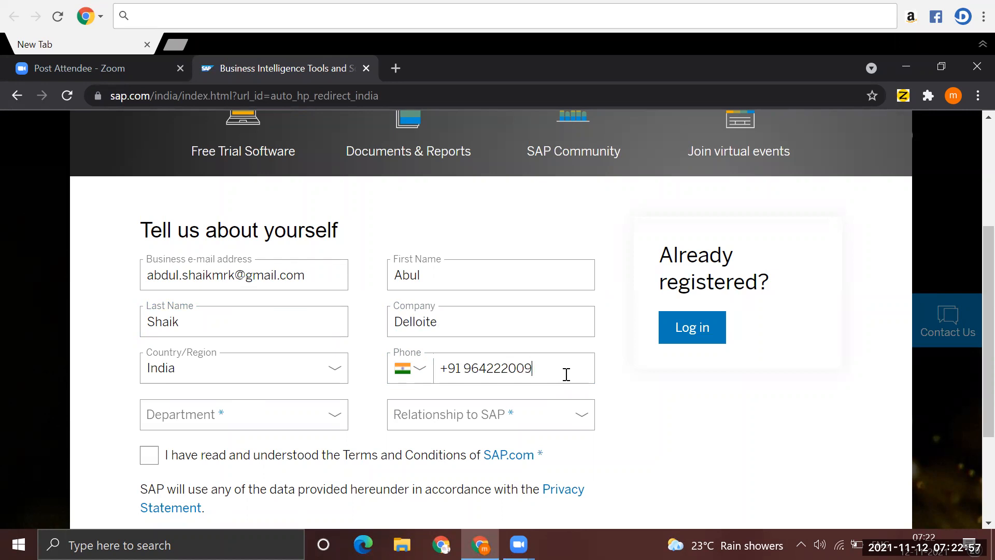
- Set the department to Inform. Technology and the relationship to SAP to Customer
click(195, 418)
text(inf)
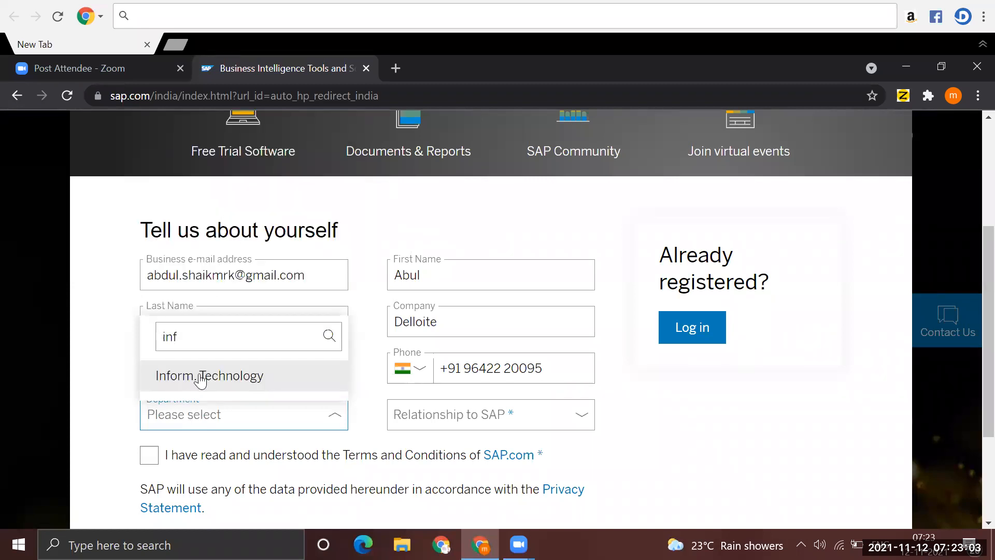
click(216, 378)
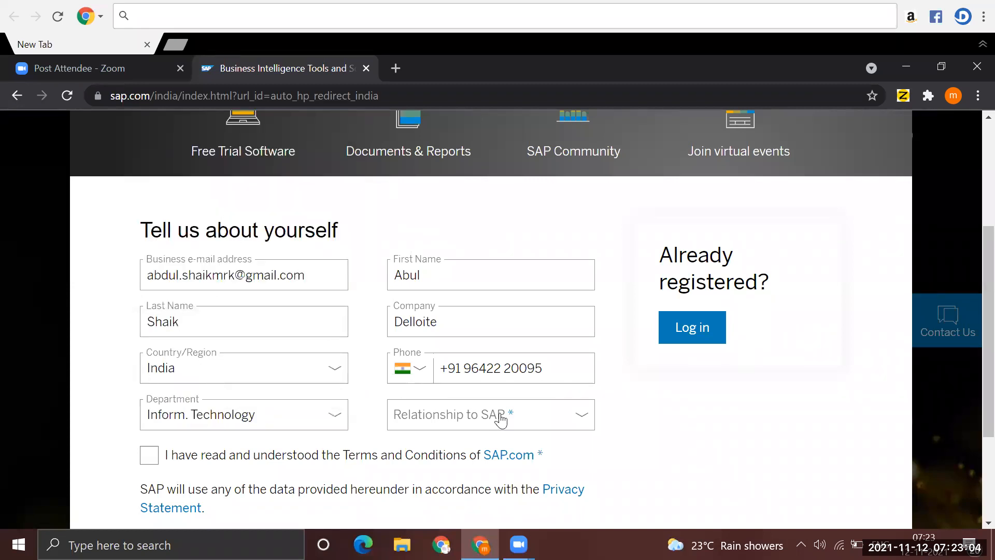
click(459, 424)
click(435, 200)
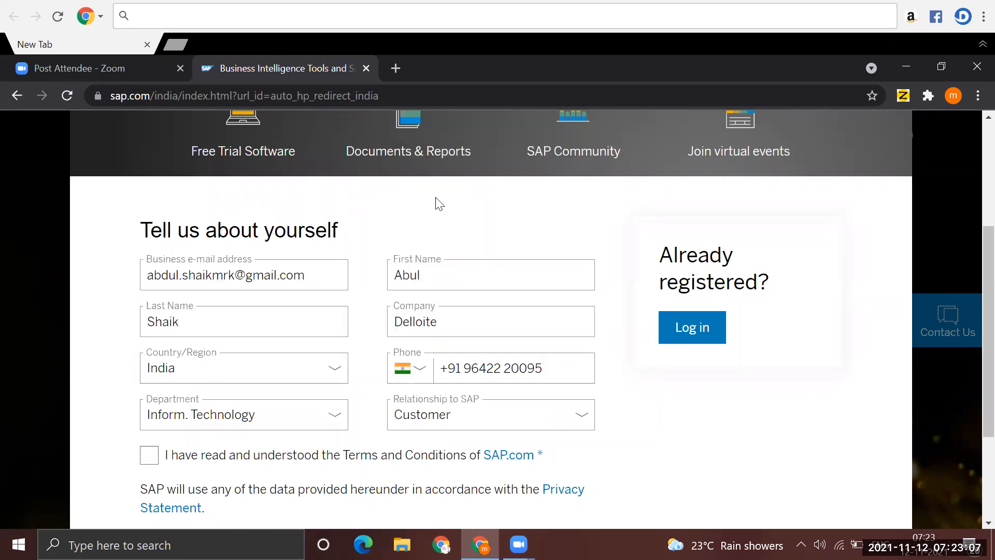
- Accept the SAP.com Terms and Conditions and submit the registration form
click(151, 460)
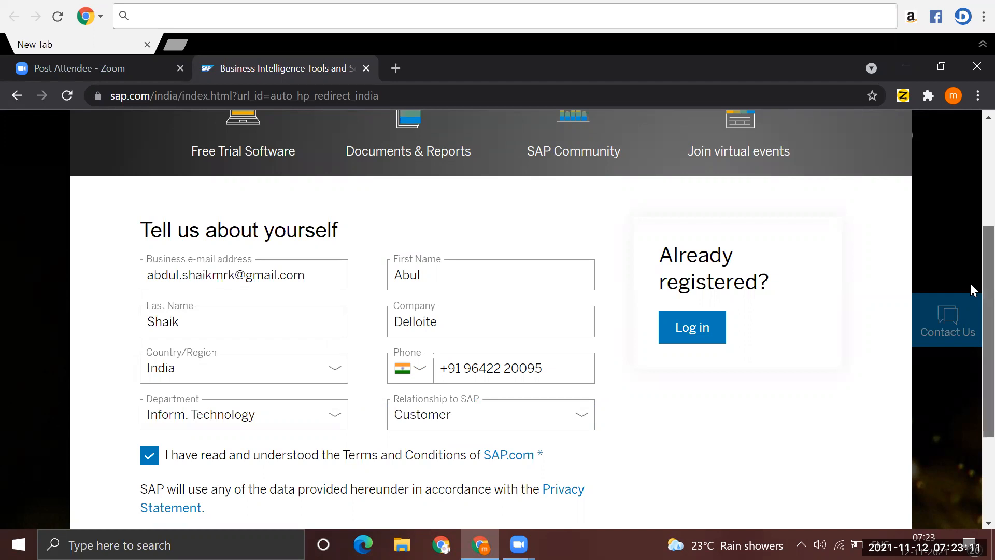
scroll(969, 281, down, 3)
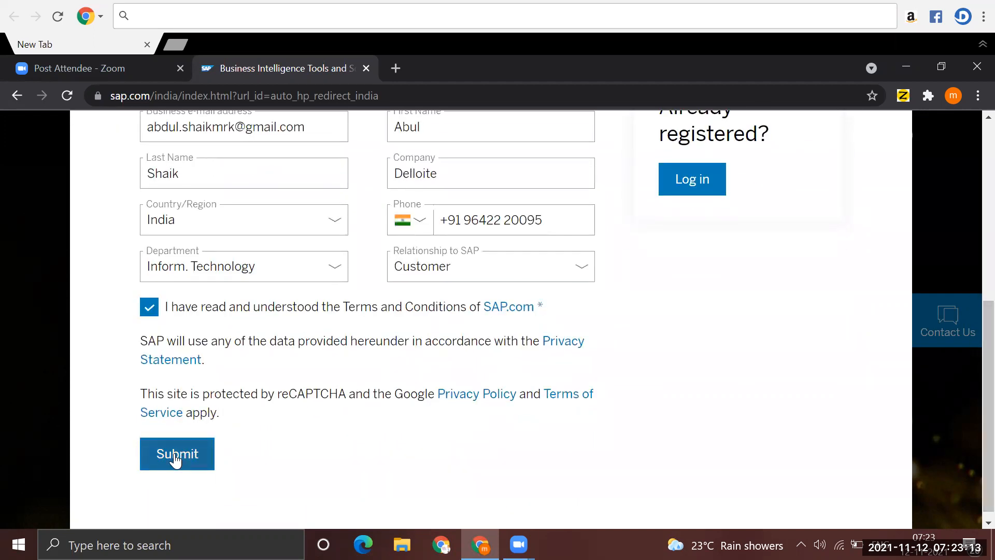
click(175, 459)
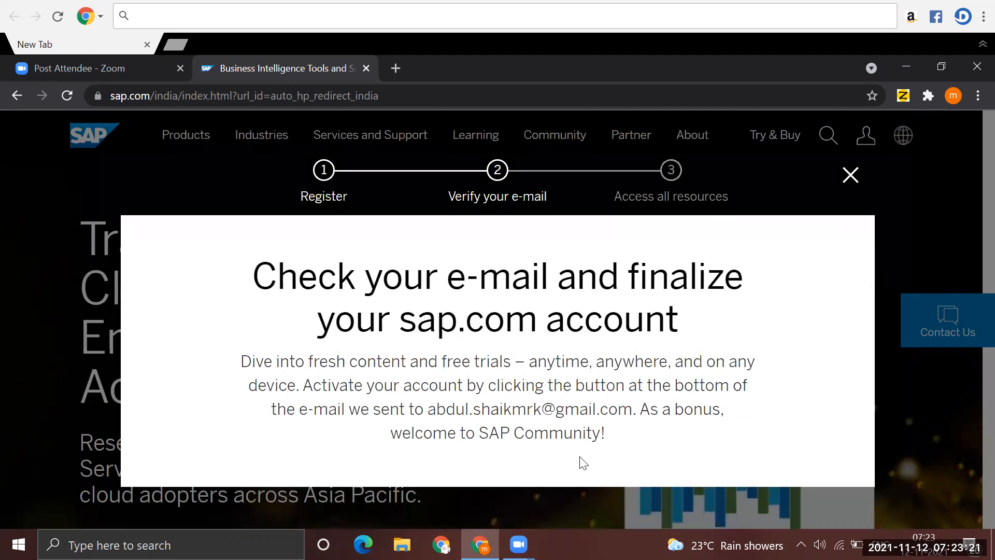
- Copy the registered e-mail address from the verification message and open Gmail in a new browser tab
drag(433, 409, 630, 409)
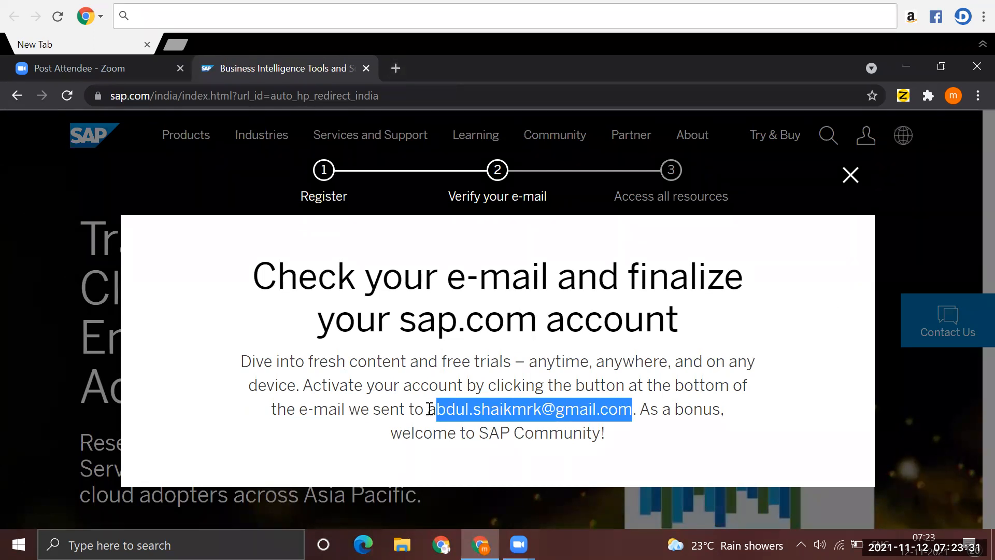
drag(429, 408, 630, 407)
key(ctrl+c)
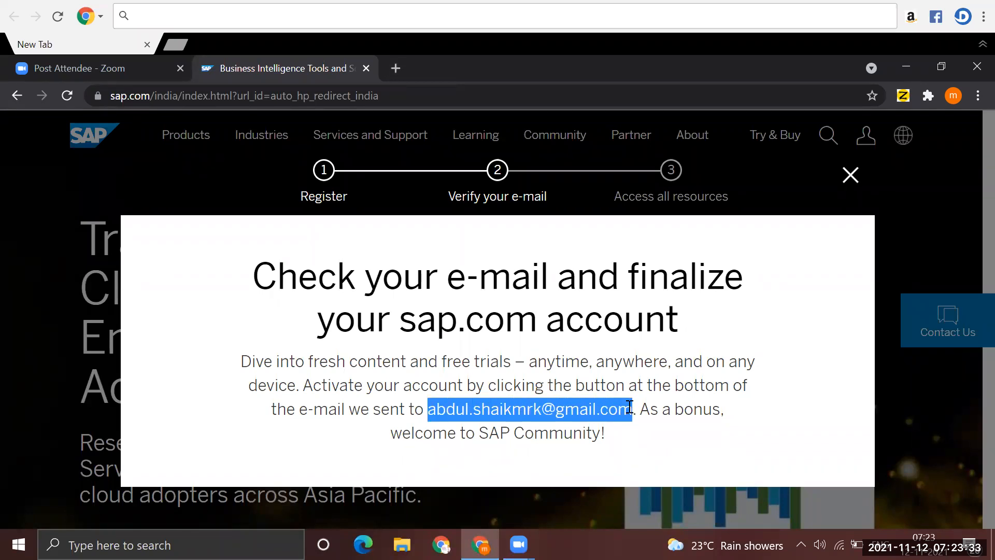
click(396, 69)
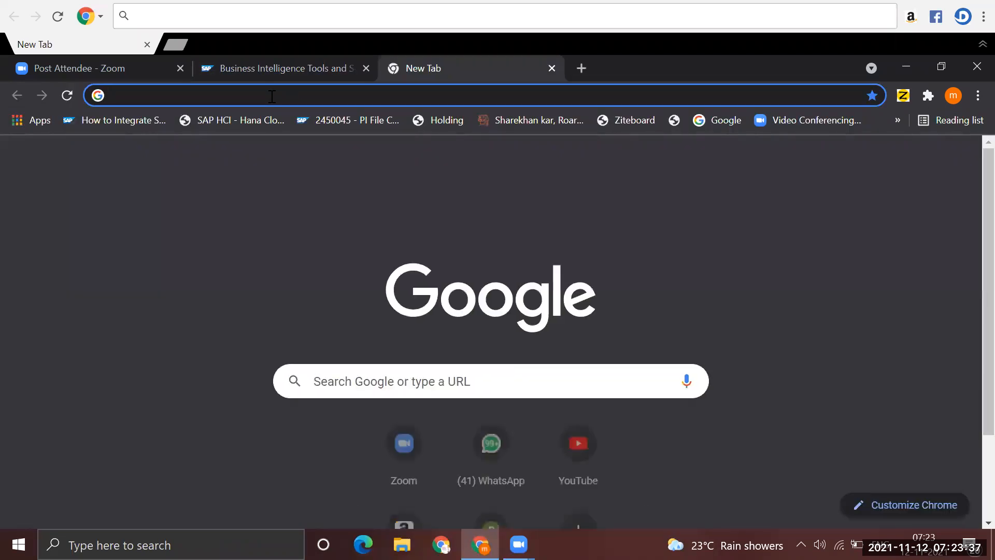
text(gmail.com)
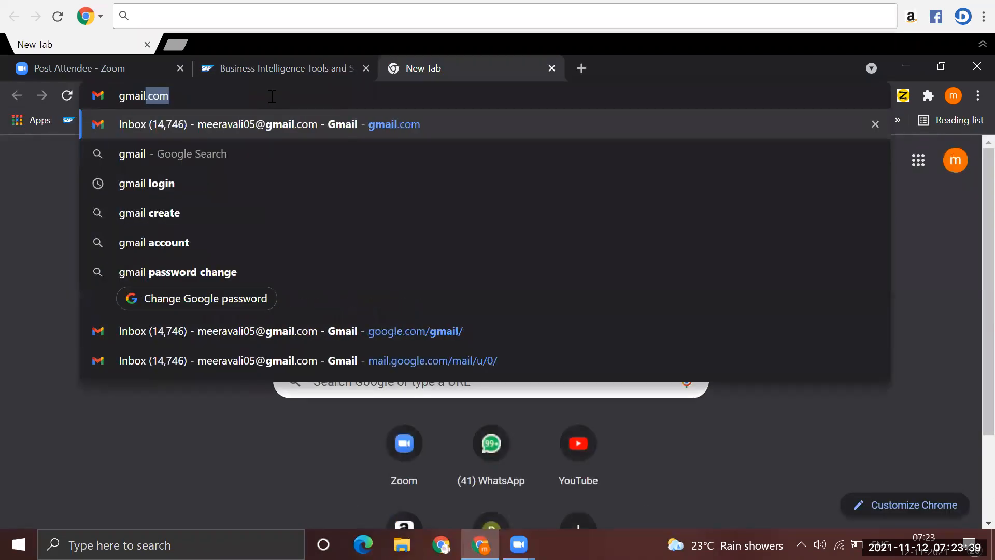
key(Return)
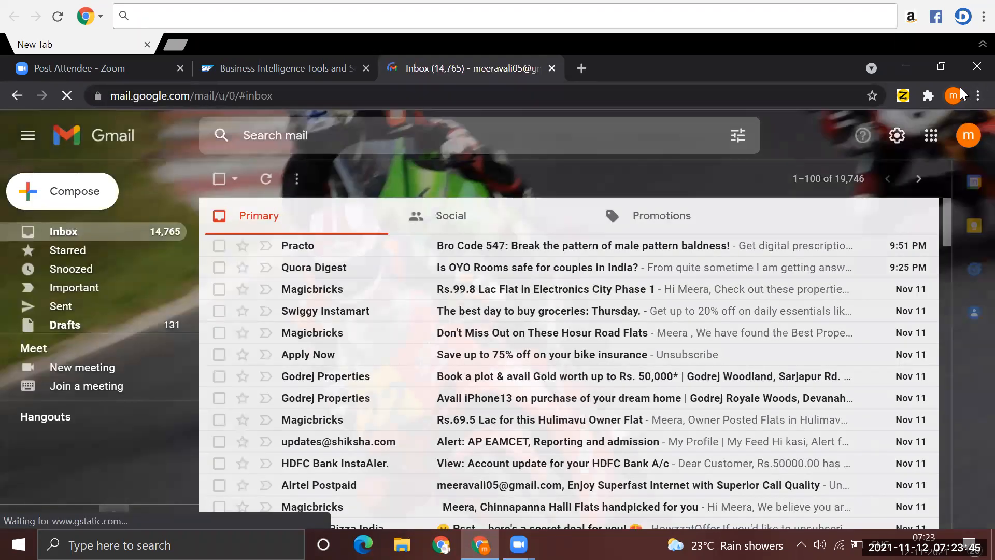
- Start adding another account in Gmail and submit the copied e-mail address on the sign-in page
click(969, 139)
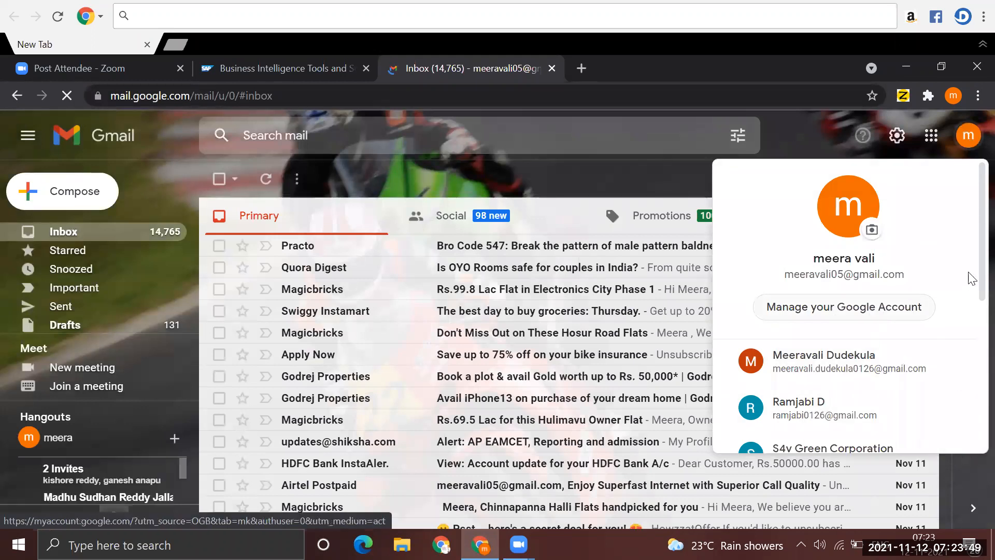
scroll(974, 348, down, 5)
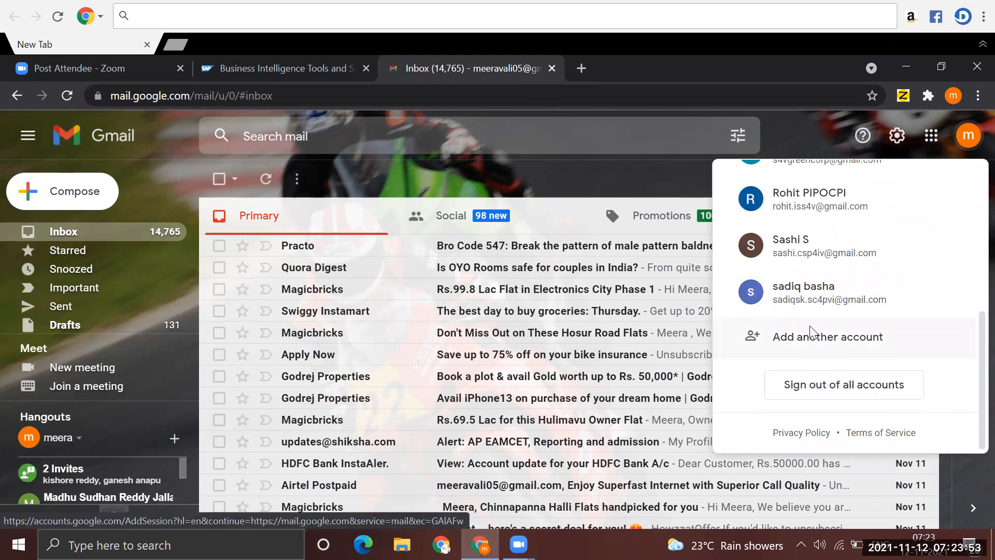
click(812, 334)
click(380, 291)
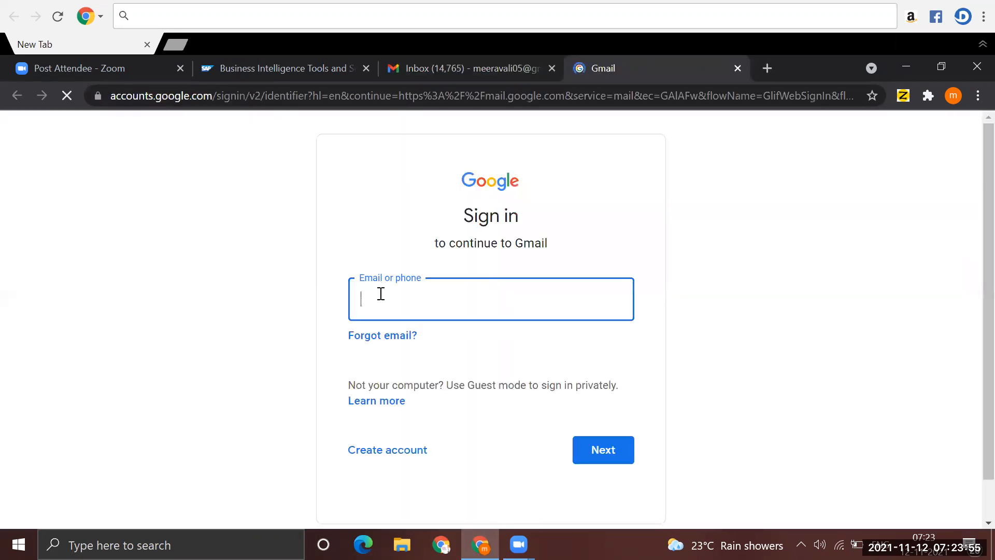
key(ctrl+v)
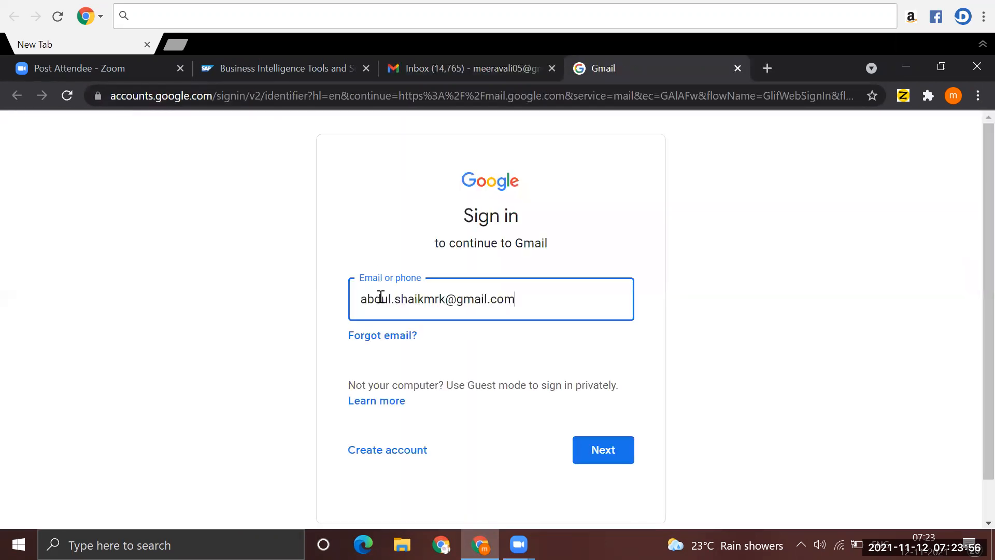
click(601, 452)
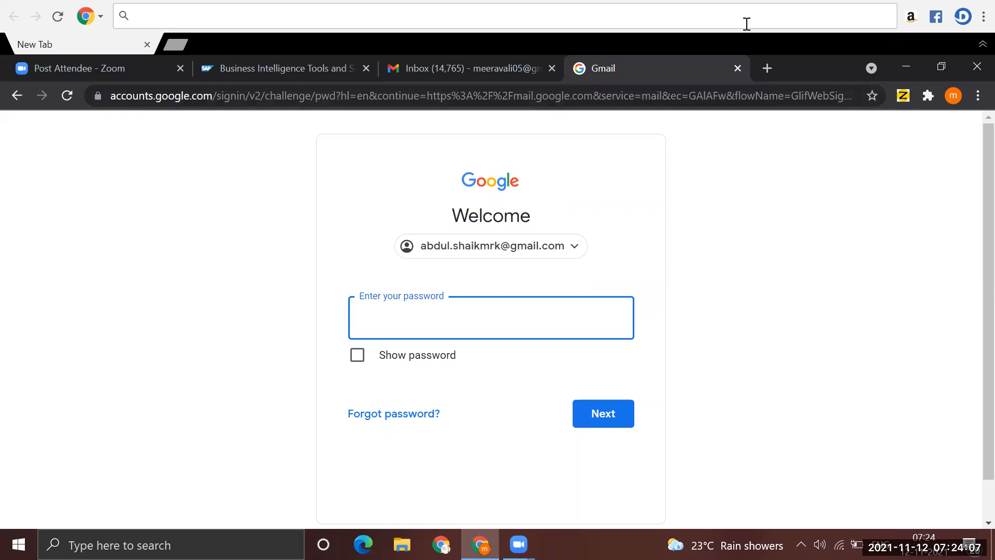
- Open WhatsApp Web in a new browser tab and close the Gmail inbox tab
click(768, 68)
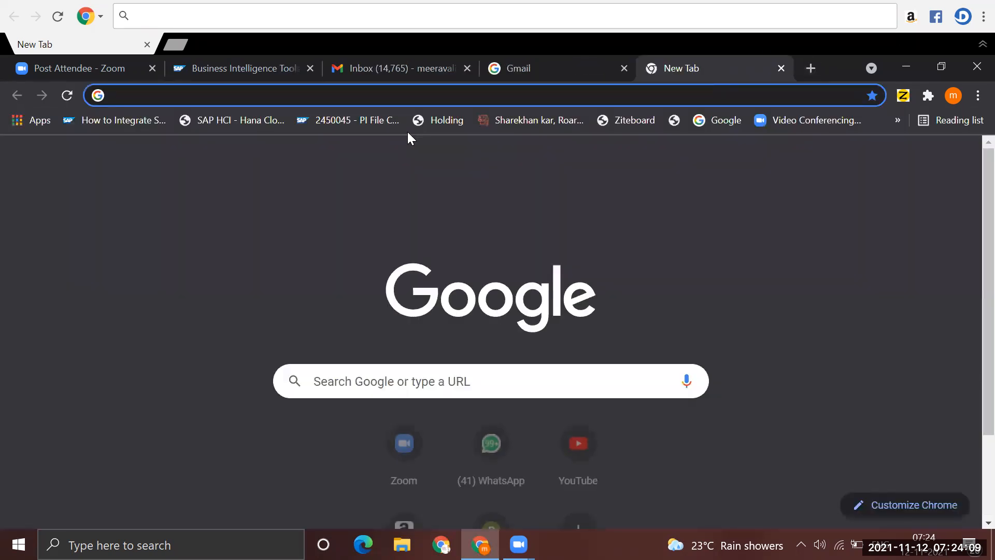
text(we)
click(407, 131)
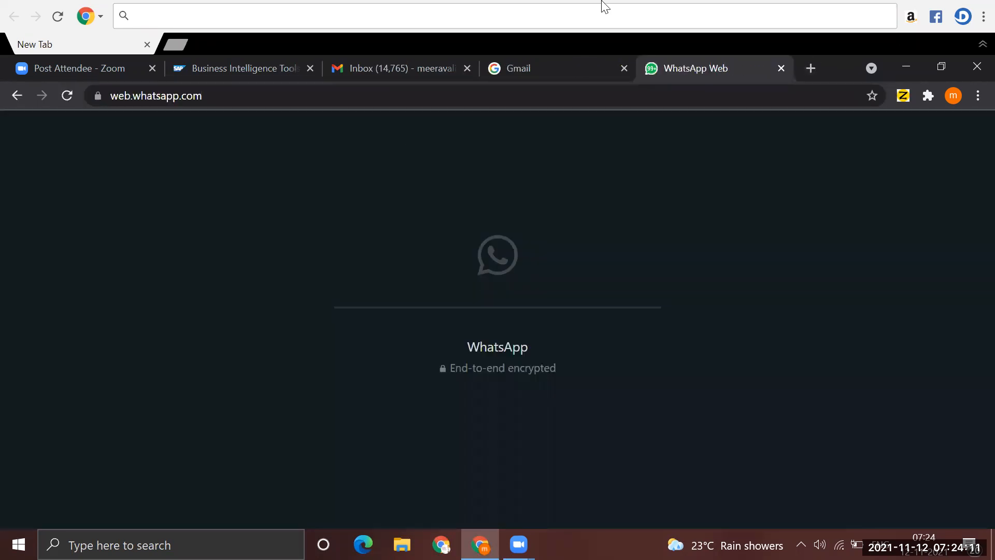
click(418, 69)
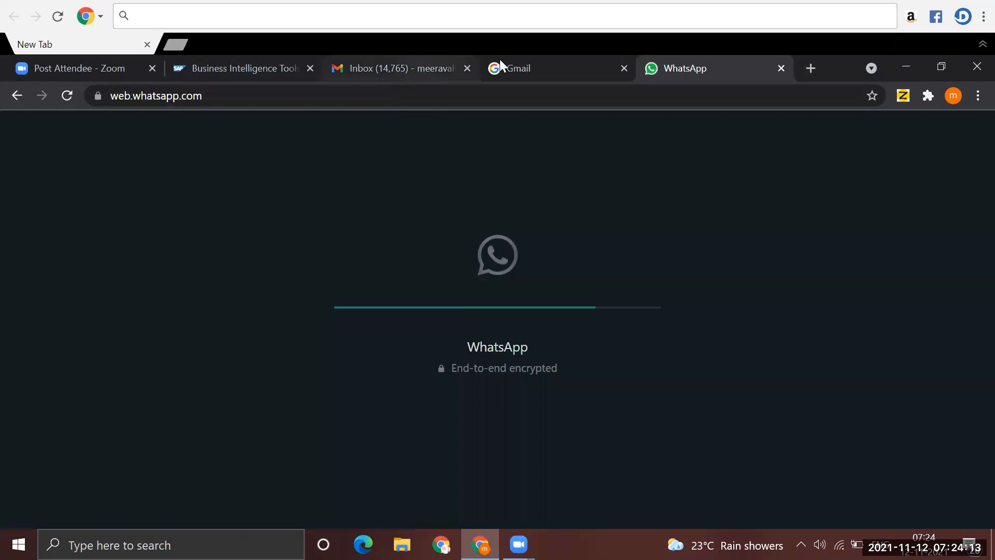
click(467, 68)
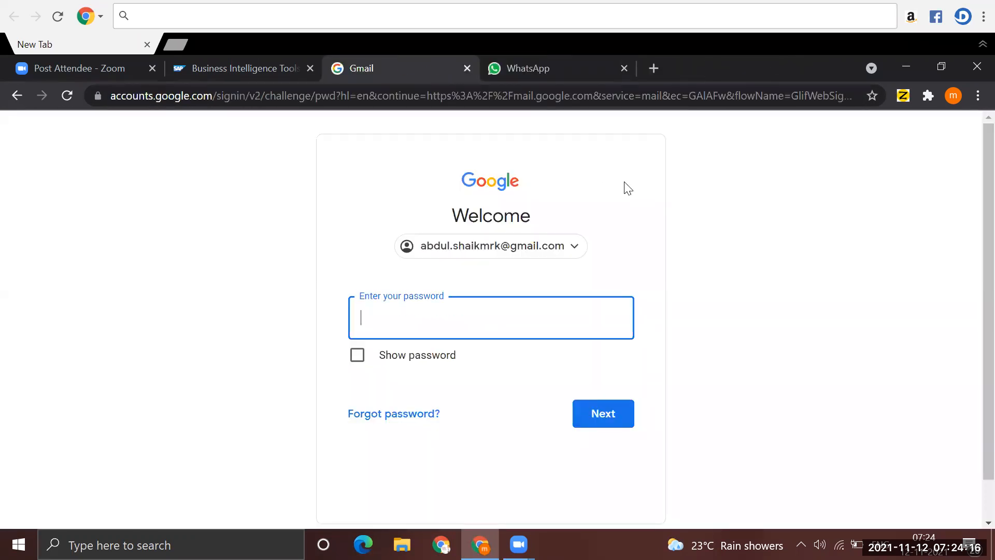
- Open the contact's WhatsApp chat containing the Gmail account password and copy the password from the latest message
click(609, 69)
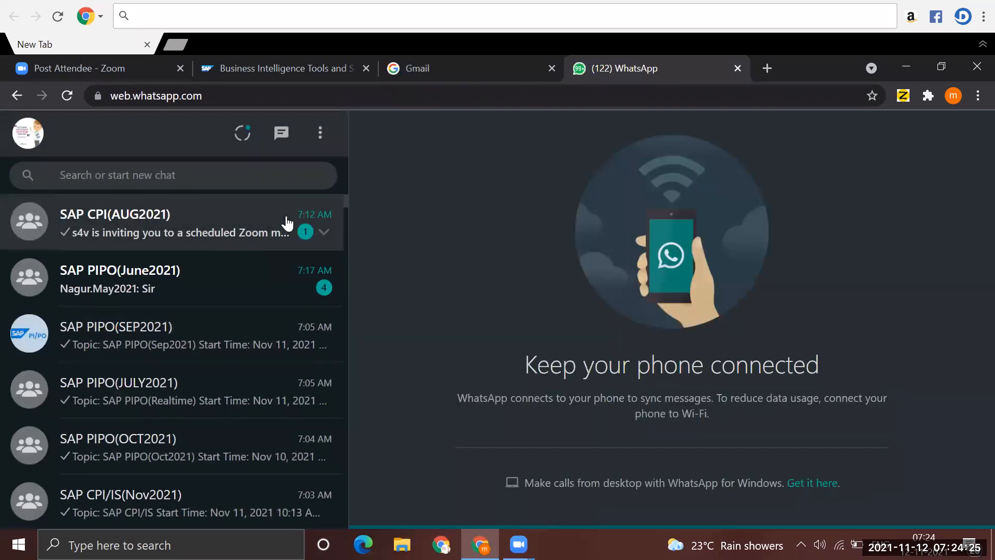
click(232, 240)
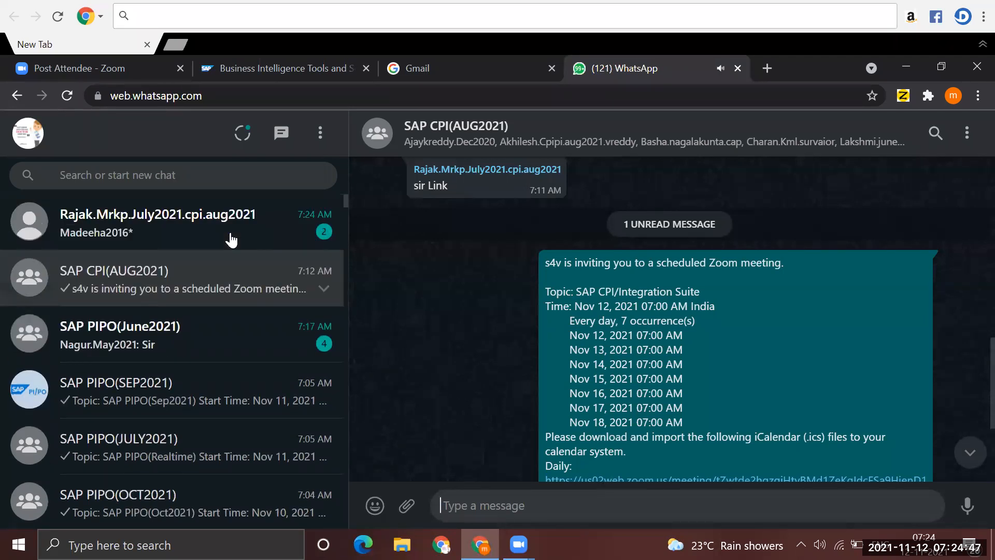
click(231, 240)
drag(416, 452, 488, 449)
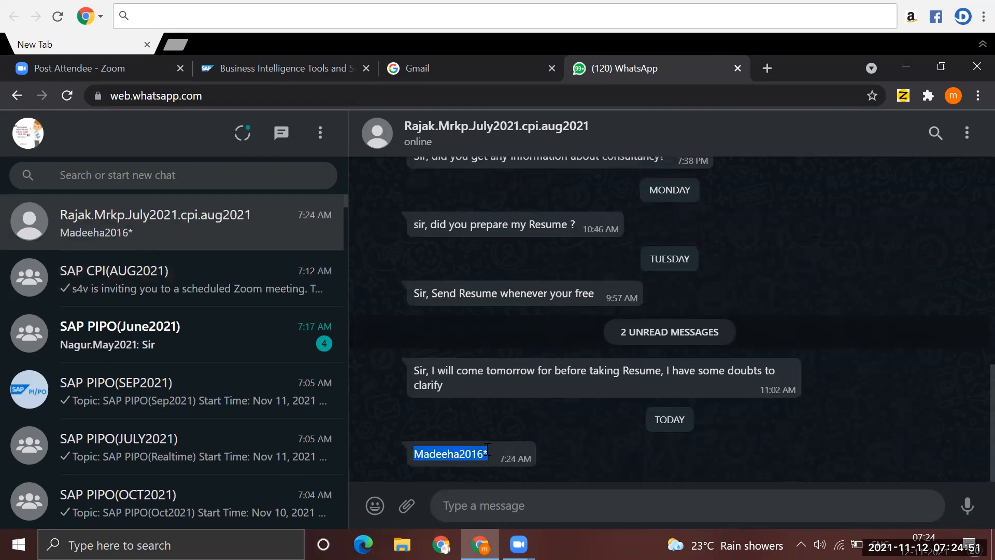
- Enter the copied account password on the Google sign-in page, submit it, and decline creating a new Chrome profile
click(509, 64)
key(ctrl+v)
click(604, 413)
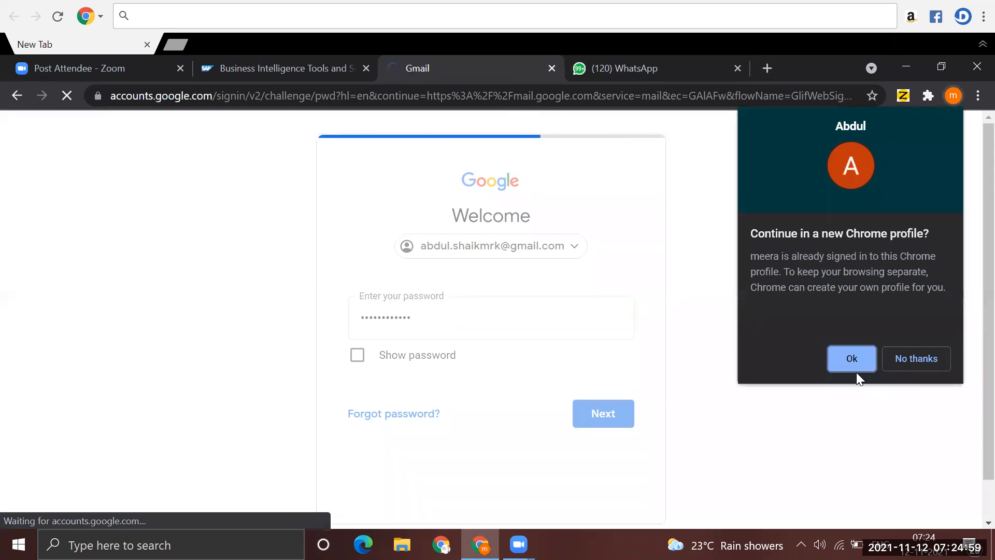
click(912, 358)
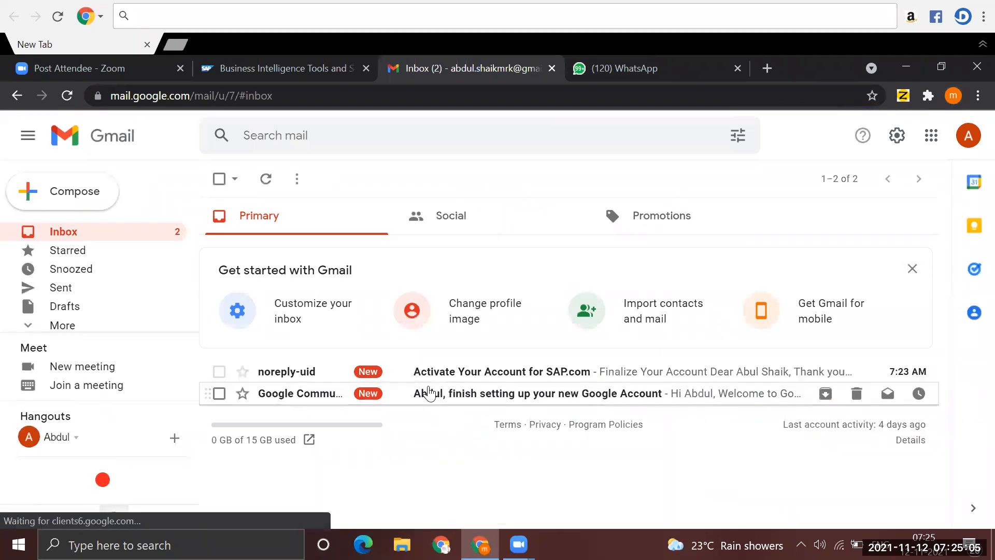
- Open the "Activate Your Account for SAP.com" e-mail and follow its account activation link
click(496, 378)
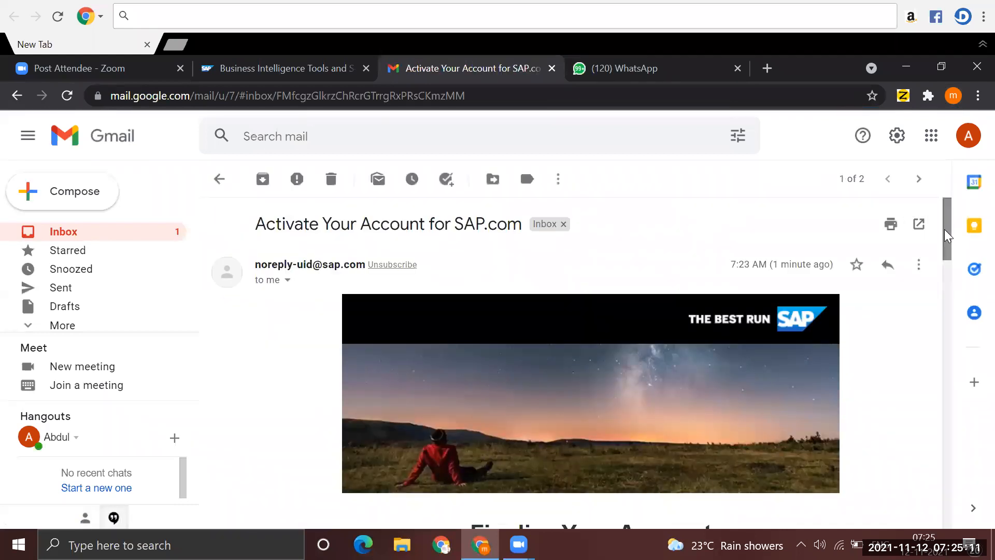
drag(944, 232, 944, 301)
click(449, 394)
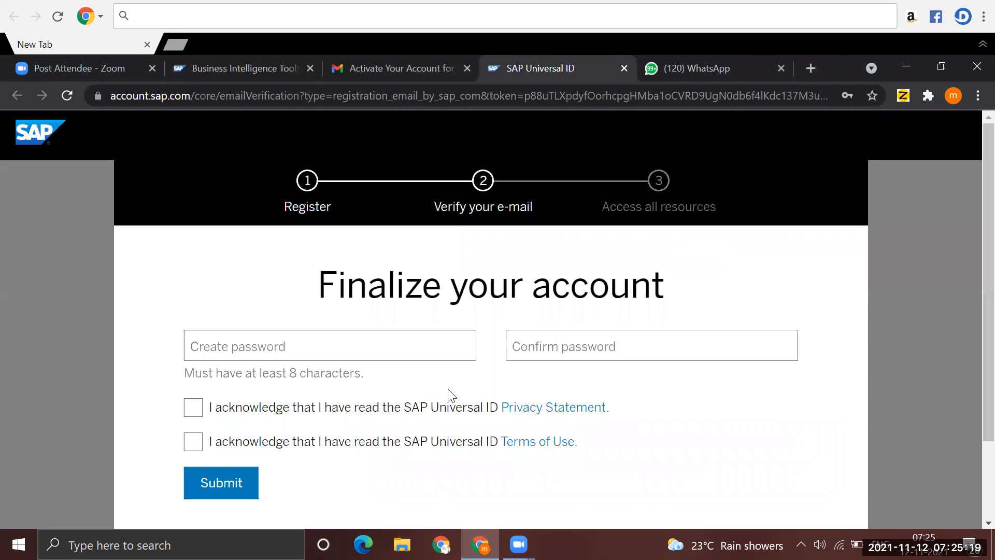
- Paste the copied password into the Create password and Confirm password fields of the SAP account finalization form
click(227, 350)
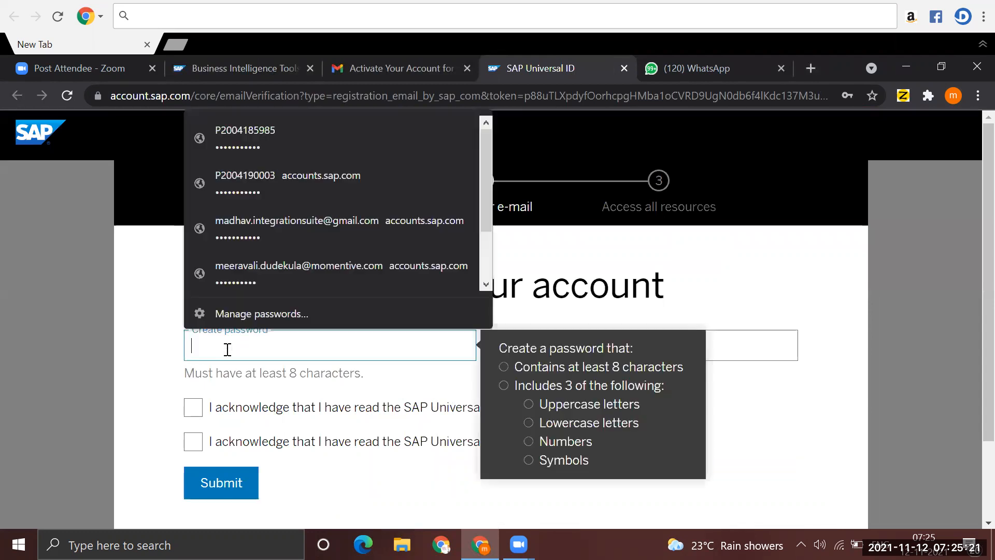
key(ctrl+v)
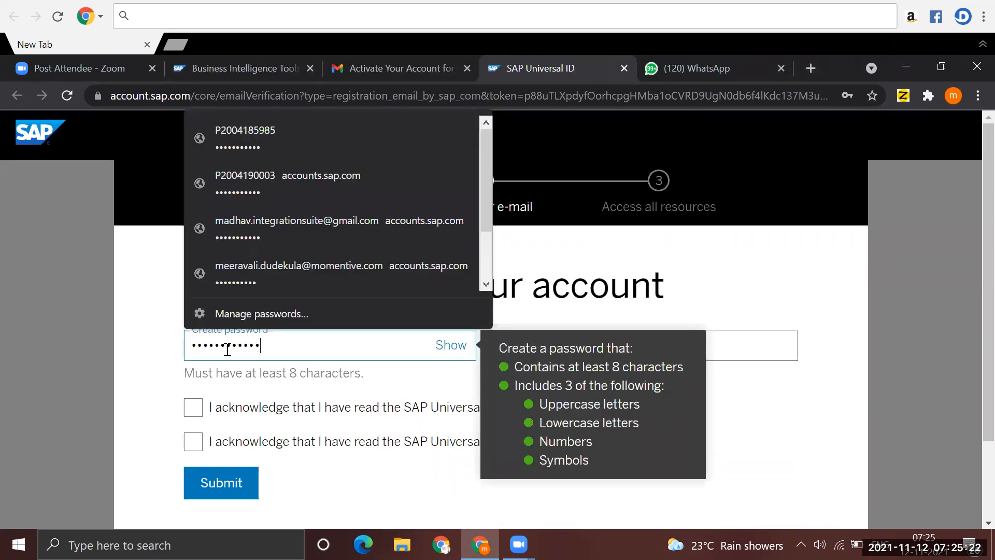
click(740, 350)
key(ctrl+v)
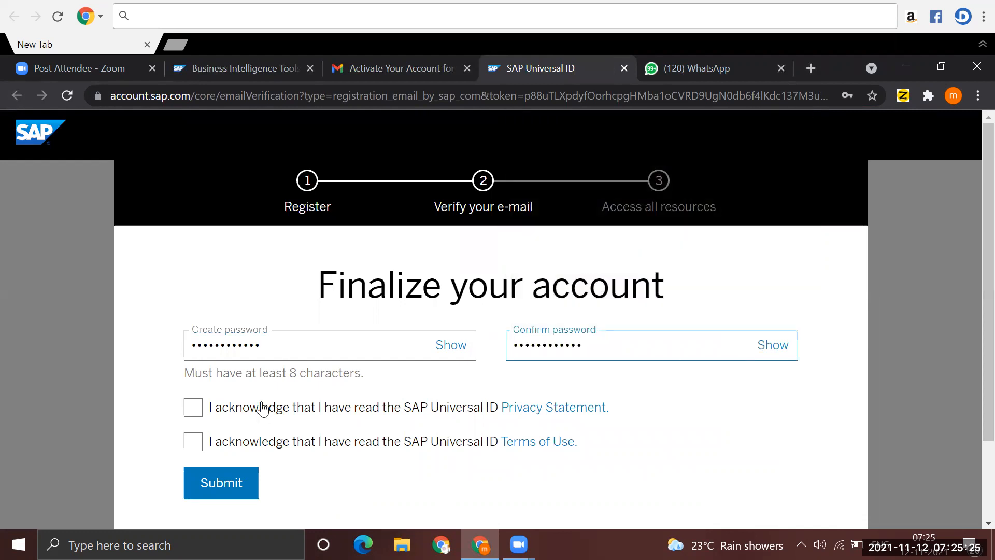
- Acknowledge the SAP Universal ID Privacy Statement and Terms of Use, submit the form, and decline the browser's password update
click(193, 408)
click(196, 449)
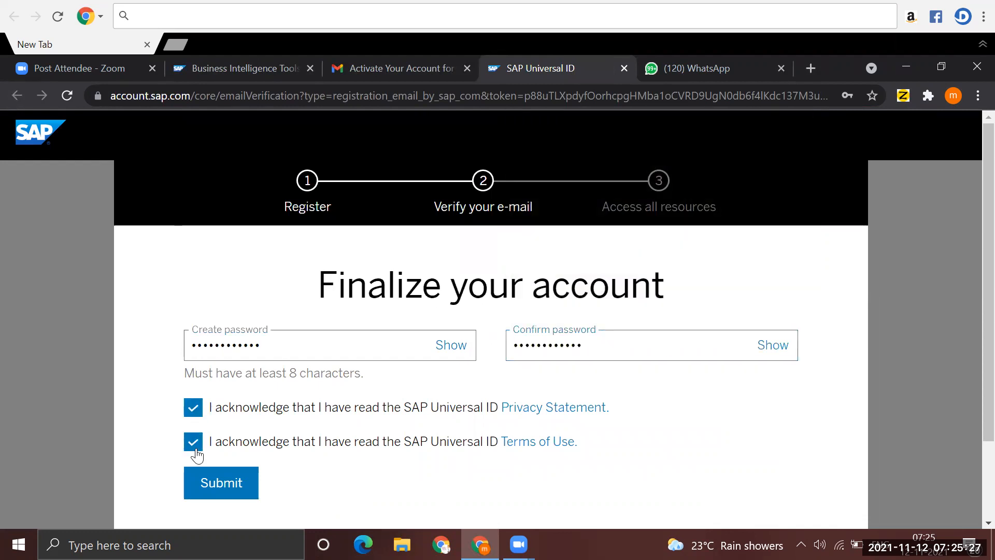
click(224, 486)
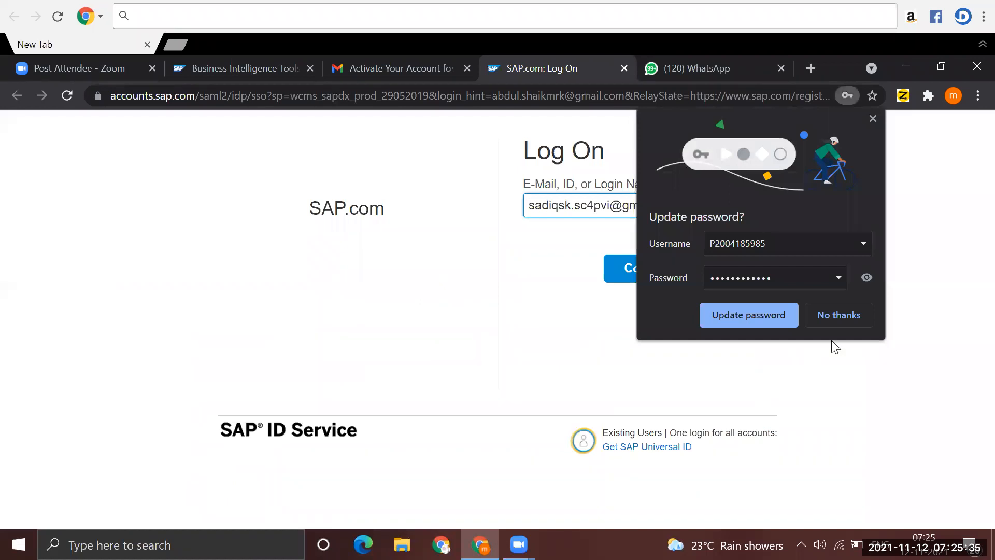
click(840, 315)
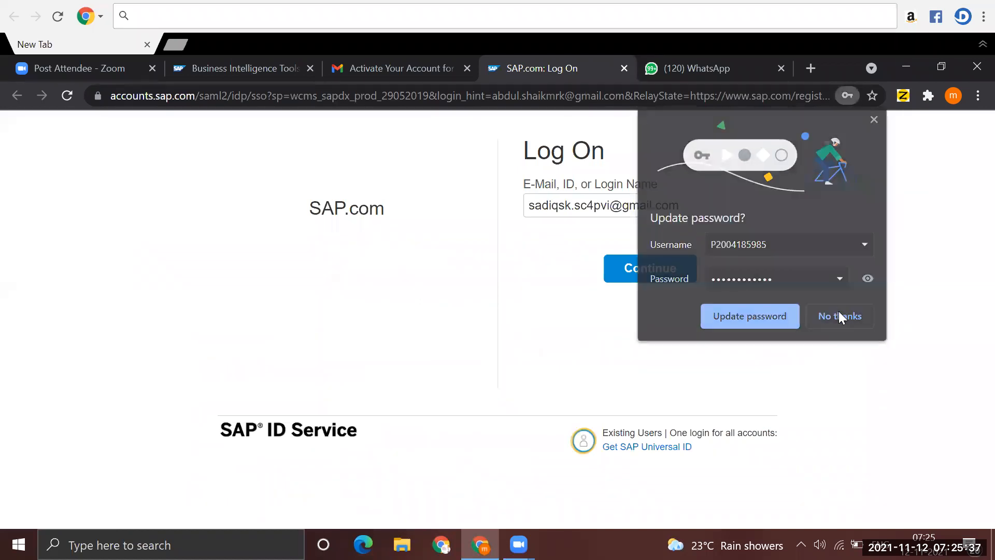
- Replace the prefilled login with the registered e-mail address, continue the SAP.com log on, and close the thank-you message
click(611, 206)
key(BackSpace)
key(BackSpace)
key(BackSpace)
key(BackSpace)
key(BackSpace)
key(BackSpace)
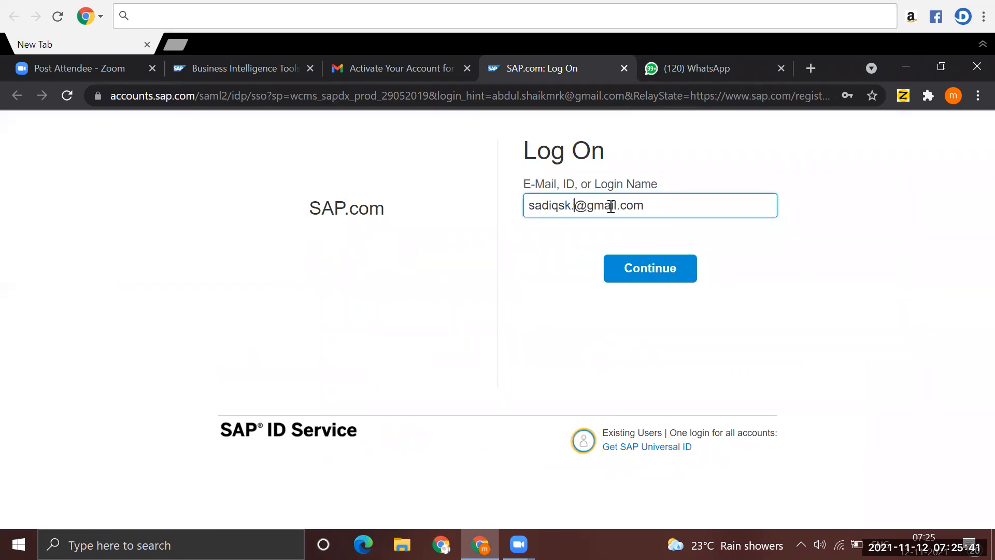
key(BackSpace)
key(BackSpace)
key(BackSpace)
key(BackSpace)
key(BackSpace)
key(BackSpace)
key(BackSpace)
key(BackSpace)
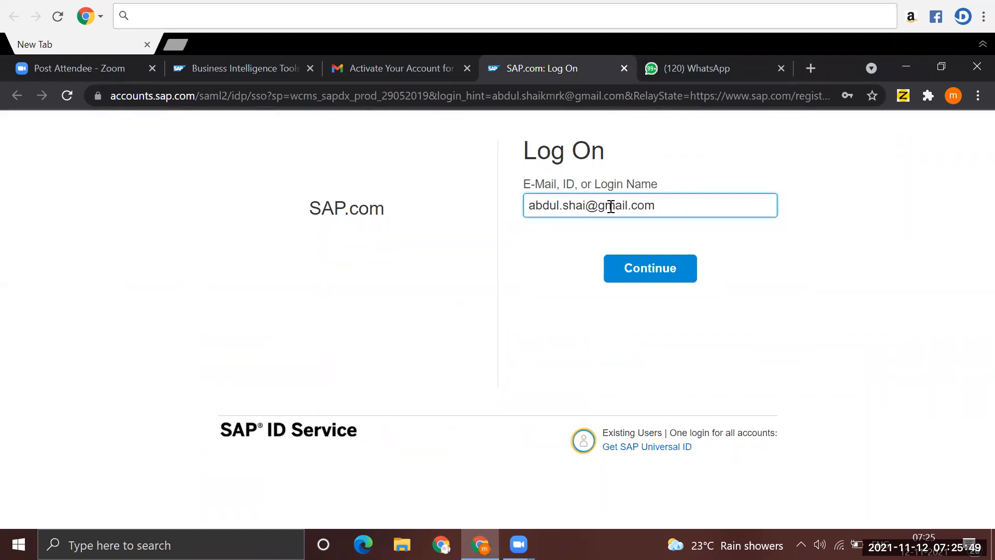
click(655, 274)
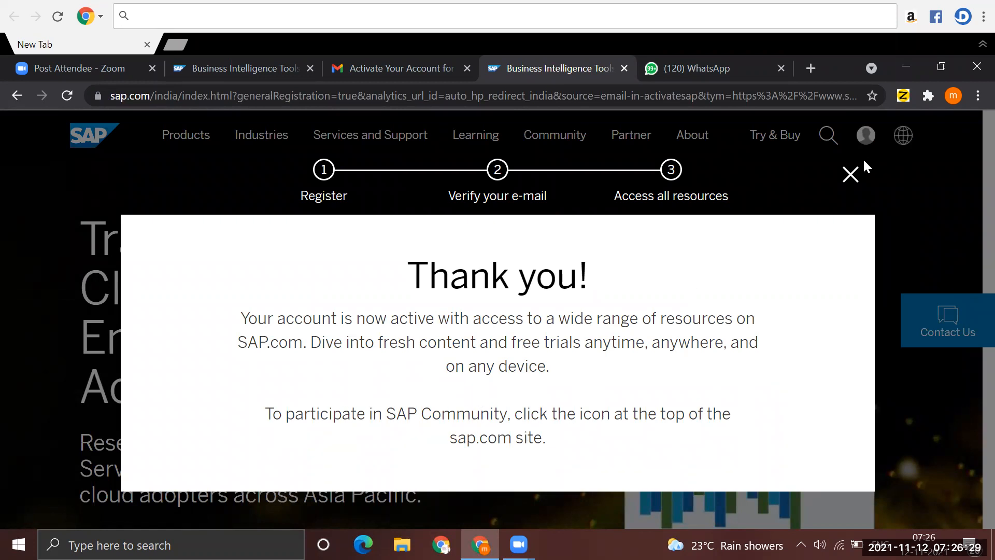
click(849, 175)
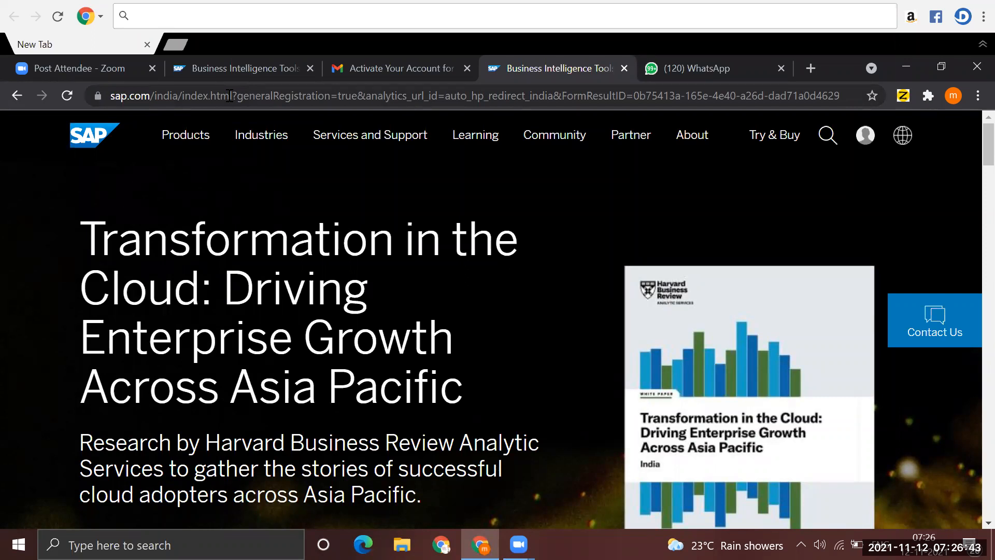
- Open the SAP BTP Cockpit from a Google search for "sap btp login" and sign in, accepting the legal disclaimers
click(229, 96)
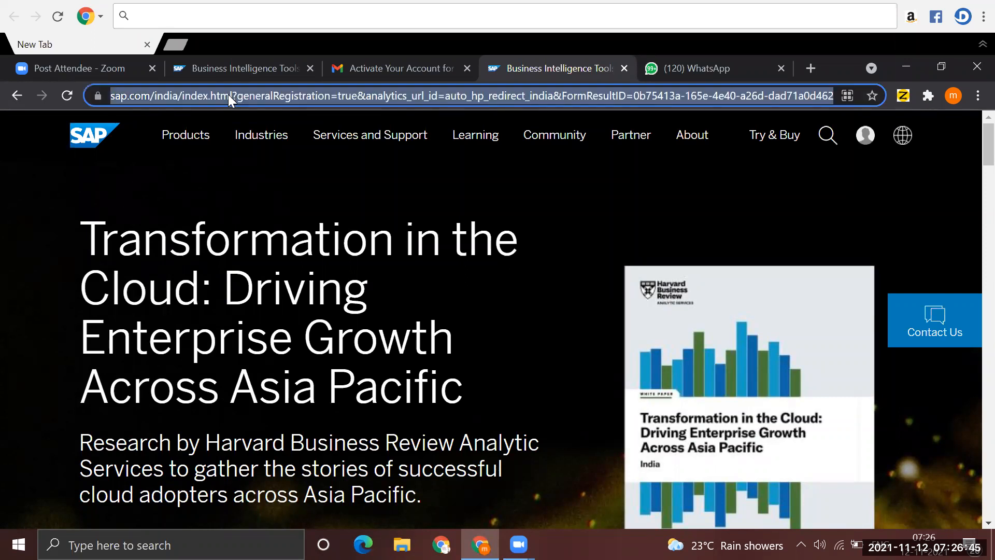
text(SAP)
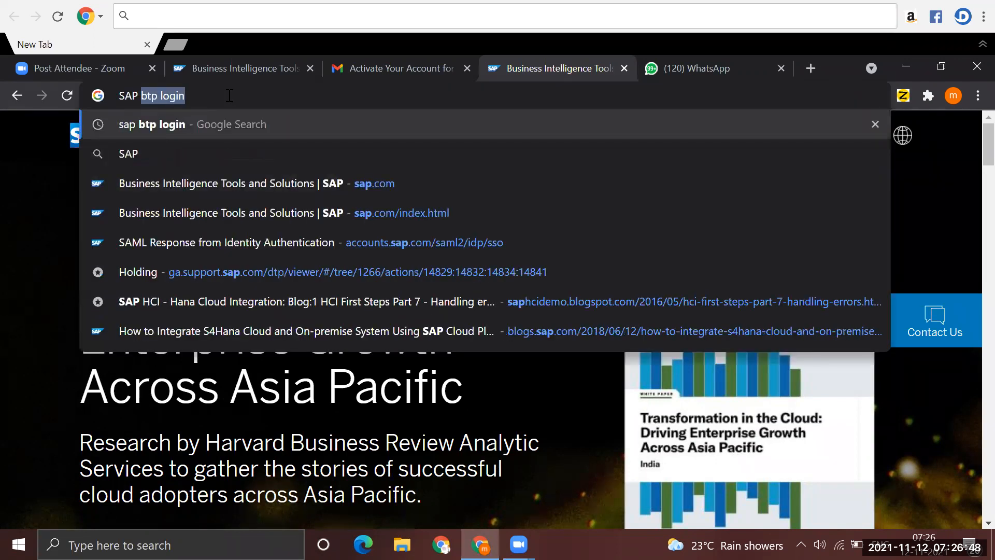
key(Return)
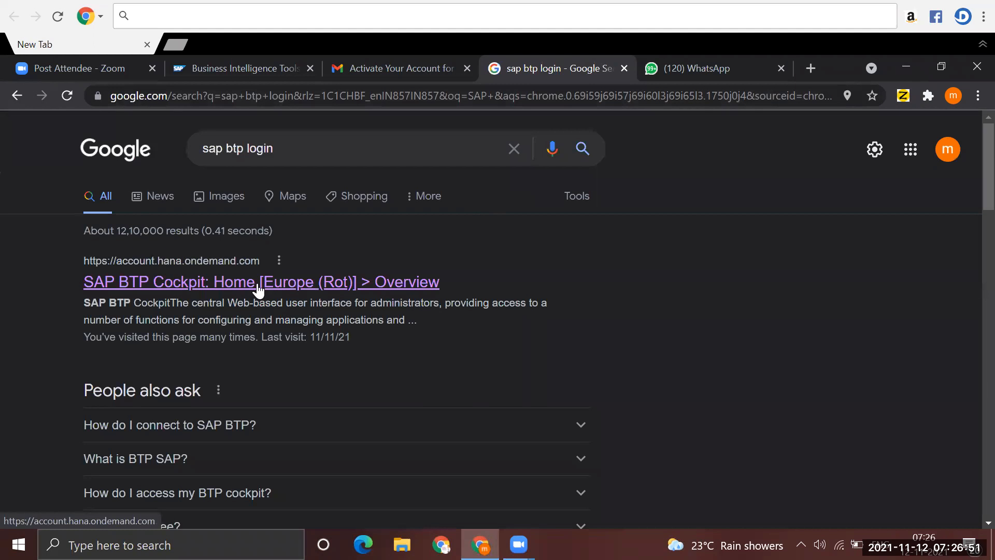
click(257, 283)
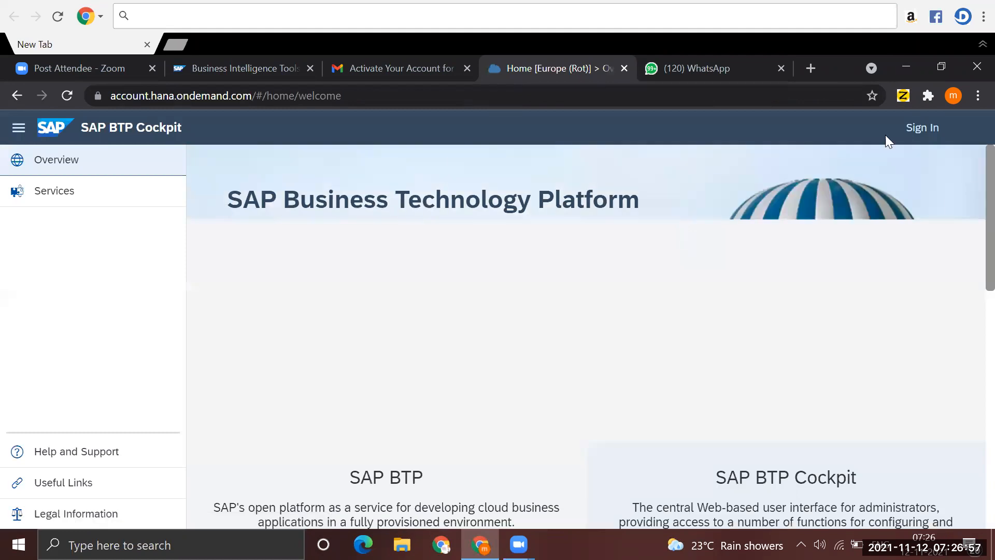
click(922, 133)
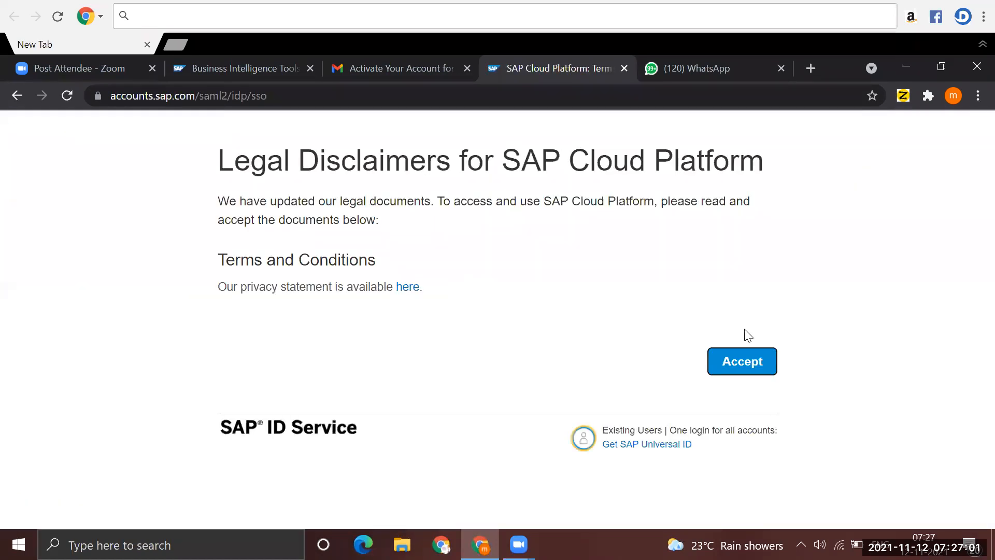
click(741, 368)
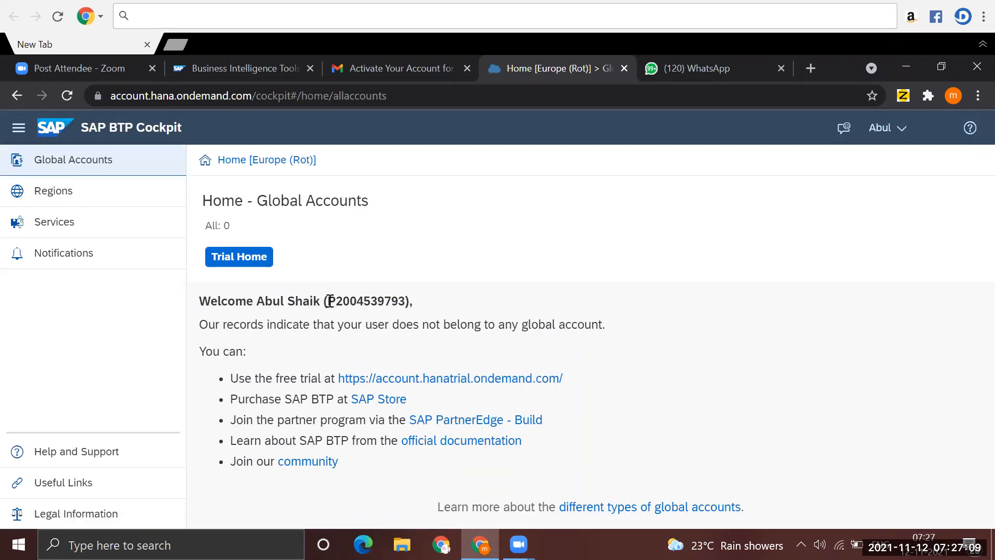
- Copy the user's name and ID from the cockpit welcome line and send them in the open WhatsApp chat
drag(329, 301, 408, 301)
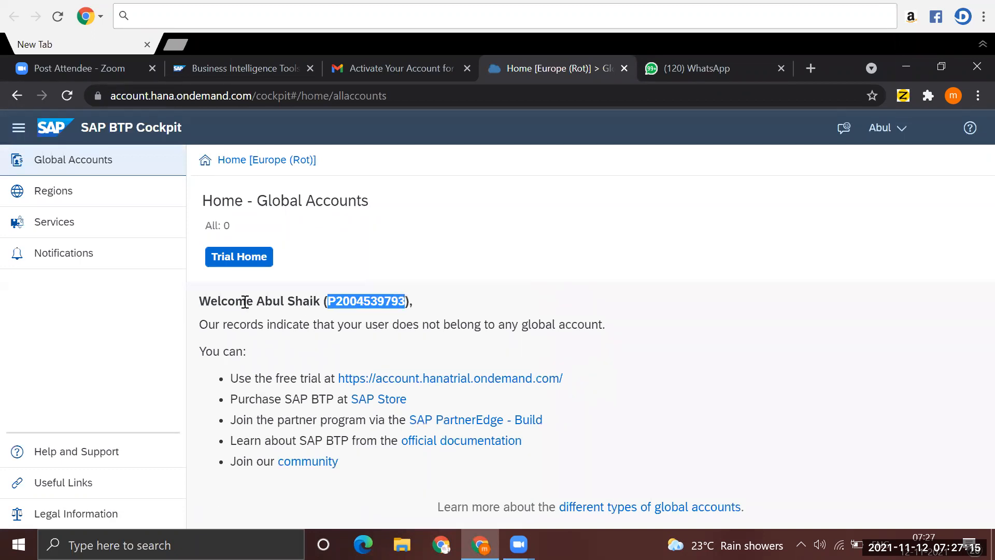
drag(257, 301, 410, 301)
key(ctrl+c)
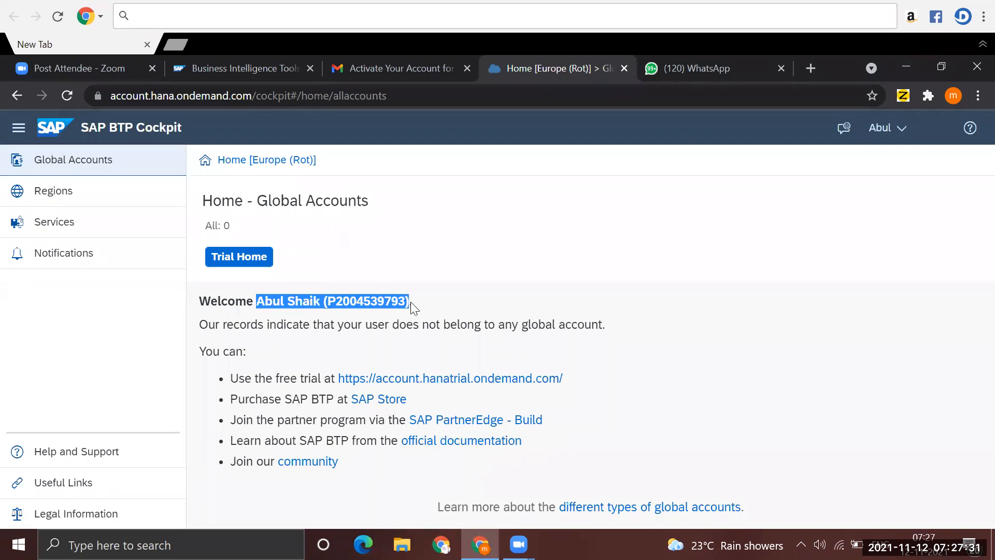
click(675, 67)
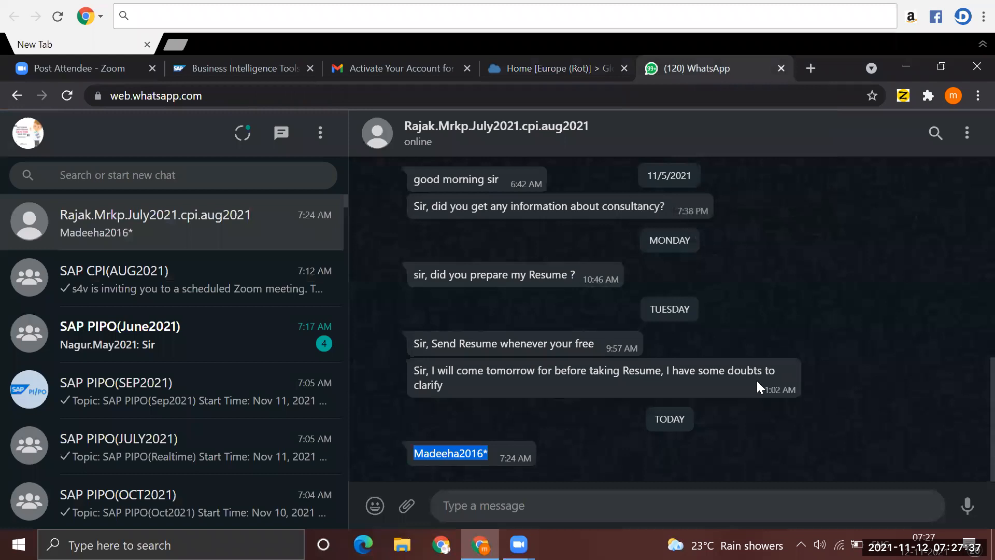
key(ctrl+v)
key(Return)
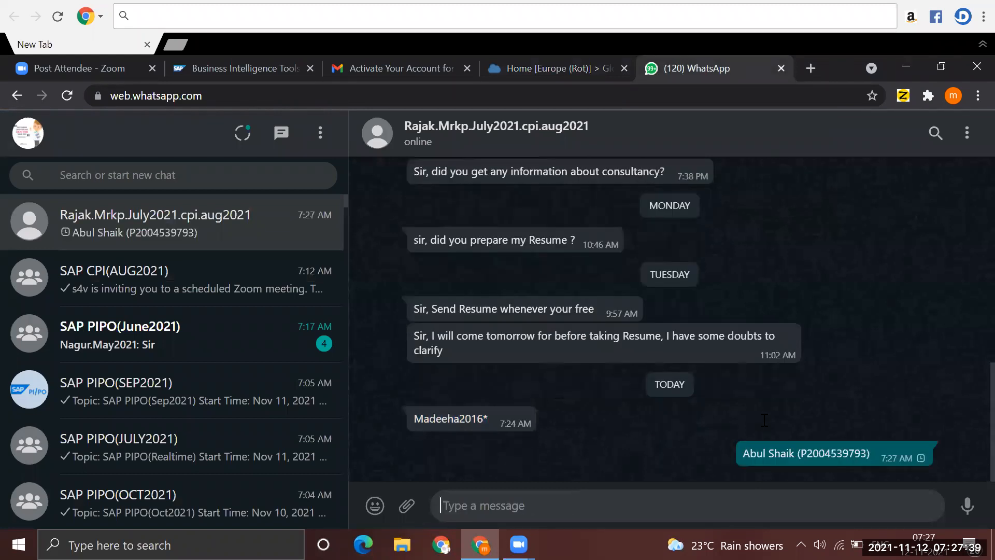
- Open the free trial link from the BTP Cockpit home page and clear the prefilled telephone number on the verification page
click(516, 63)
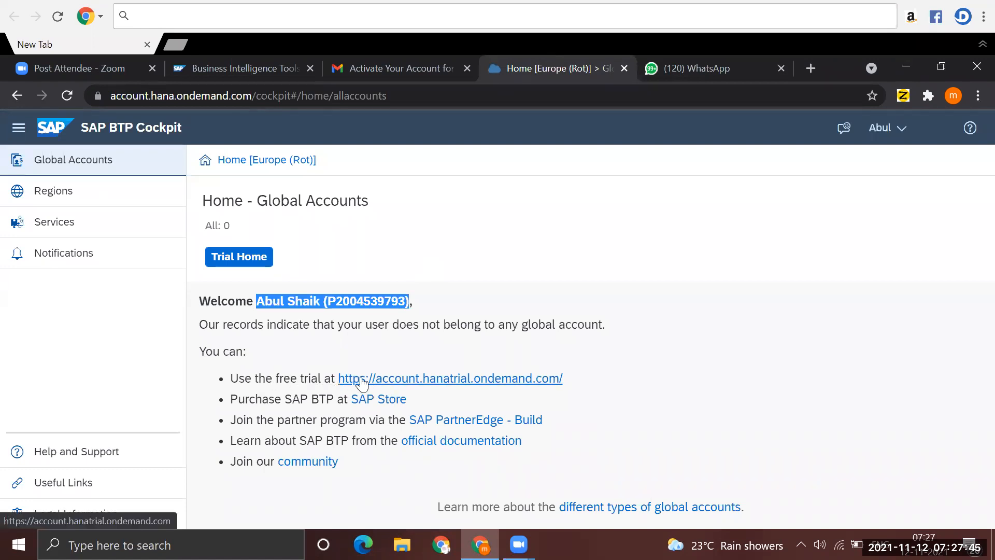
click(519, 381)
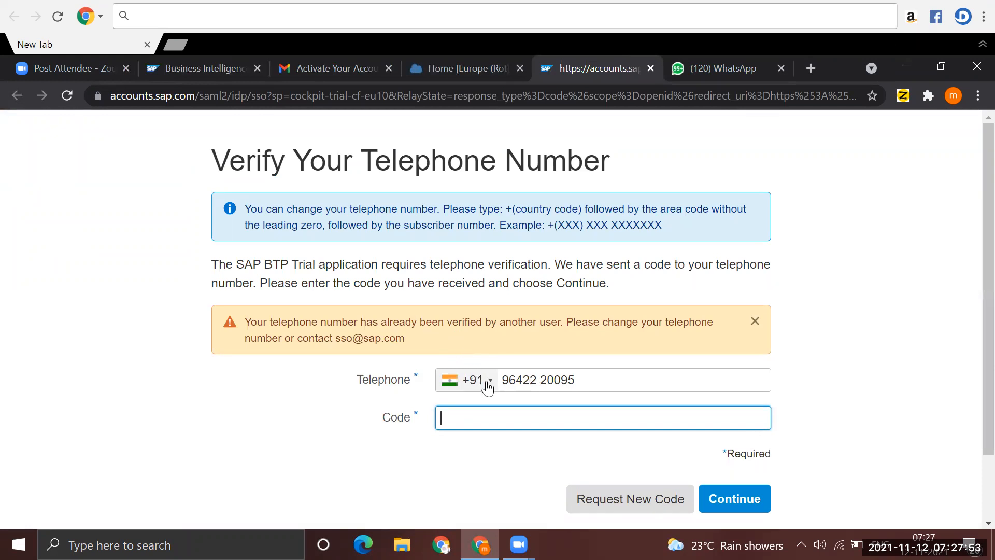
click(602, 383)
key(BackSpace)
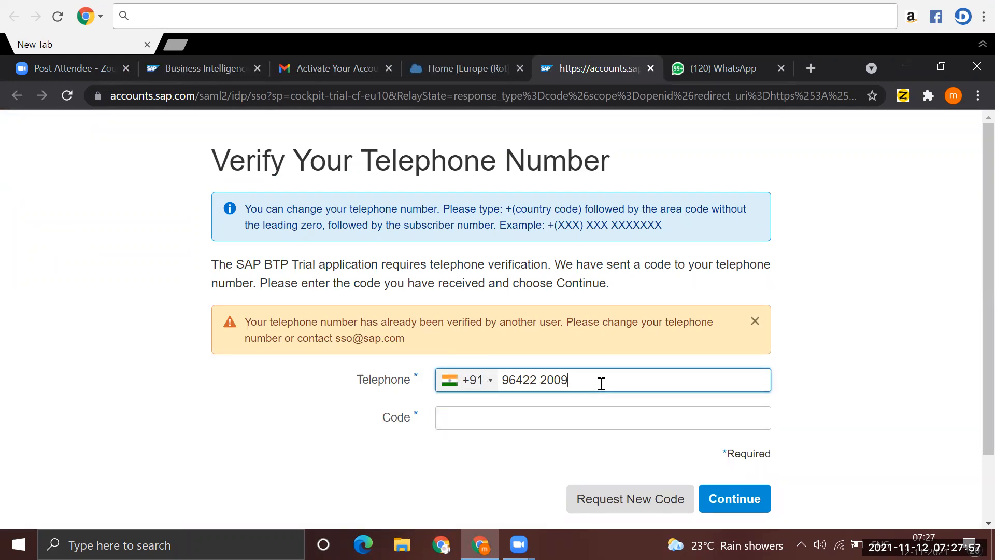
key(BackSpace)
key(BackSpace)
key(BackSpace)
key(BackSpace)
key(BackSpace)
key(BackSpace)
key(BackSpace)
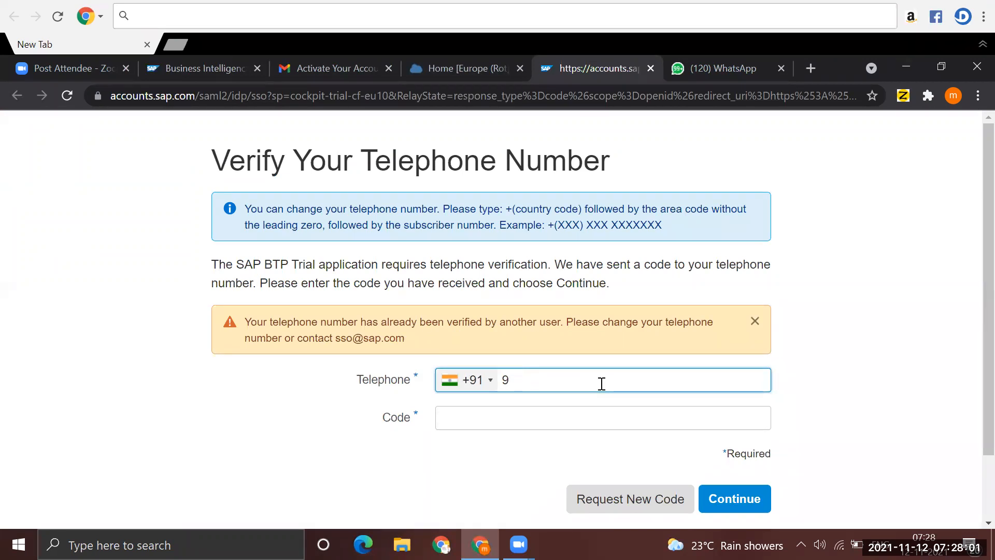
key(BackSpace)
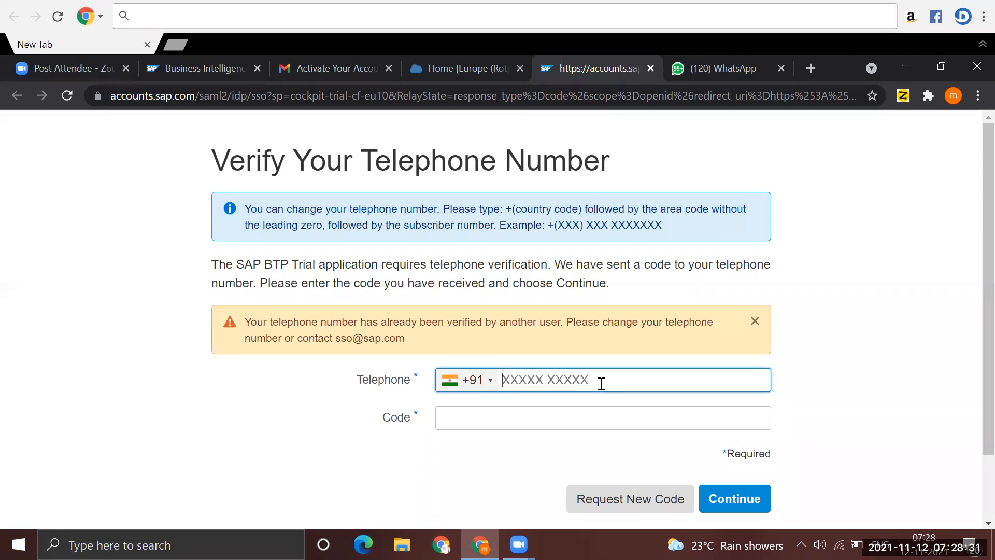
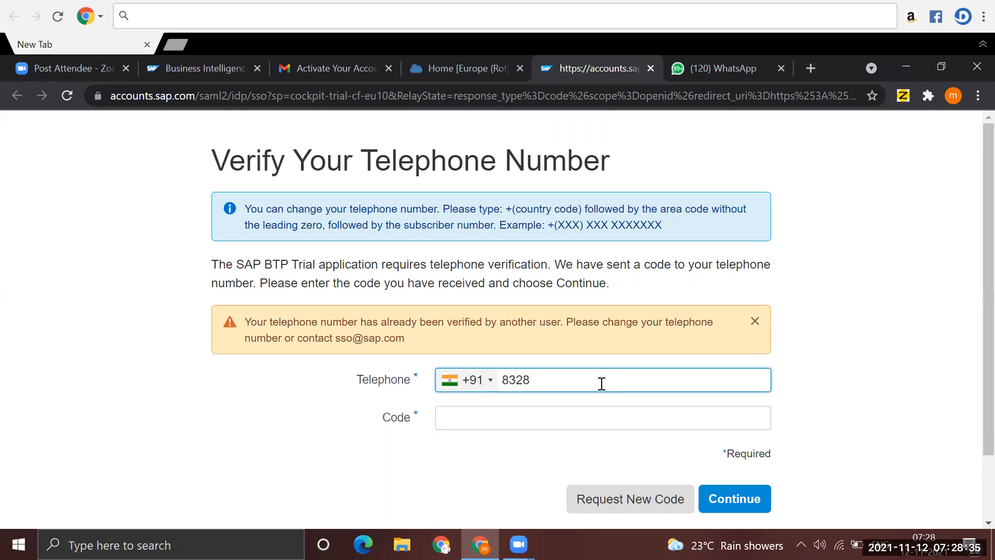
- Enter a different telephone number with country code +91, request a new verification code, and dismiss the already-verified warning
click(668, 500)
click(516, 423)
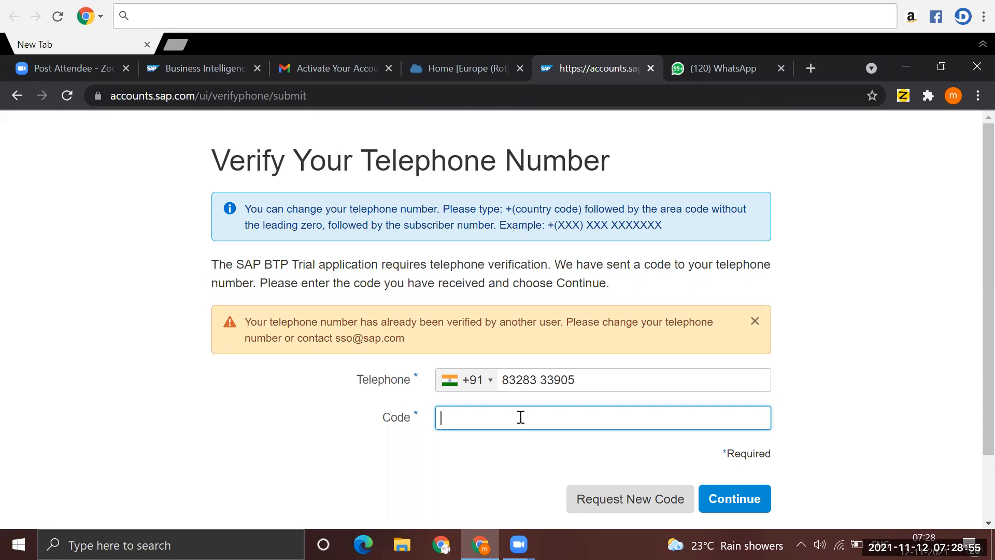
click(755, 320)
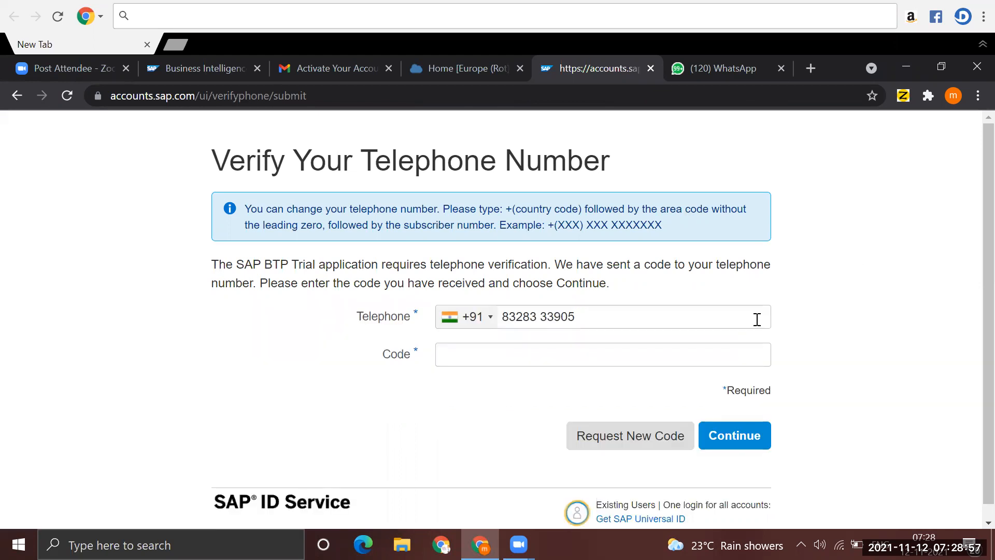
- Try to request a new verification code for the entered telephone number again and dismiss the resulting message
click(629, 436)
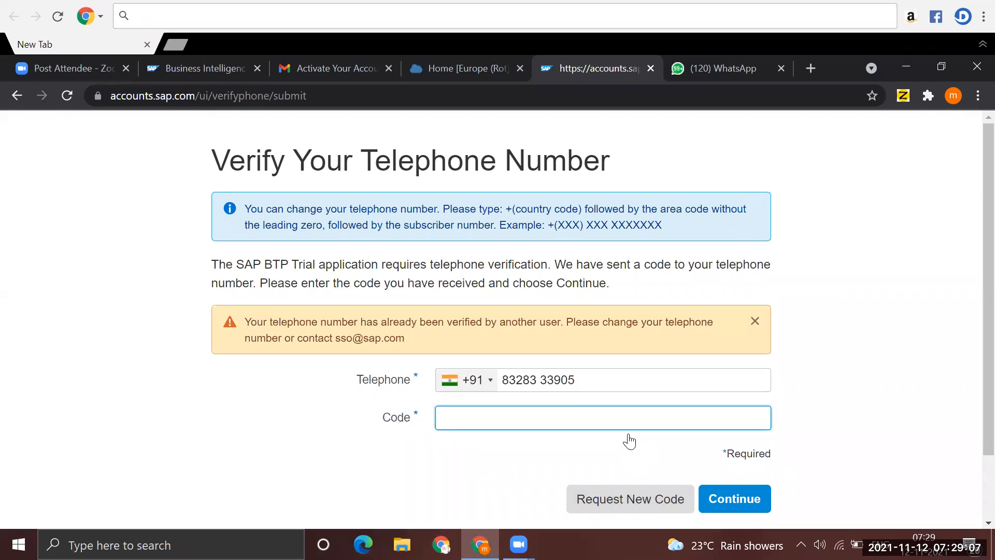
click(626, 382)
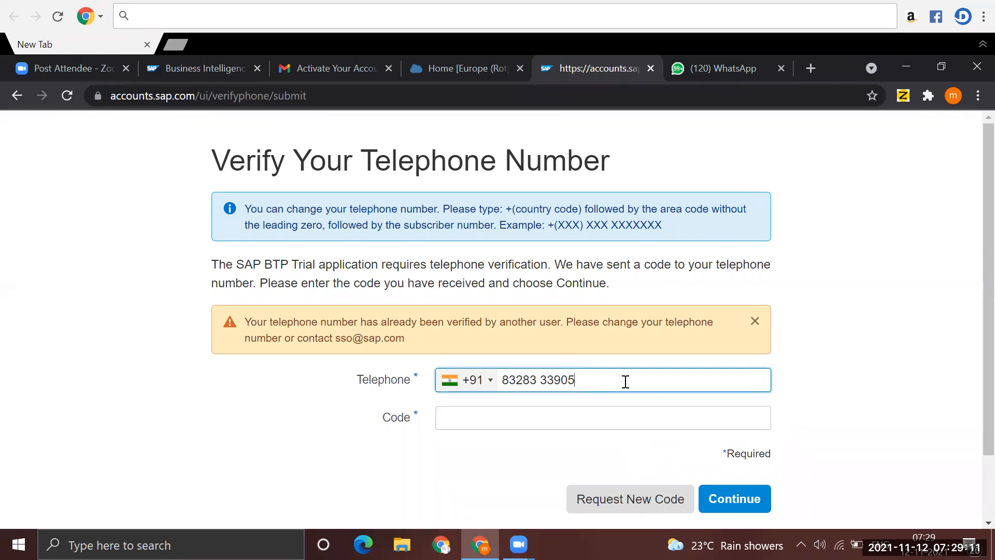
click(755, 321)
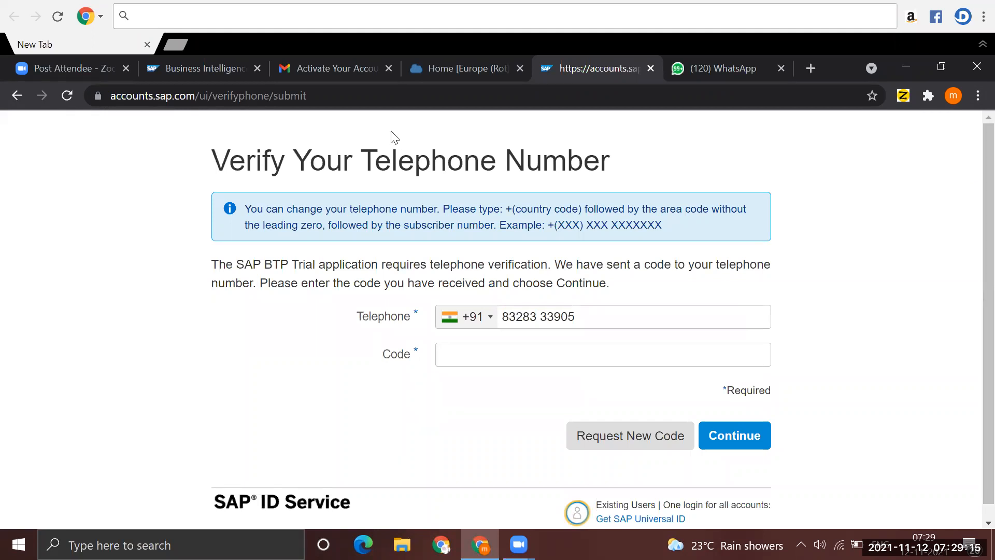
- Leave the telephone verification page, open sap.com, and go to the account management page of the signed-in profile
click(16, 97)
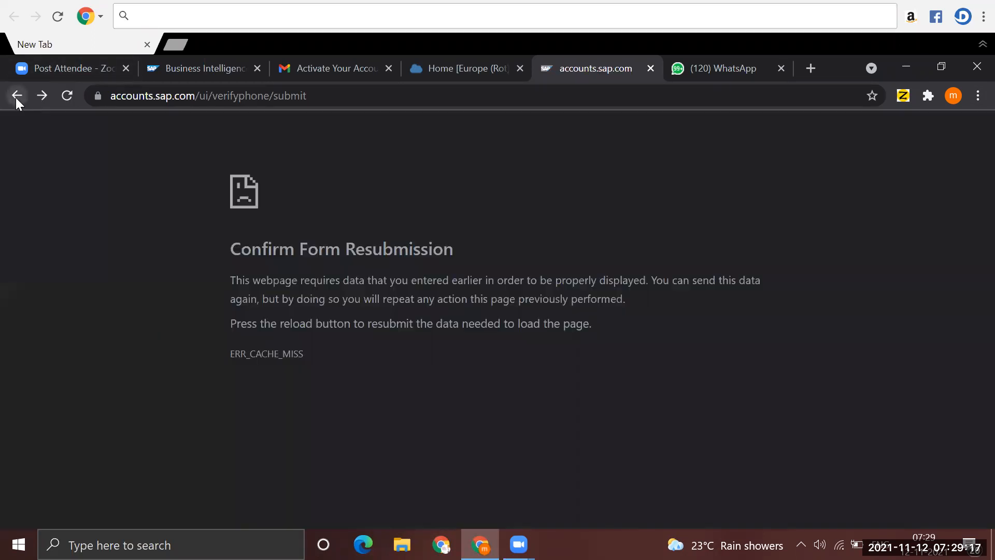
click(202, 86)
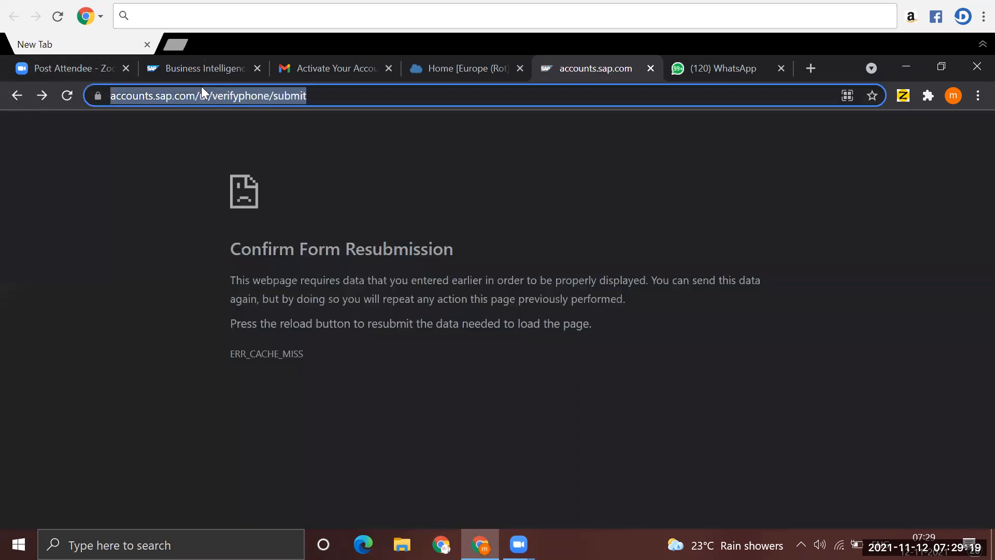
text(Sap)
key(Return)
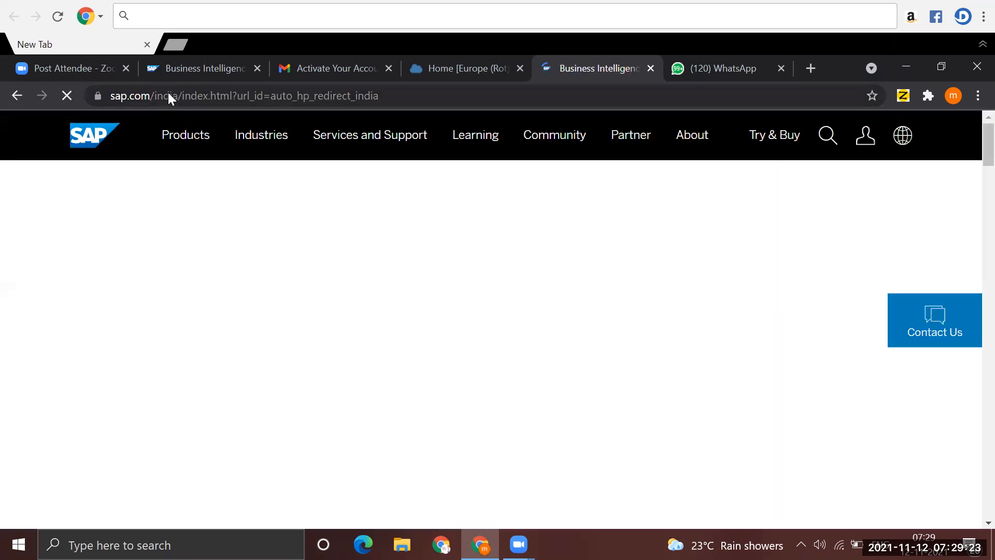
click(168, 92)
click(865, 135)
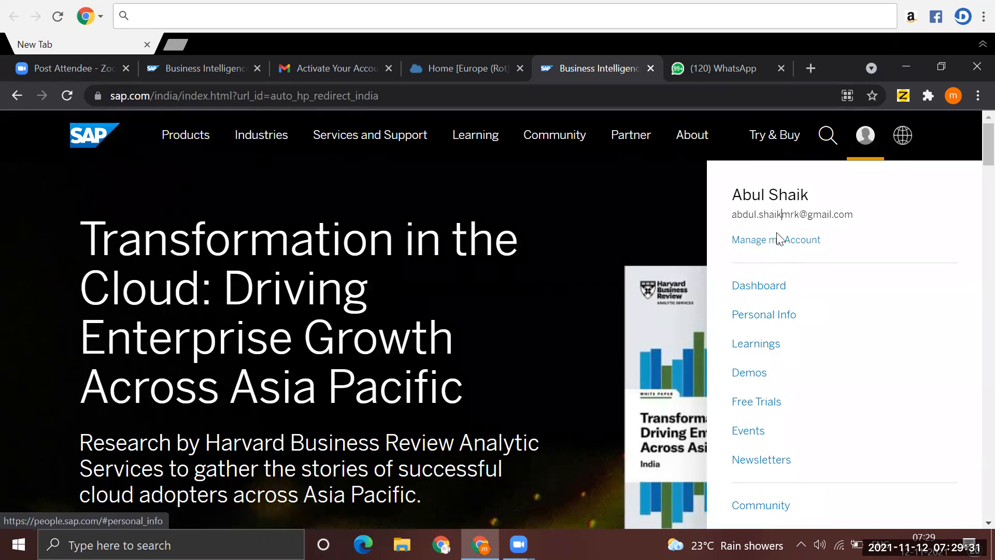
drag(781, 214, 778, 239)
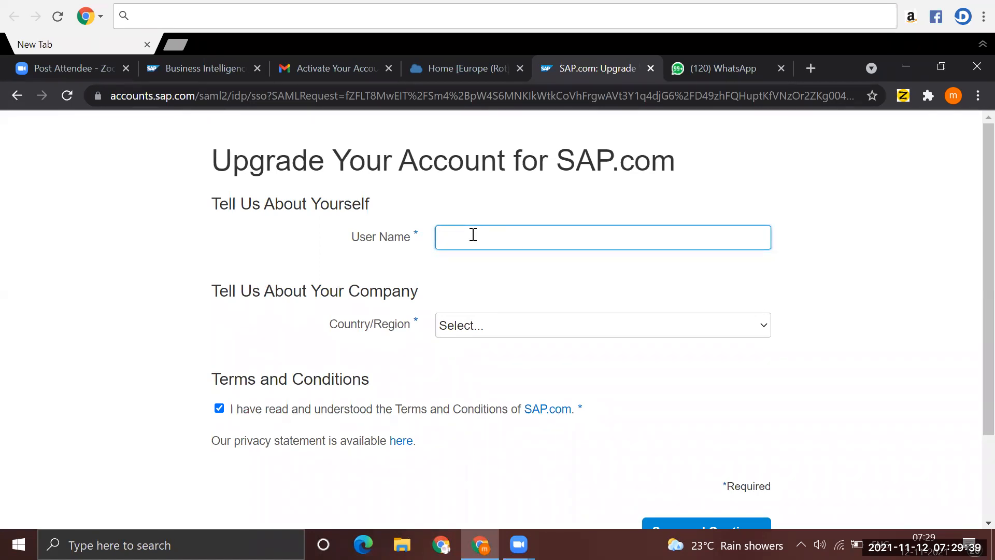
- Enter the account's e-mail address as the user name on the SAP.com account upgrade form
click(473, 235)
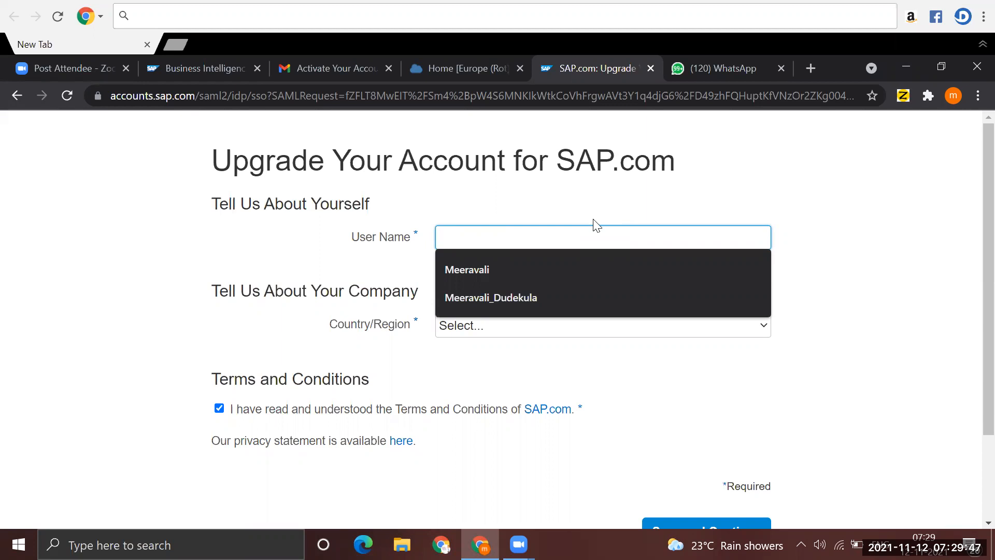
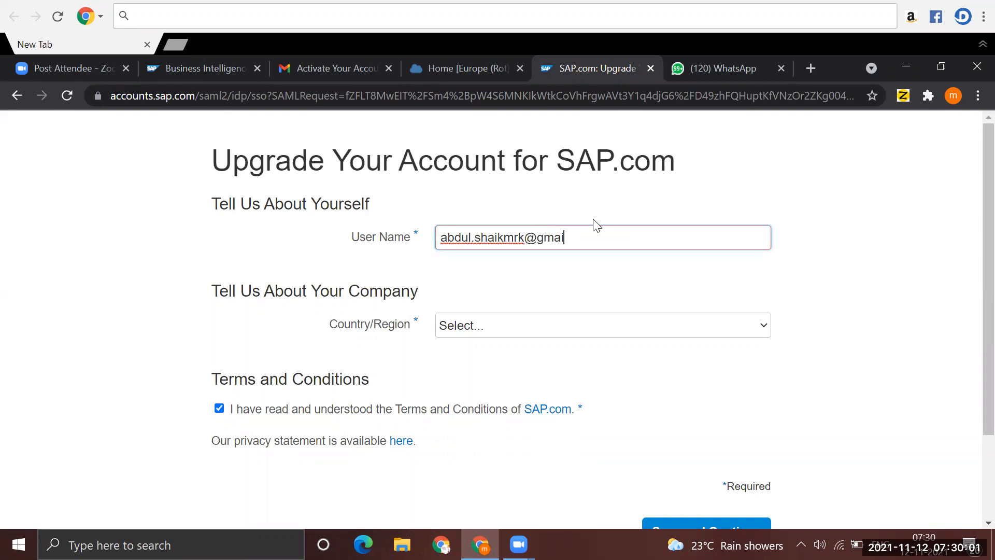
- Set the company's country/region to India on the account upgrade form
click(483, 324)
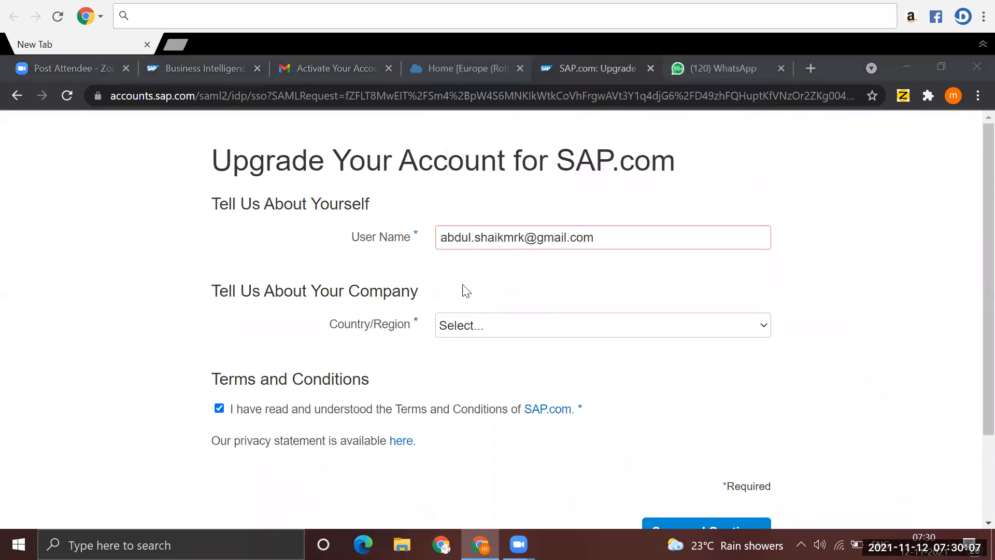
click(475, 330)
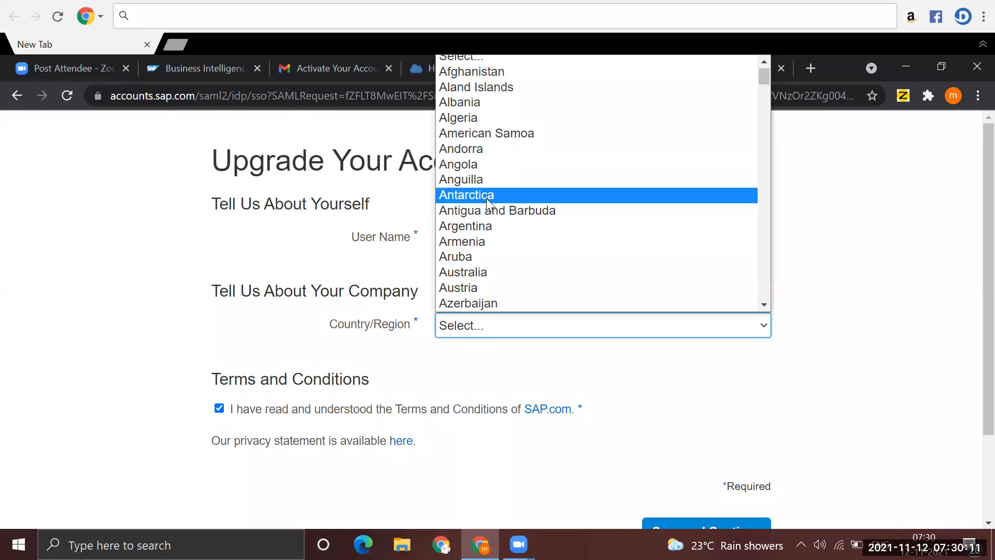
text(india)
key(Return)
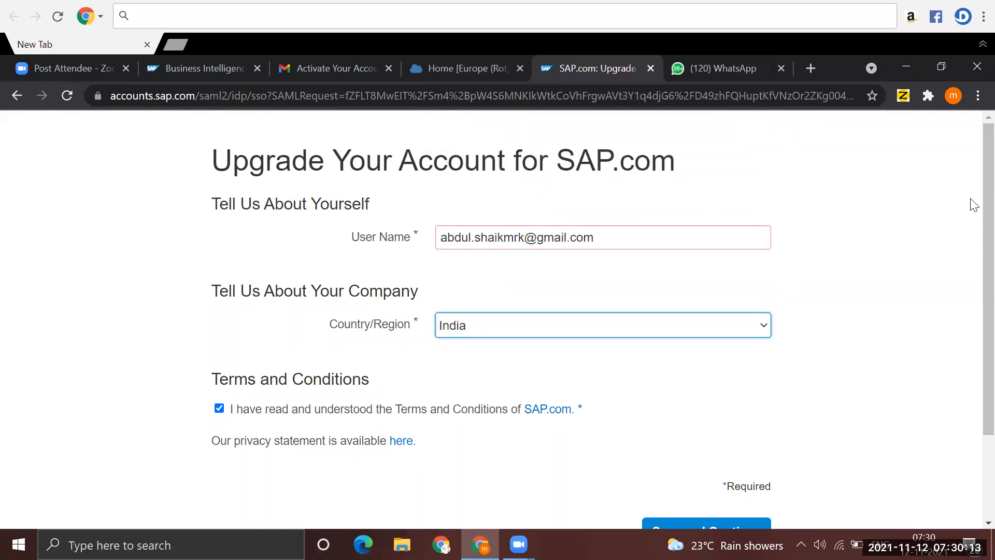
- Replace the e-mail-style user name with a shorter one without special characters, and save the account upgrade form
scroll(974, 218, down, 2)
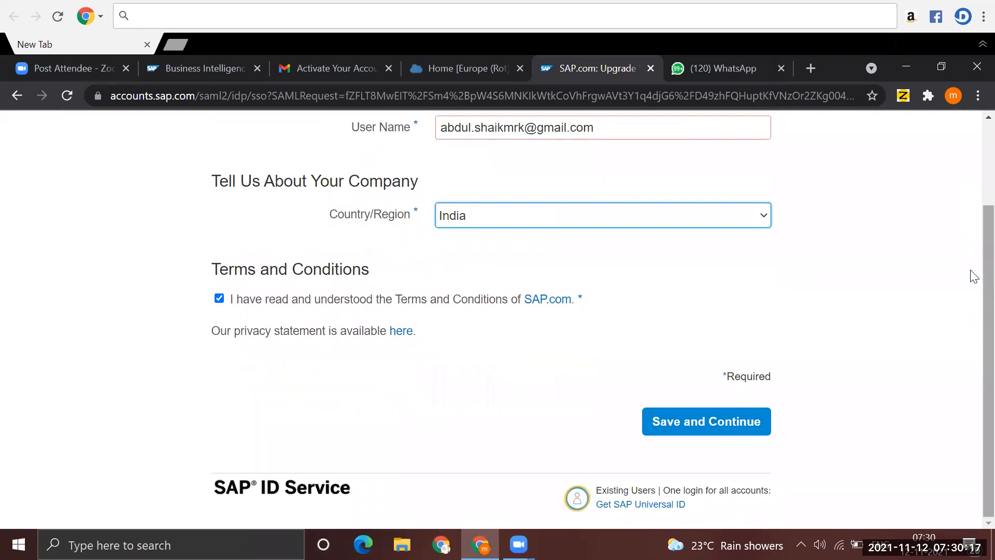
scroll(968, 278, up, 2)
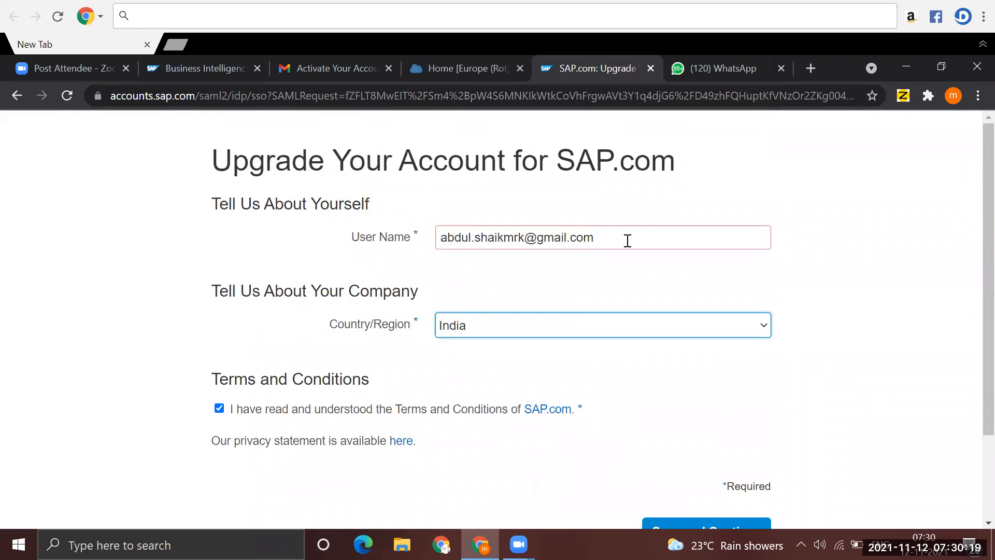
click(602, 242)
key(BackSpace)
key(BackSpace)
key(BackSpace)
key(BackSpace)
key(BackSpace)
key(BackSpace)
key(BackSpace)
key(BackSpace)
key(BackSpace)
key(BackSpace)
key(BackSpace)
key(BackSpace)
key(BackSpace)
key(BackSpace)
key(BackSpace)
key(BackSpace)
key(BackSpace)
key(BackSpace)
key(BackSpace)
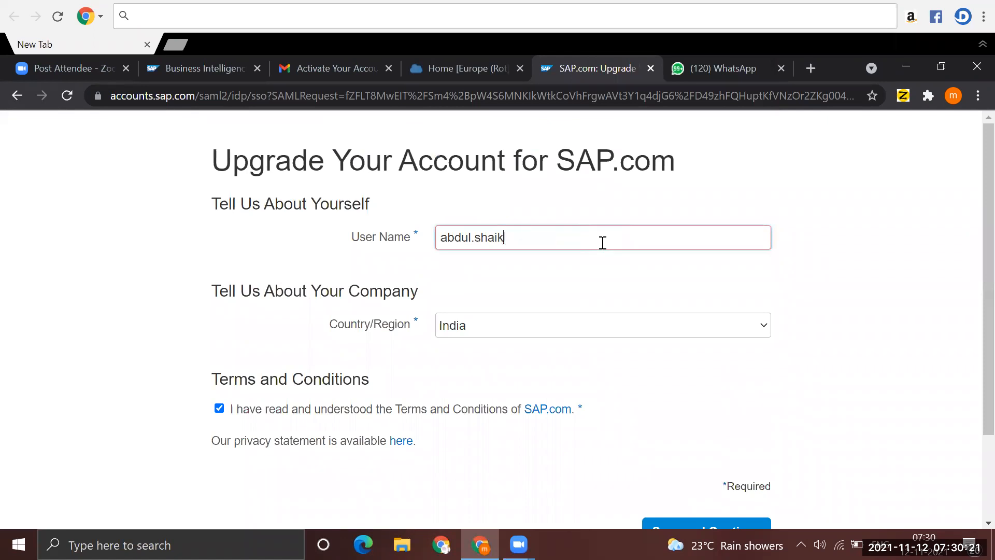
text(mrk)
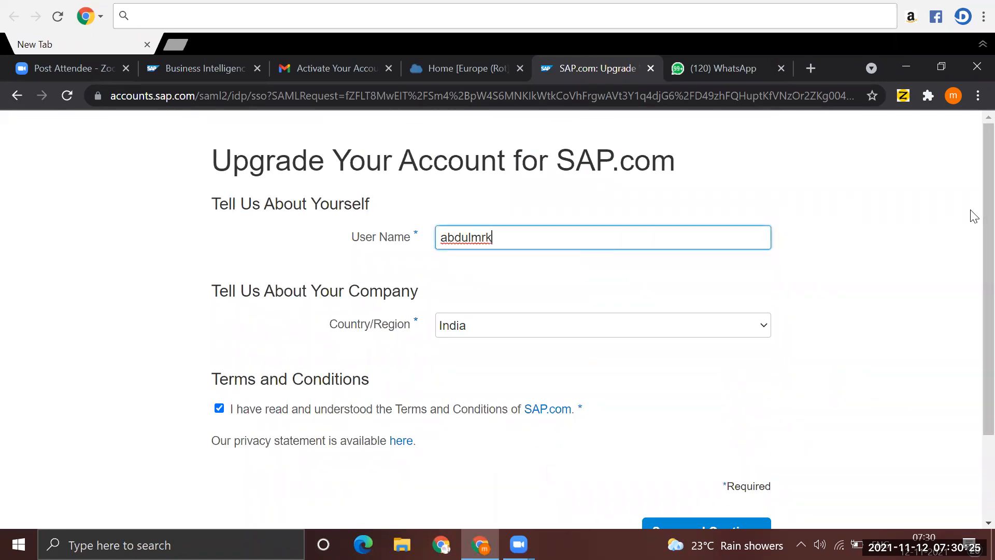
scroll(764, 406, down, 2)
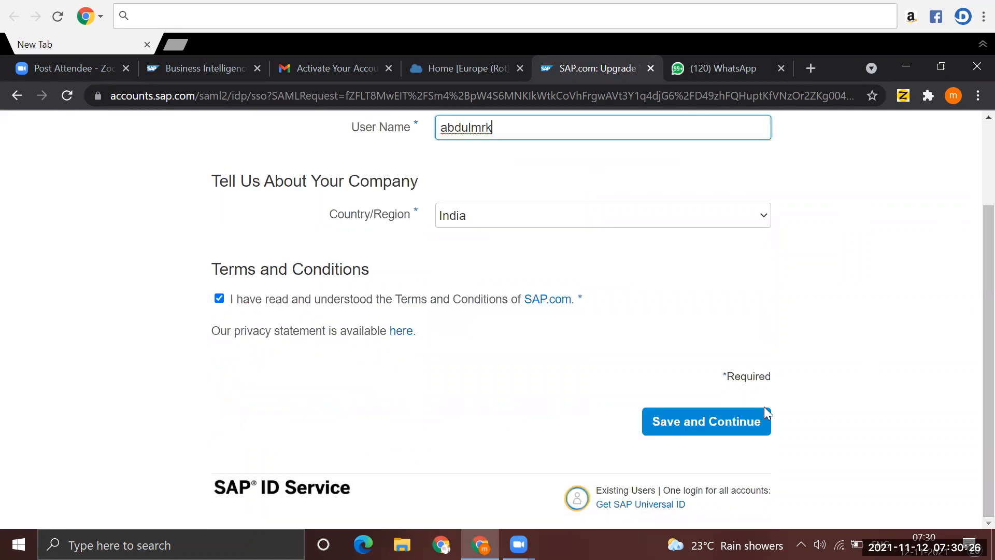
click(694, 430)
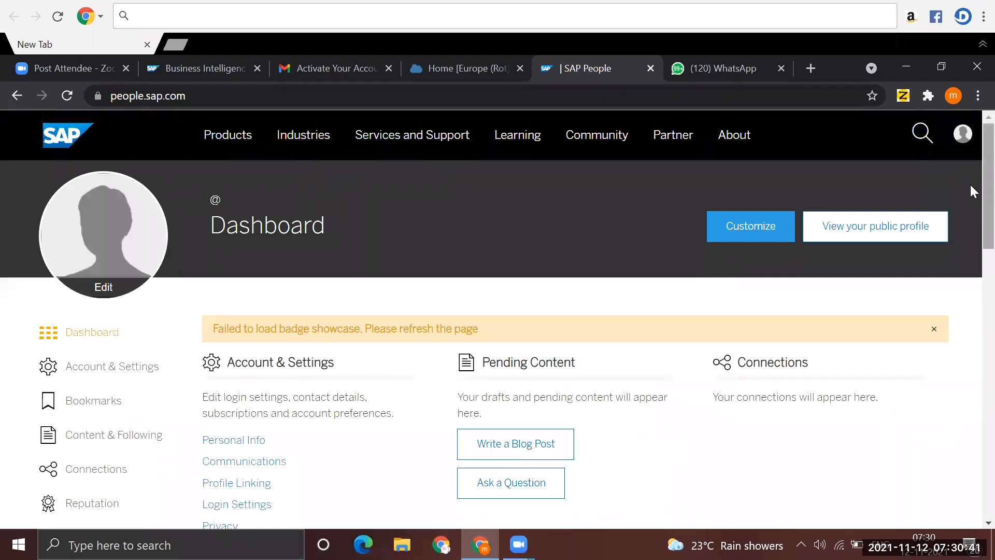
- Examine the SAP People dashboard and its Login Settings, Personal Info and Communications pages for editable account details
scroll(974, 239, down, 4)
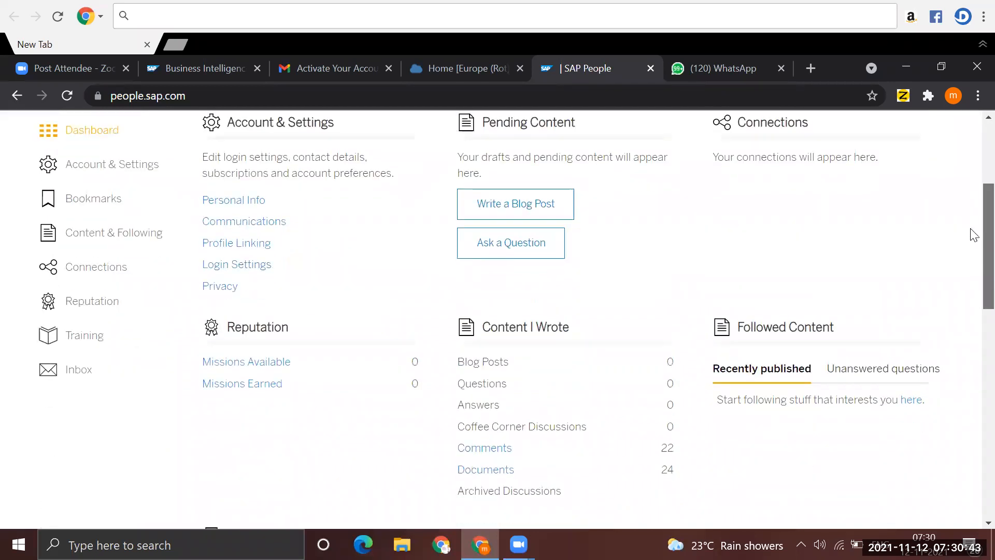
scroll(974, 235, up, 1)
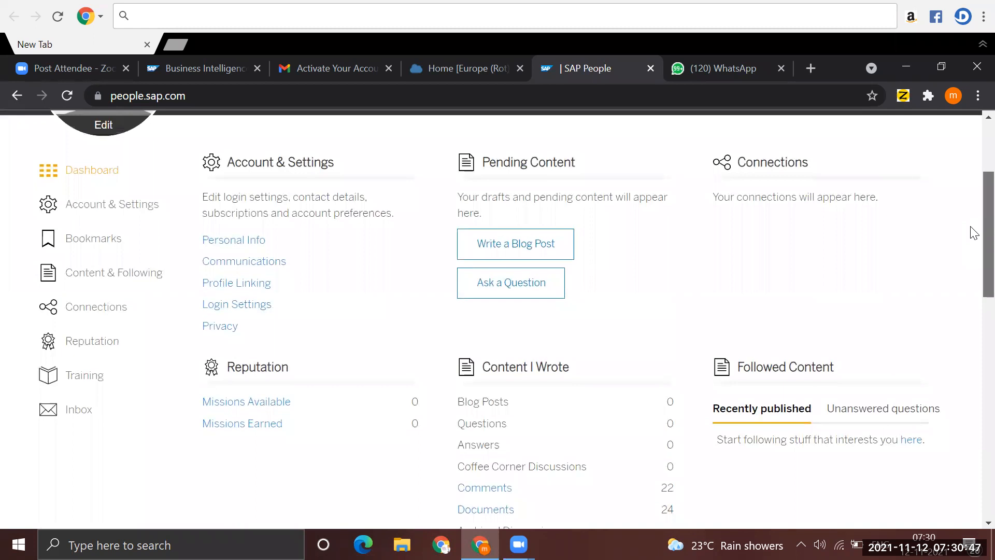
drag(970, 226, 971, 228)
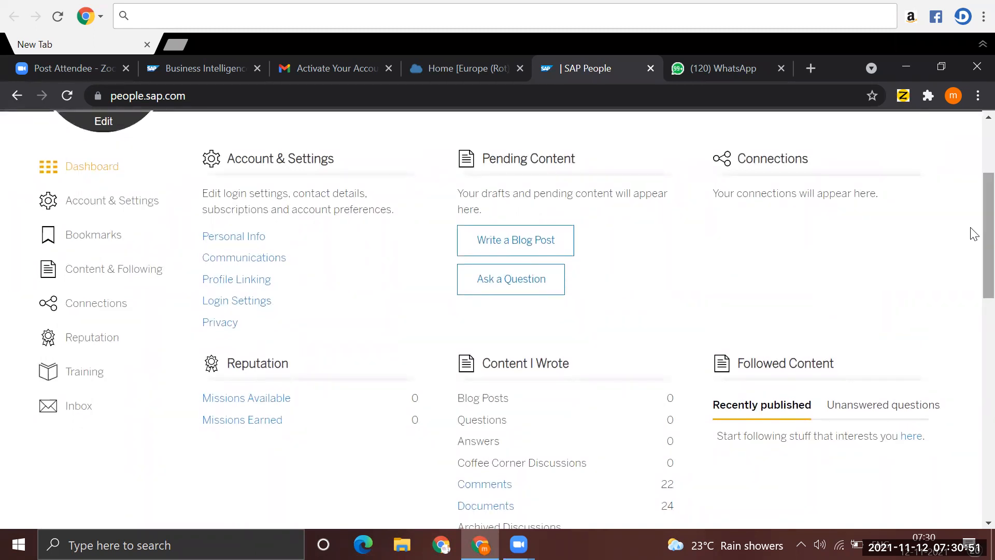
click(248, 301)
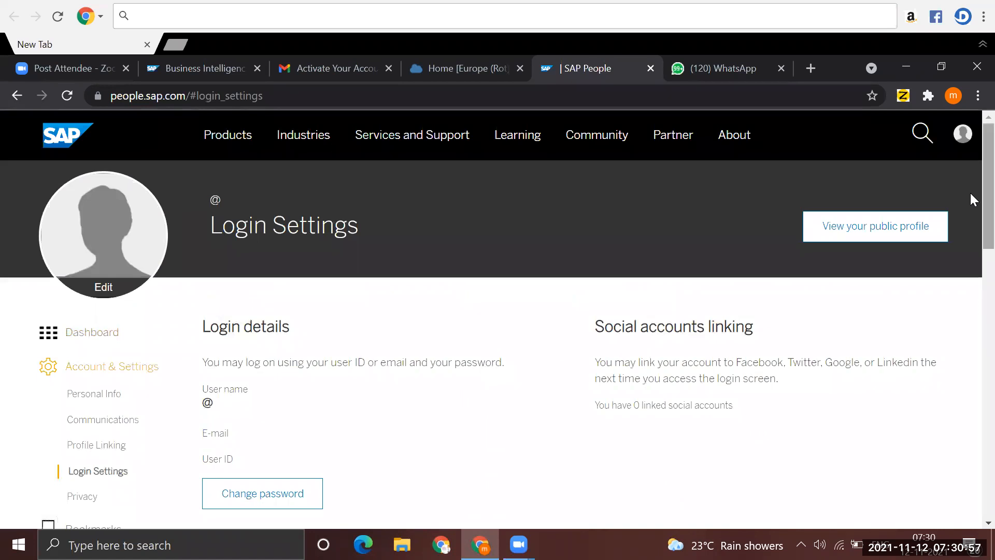
scroll(970, 197, down, 5)
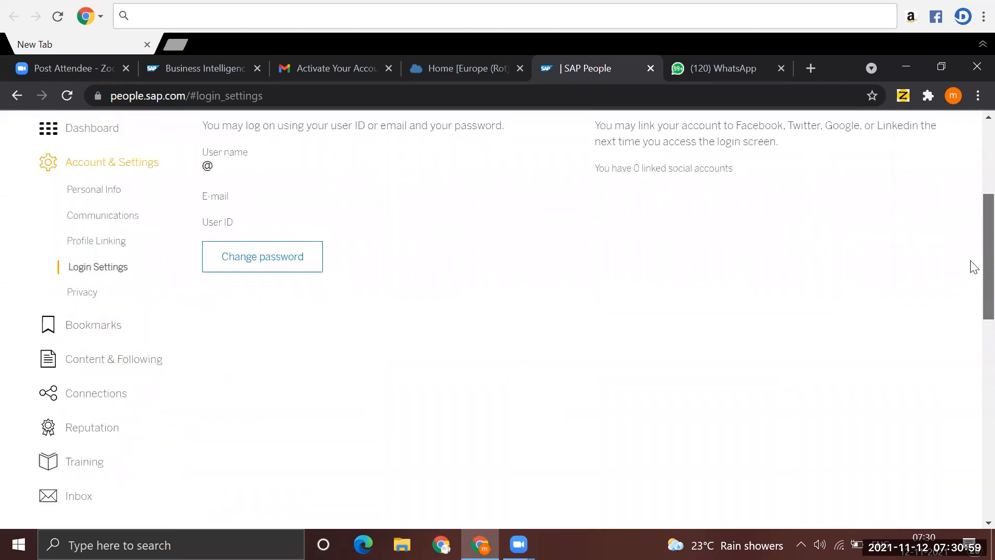
scroll(971, 223, up, 4)
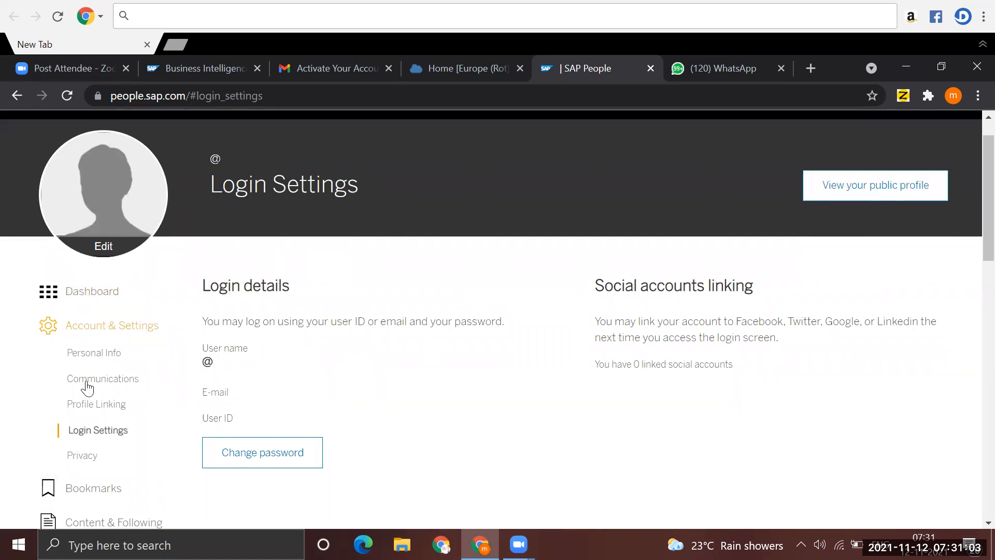
click(98, 354)
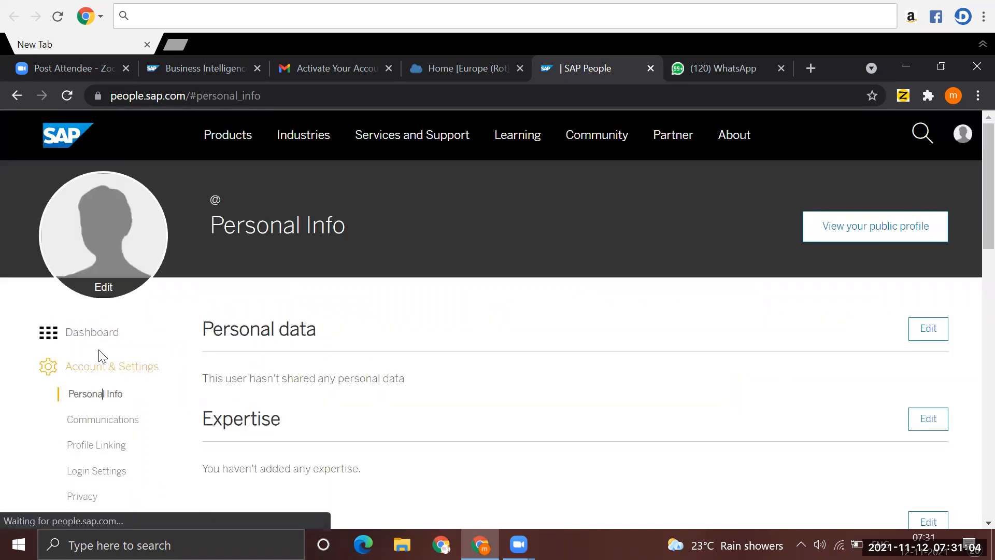
click(103, 426)
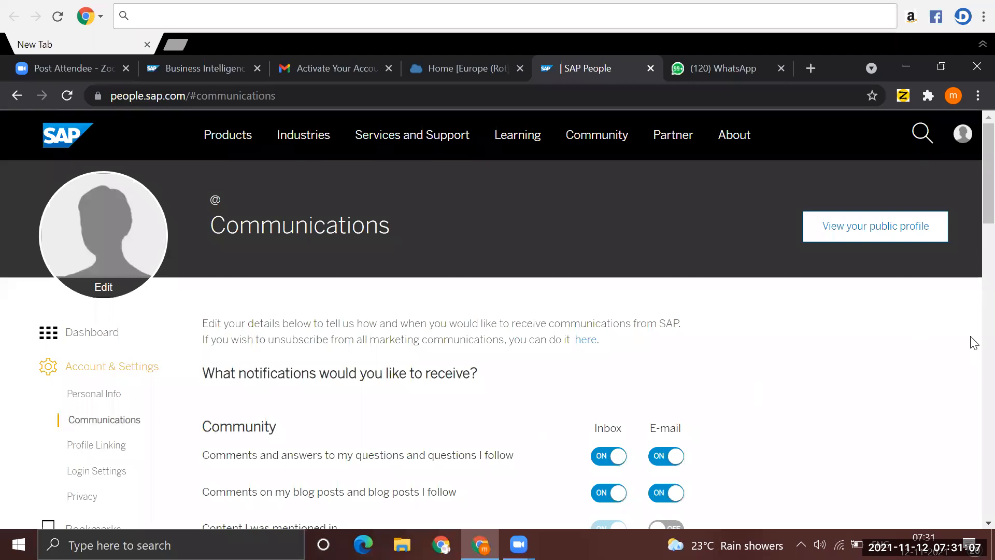
drag(974, 217, 970, 190)
click(103, 286)
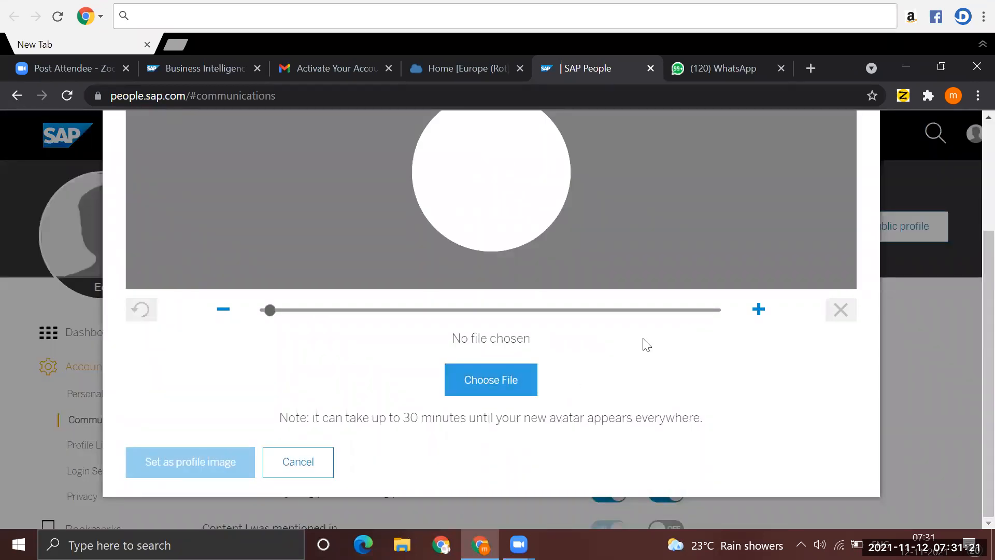
click(840, 311)
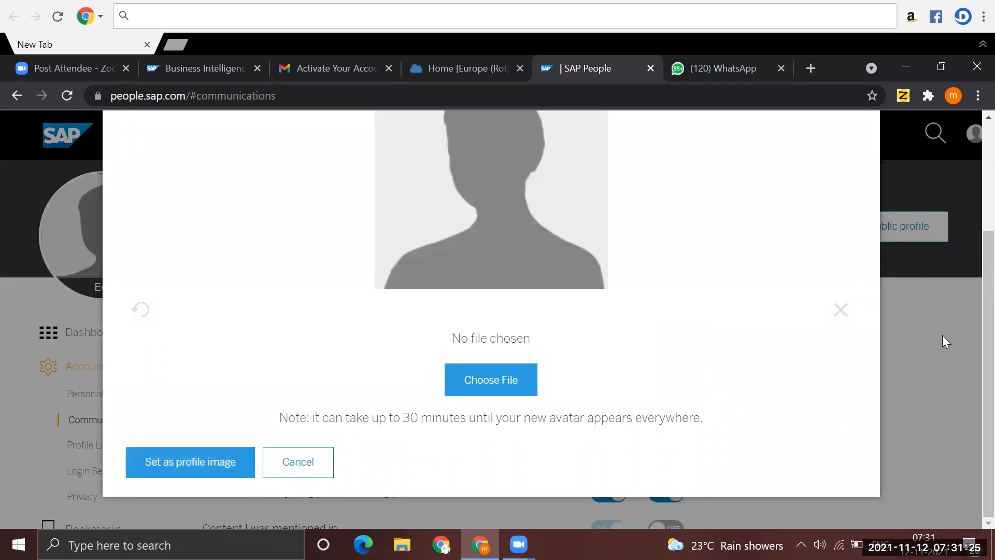
scroll(972, 194, up, 3)
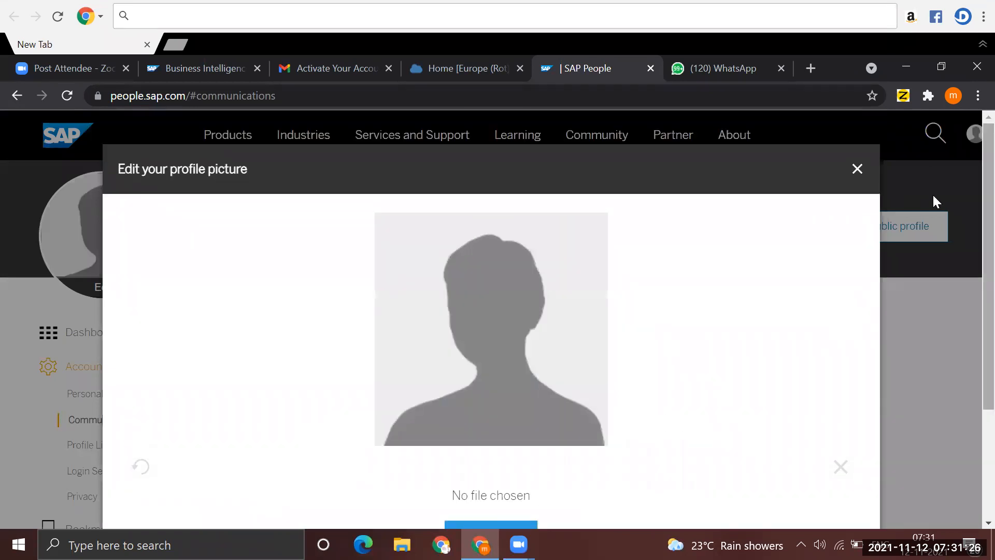
click(857, 170)
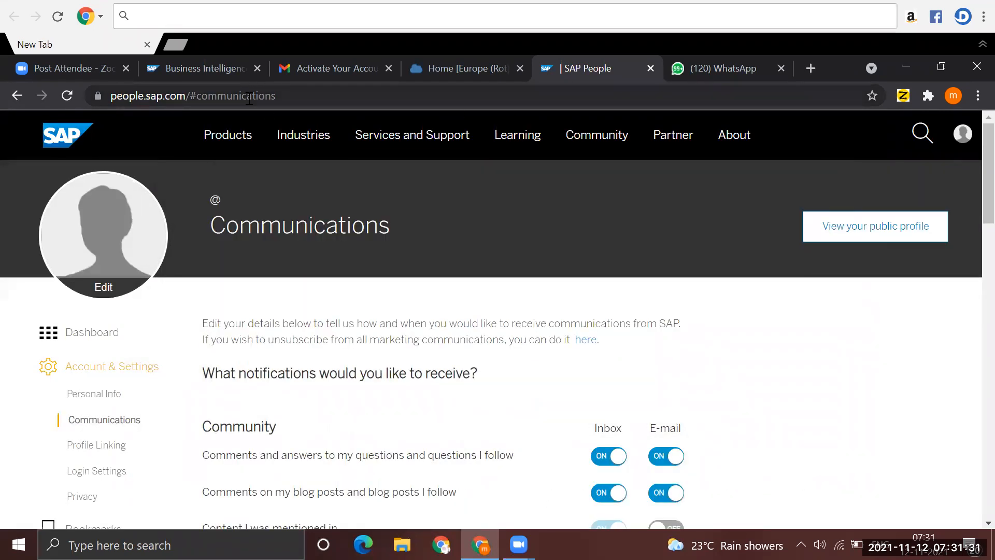
- Search the web for "sap btp login", and follow the free trial link from the SAP BTP Cockpit home page
click(212, 100)
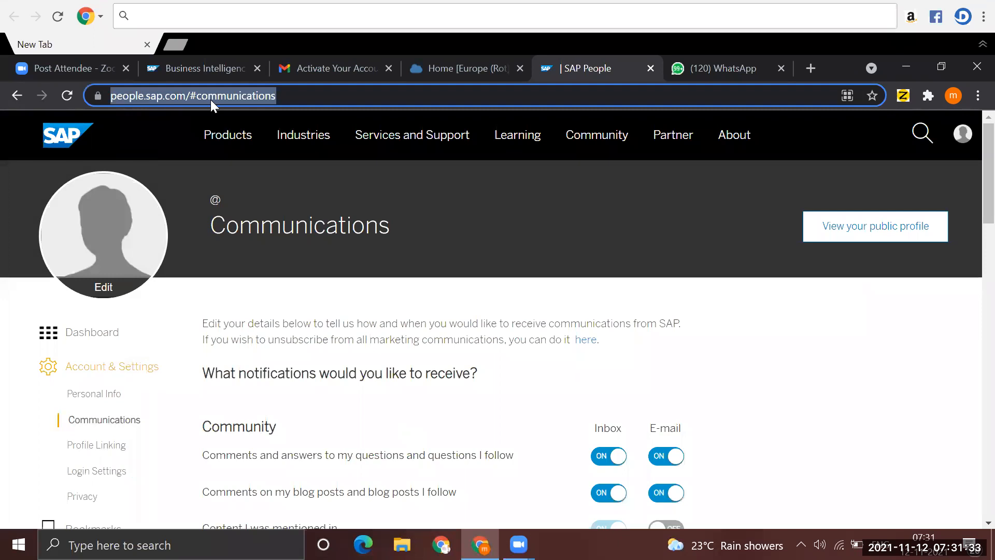
text(SAP)
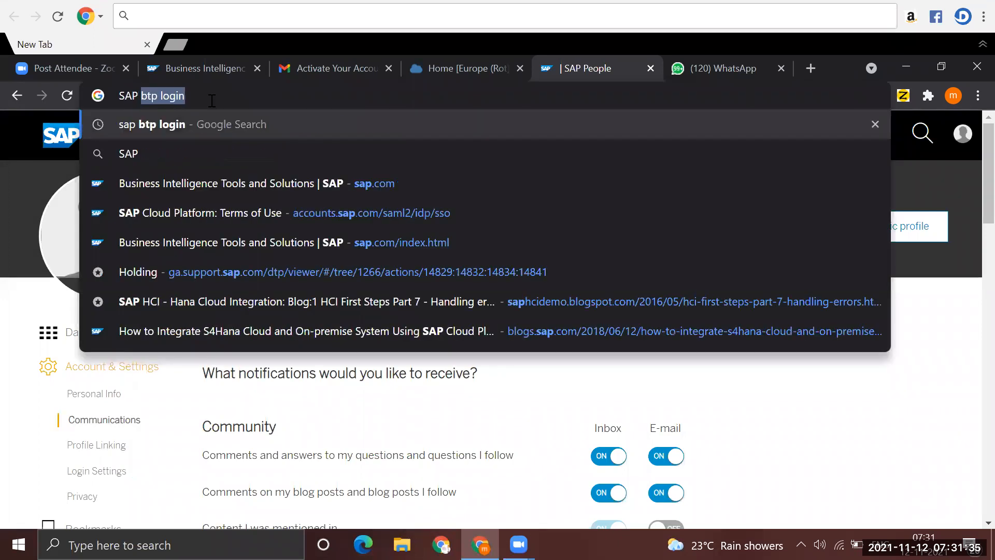
key(Return)
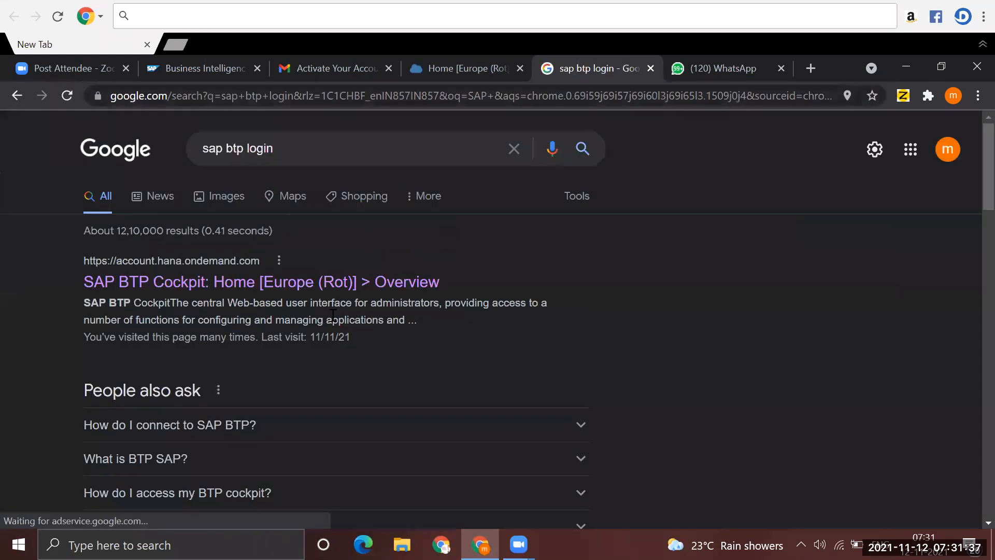
click(206, 285)
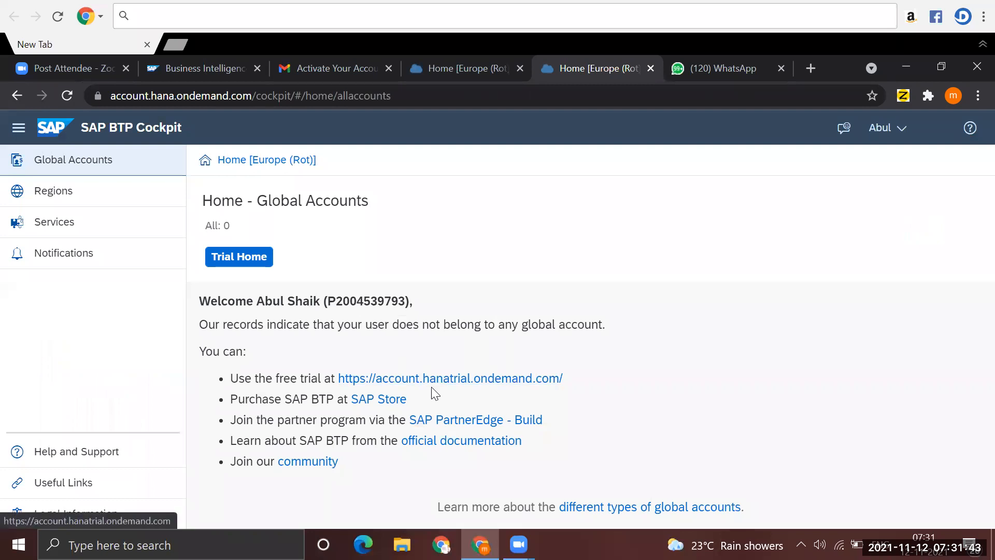
click(445, 373)
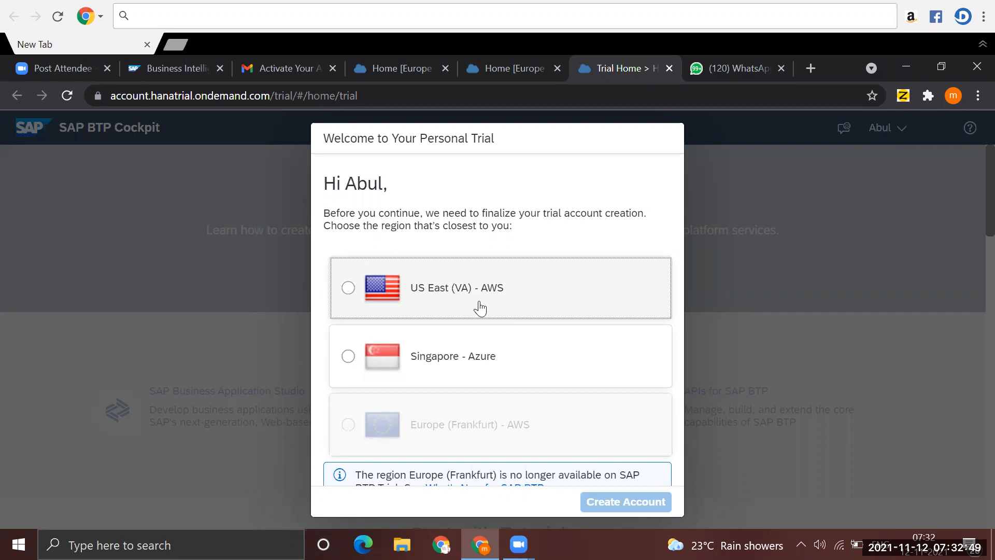
- Create the personal trial account in the US East (VA) - AWS region and continue when its setup finishes
click(348, 289)
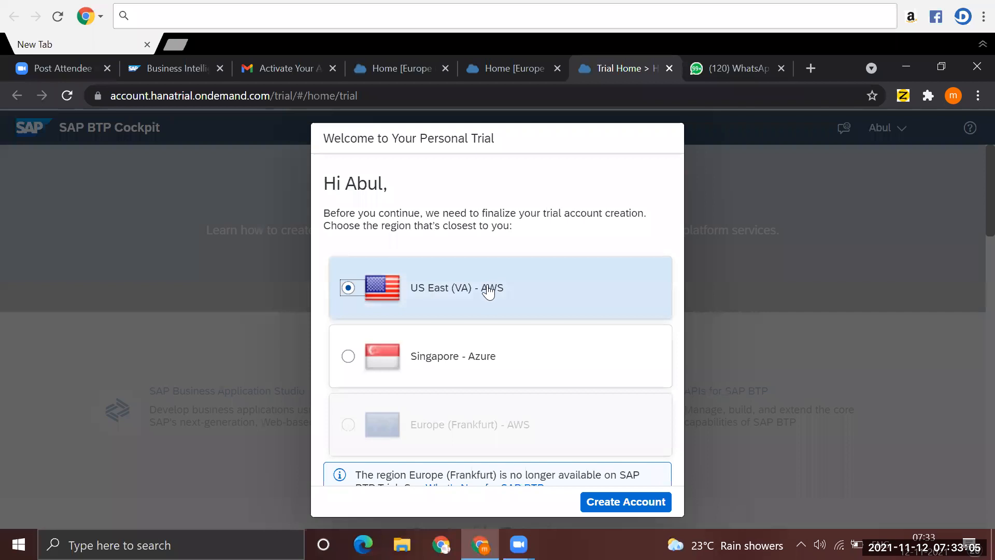
click(617, 505)
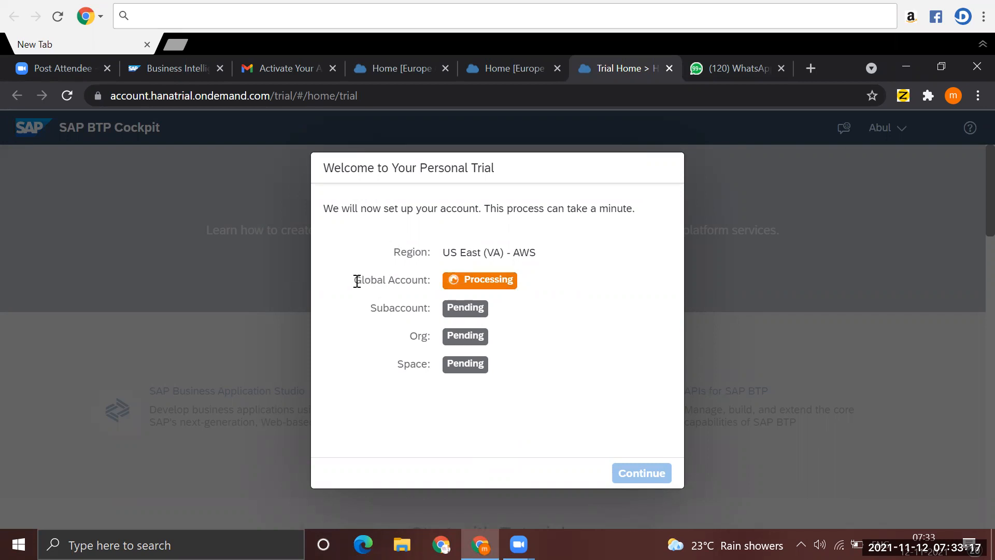
drag(355, 281, 424, 281)
drag(373, 310, 428, 365)
drag(355, 279, 509, 280)
click(451, 282)
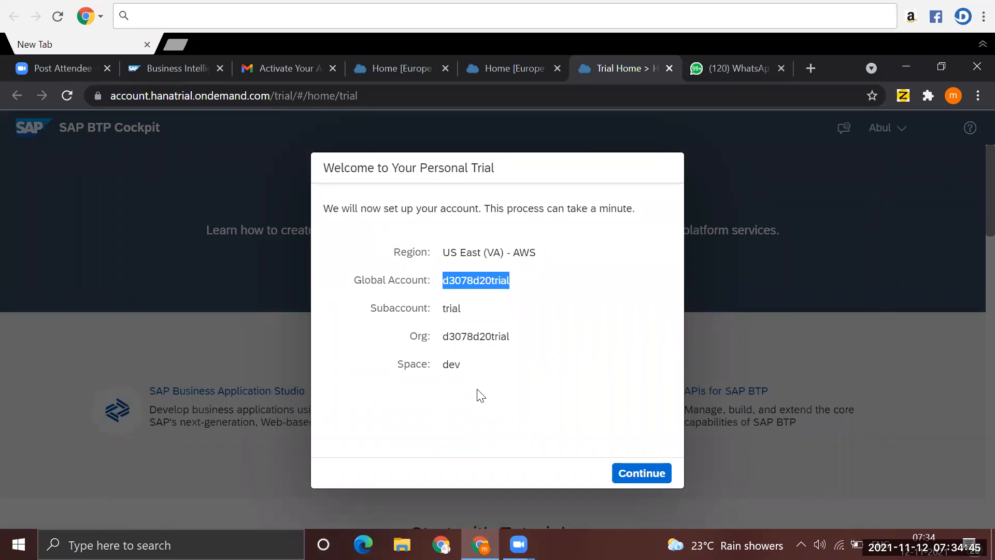
click(630, 474)
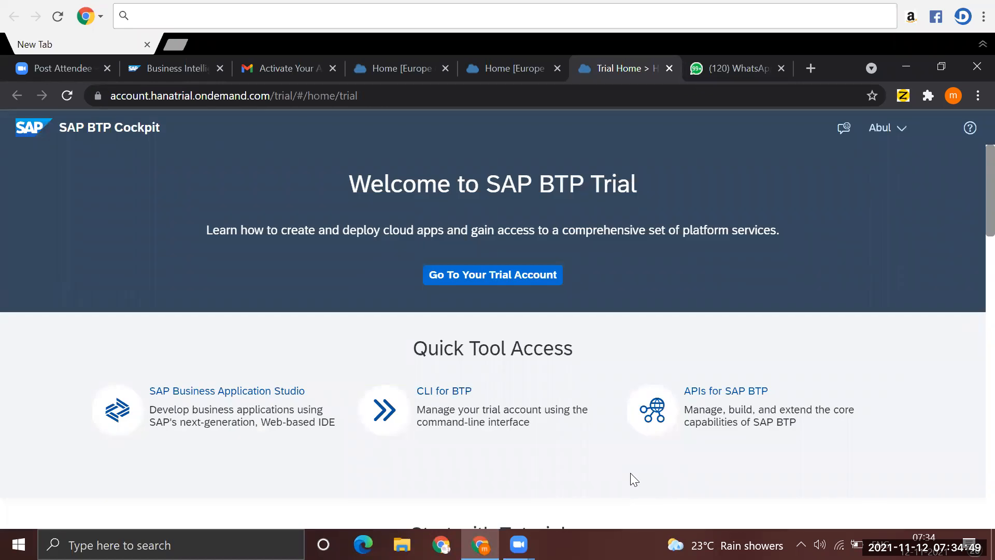
- Go to the trial account from the SAP BTP Trial welcome page and dismiss the 365-day trial notice
click(904, 132)
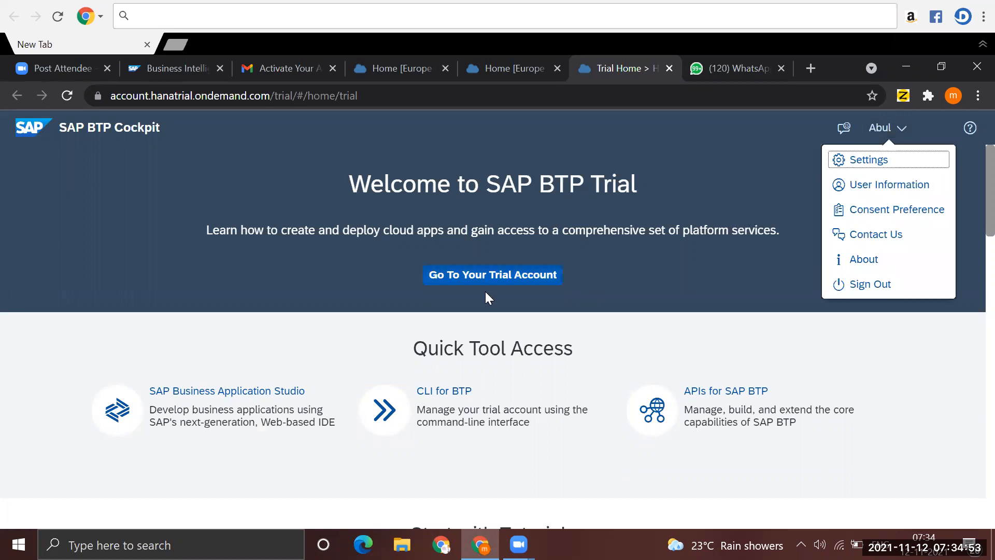
click(495, 275)
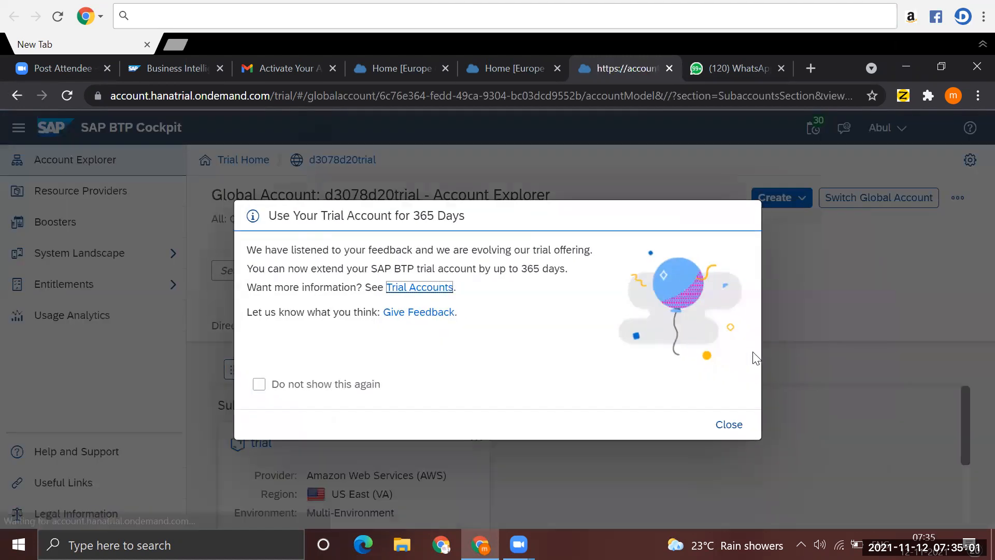
click(728, 425)
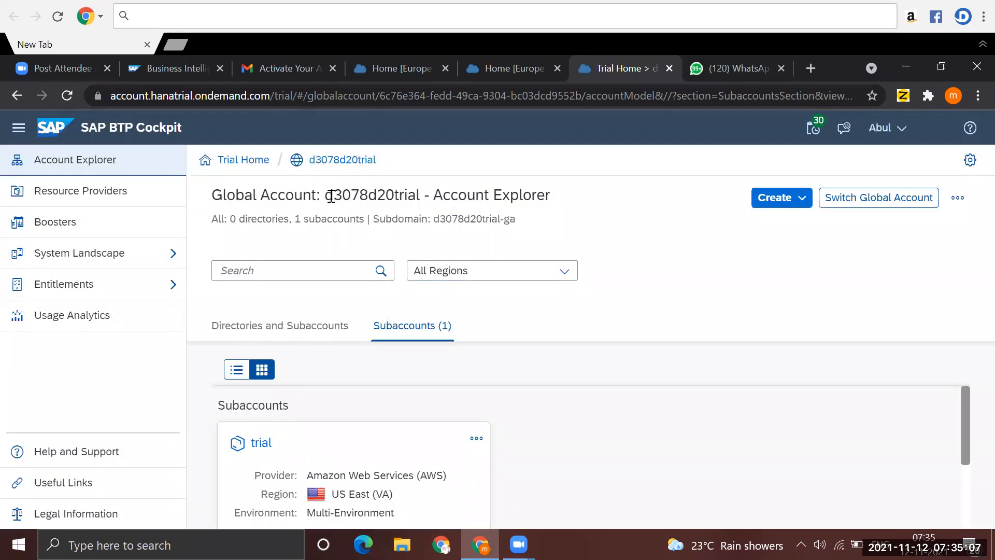
- Examine the global account's name, its creation options and the dialog for switching global accounts
drag(331, 197, 415, 197)
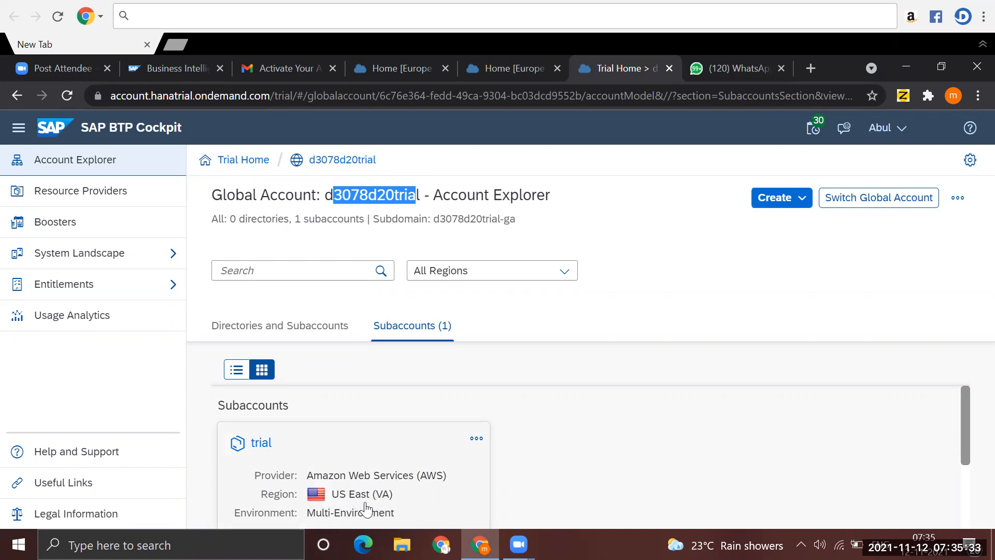
mouse_move(963, 424)
mouse_down()
mouse_move(956, 502)
mouse_move(961, 422)
mouse_up()
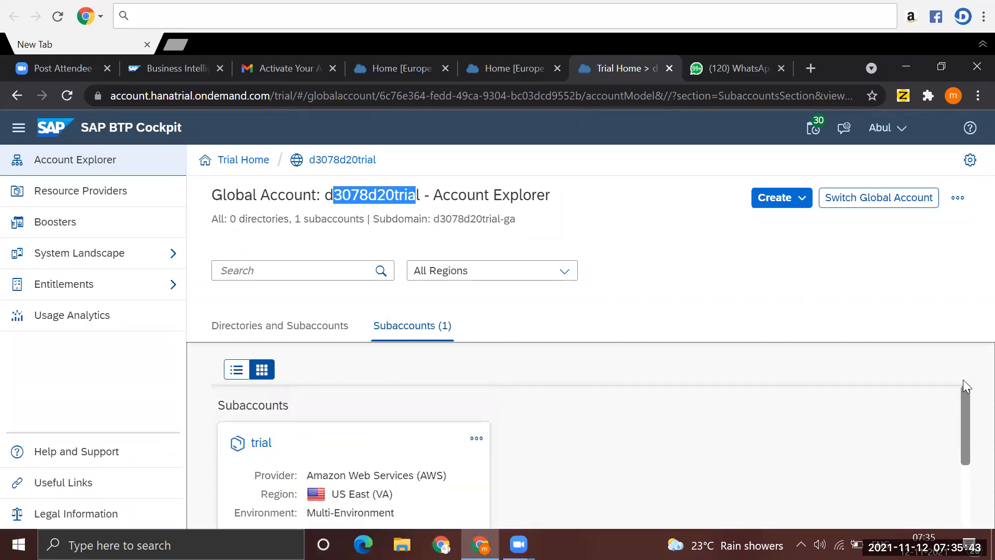
click(775, 204)
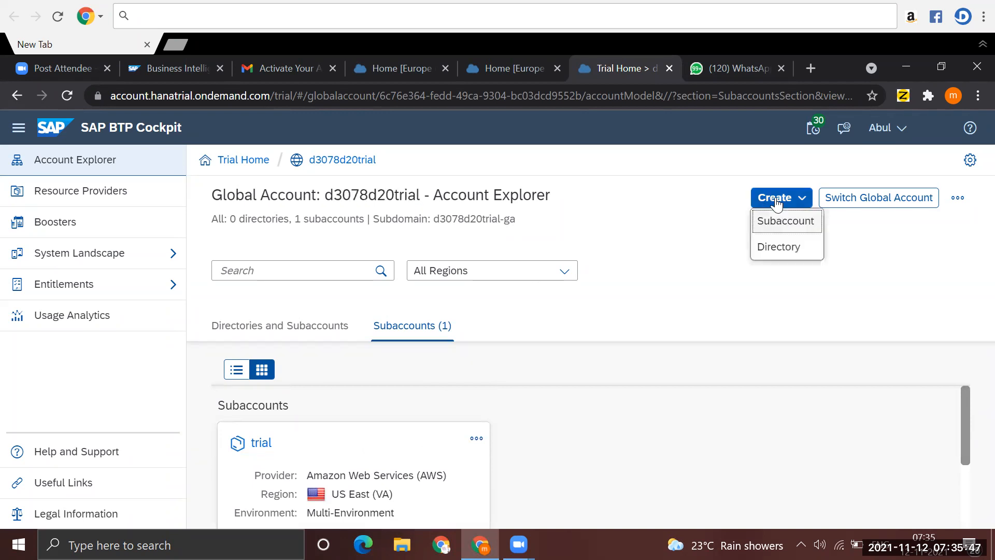
click(693, 224)
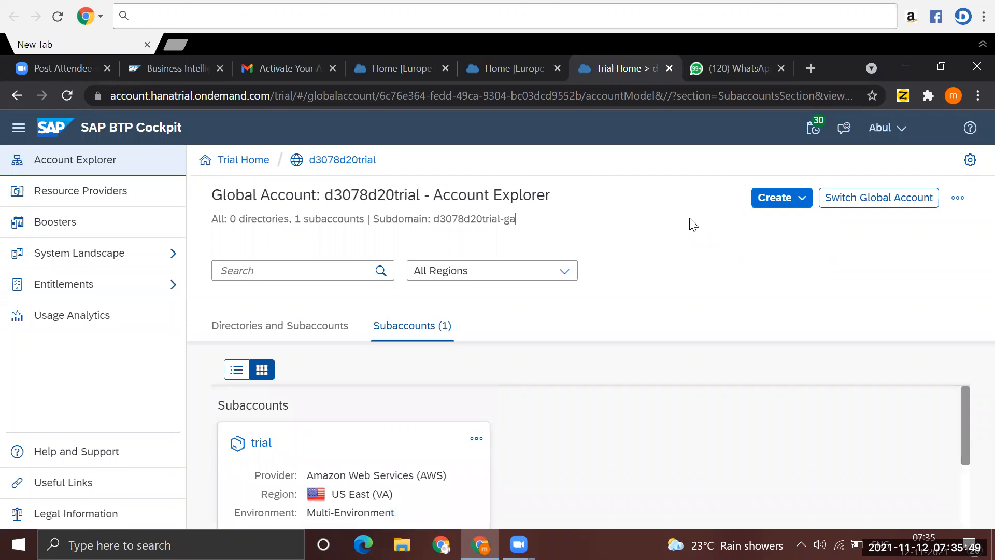
click(871, 205)
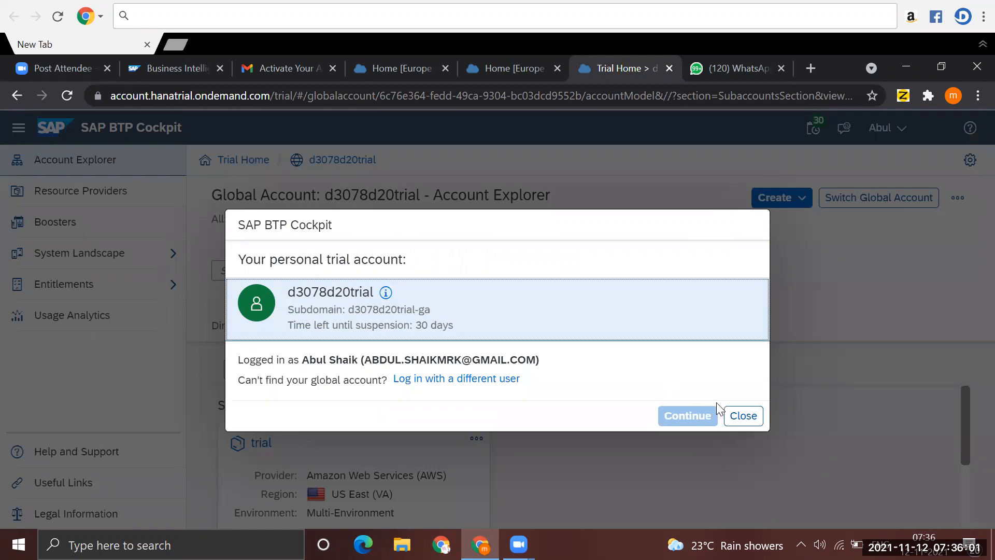
click(741, 418)
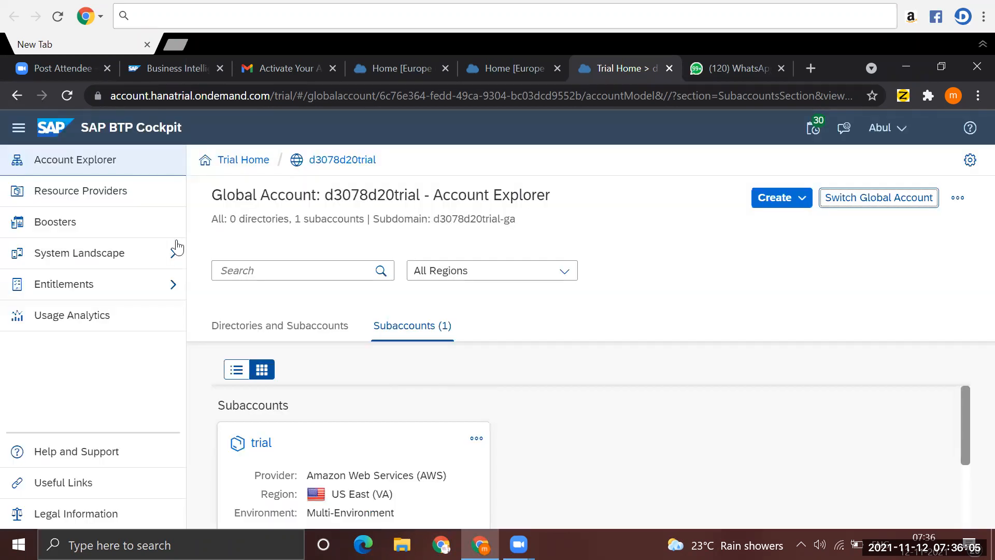
- Open the trial subaccount and look through its overview, from general details to entitlements
click(340, 461)
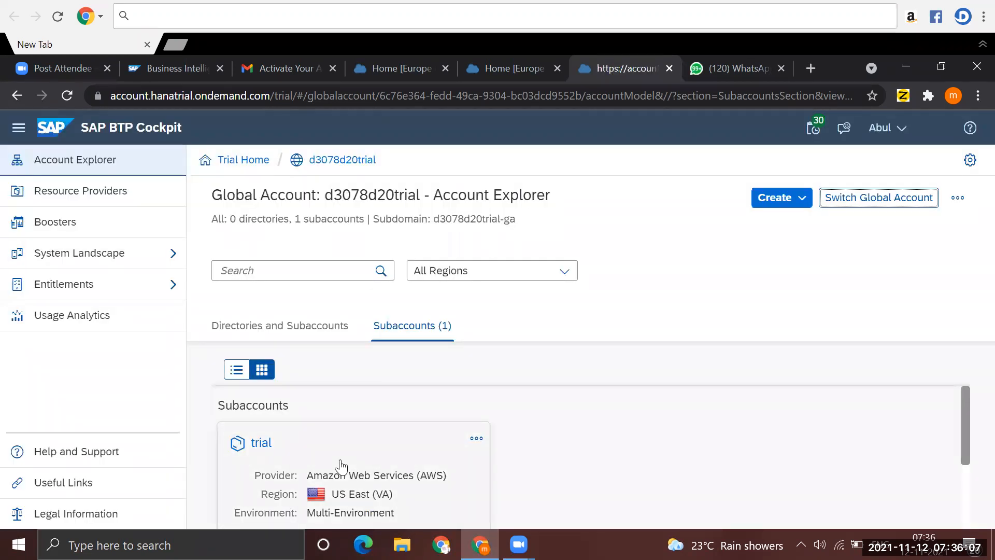
double_click(340, 465)
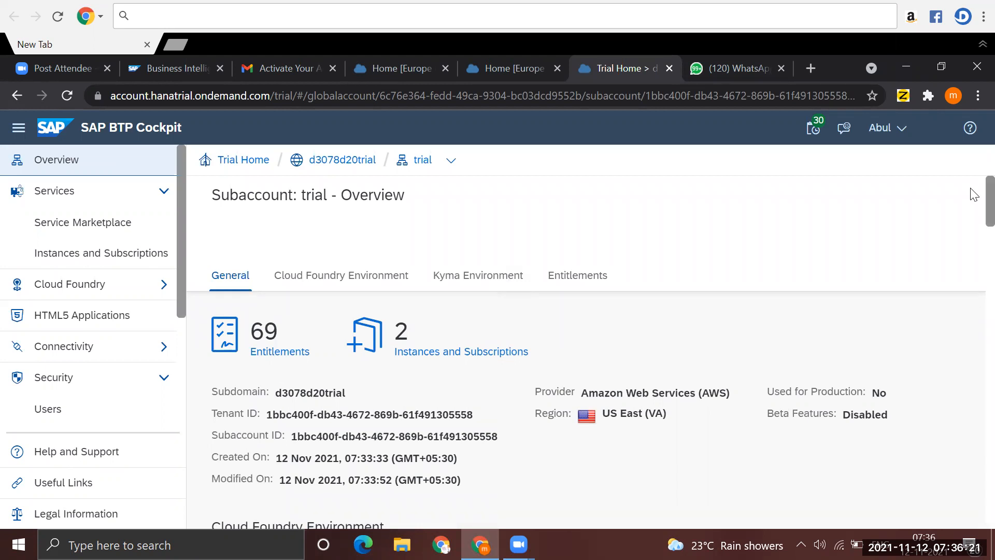
scroll(971, 259, down, 8)
scroll(972, 254, up, 3)
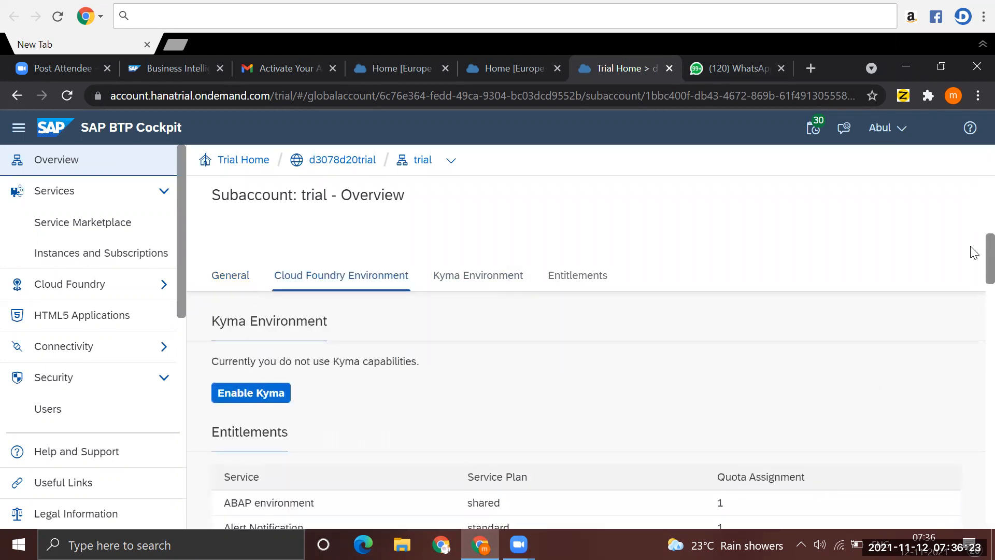
scroll(972, 243, up, 8)
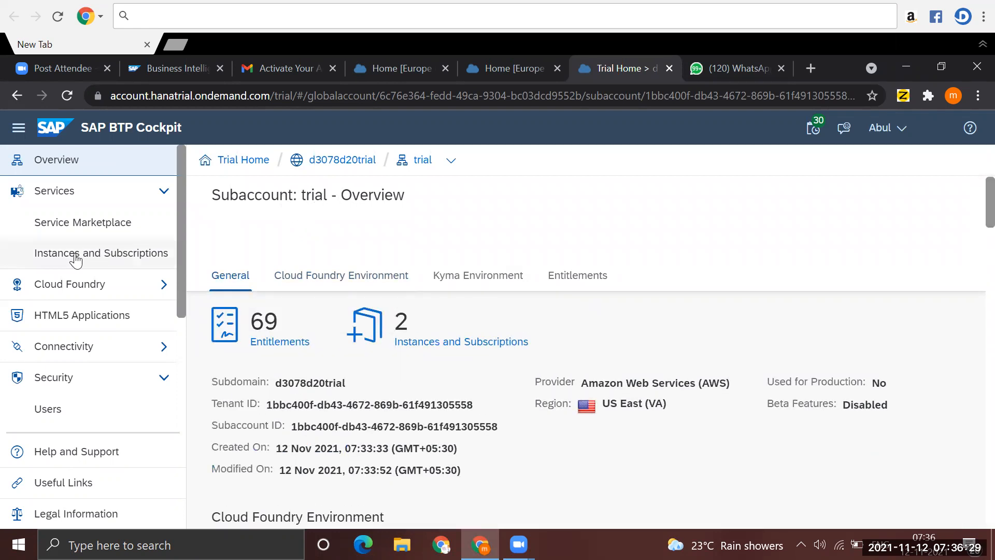
- Subscribe the trial subaccount to Integration Suite with the trial plan, and open the subscription's details
click(143, 257)
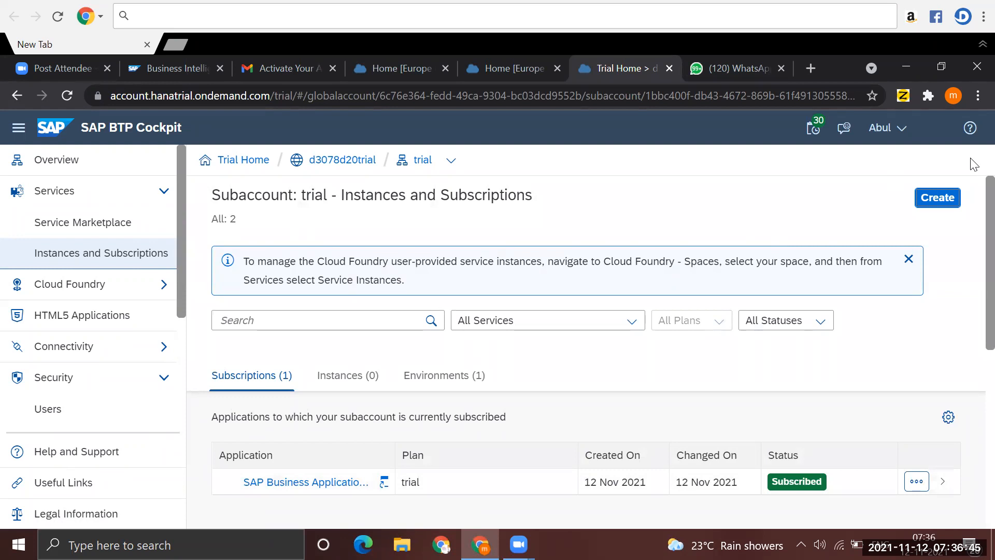
click(936, 196)
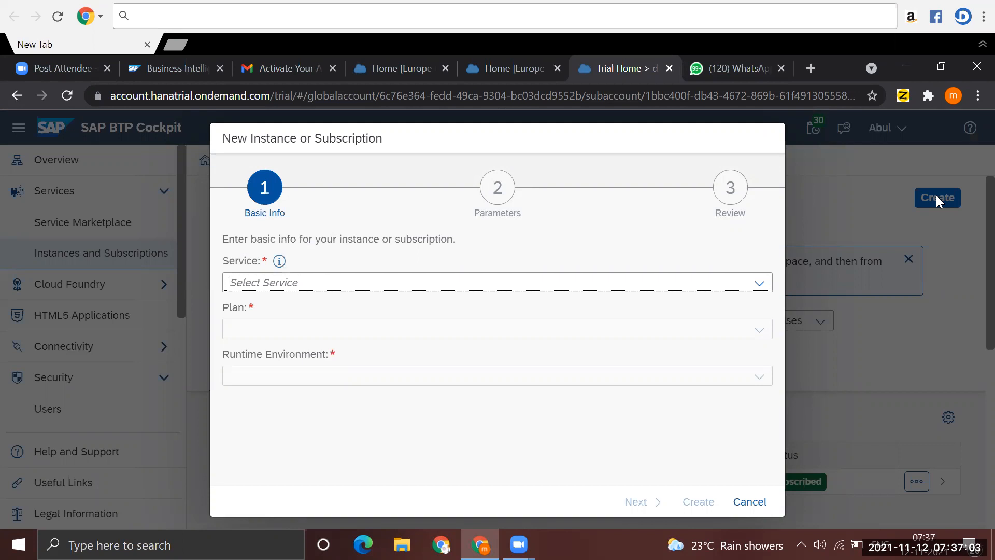
click(761, 286)
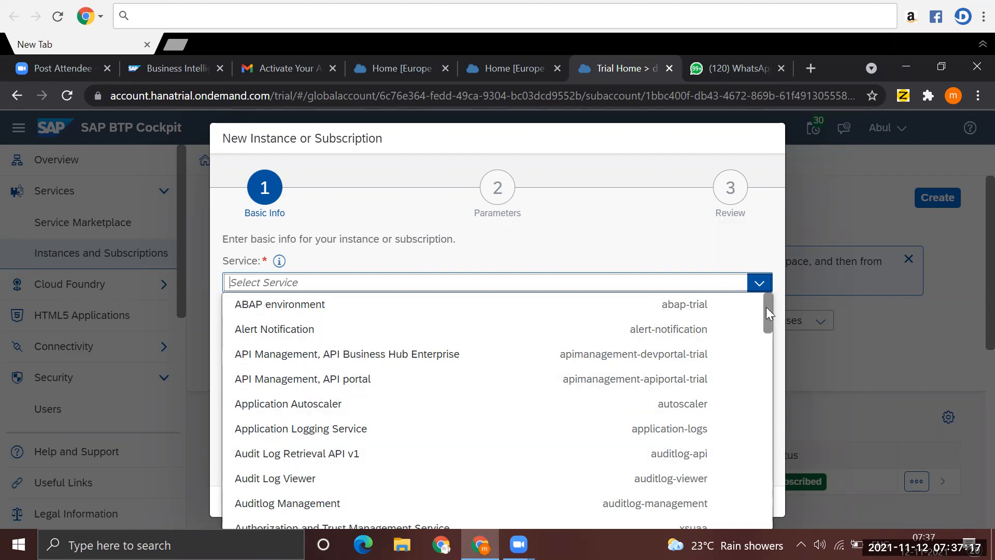
drag(766, 308, 770, 400)
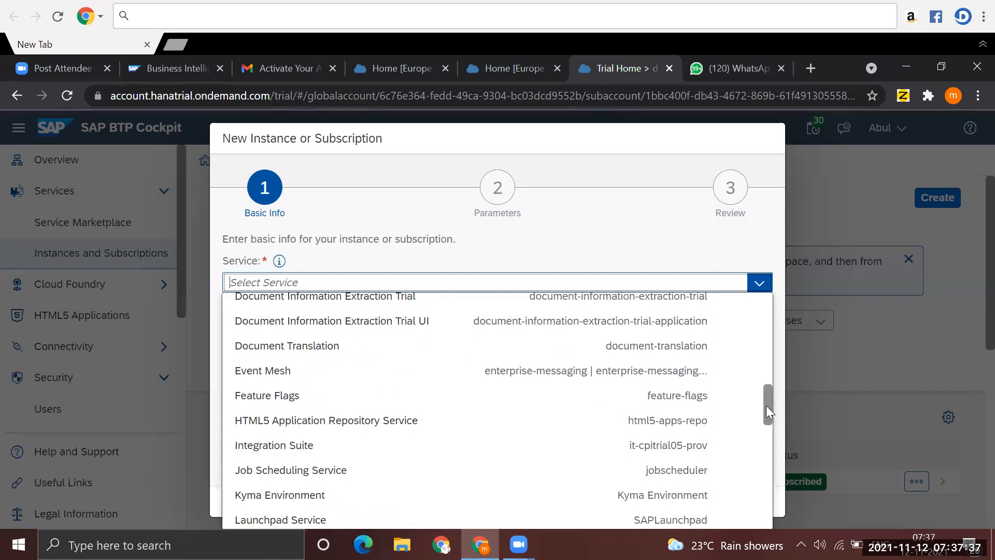
mouse_move(767, 406)
mouse_down()
mouse_move(762, 503)
mouse_move(771, 363)
mouse_move(769, 404)
mouse_up()
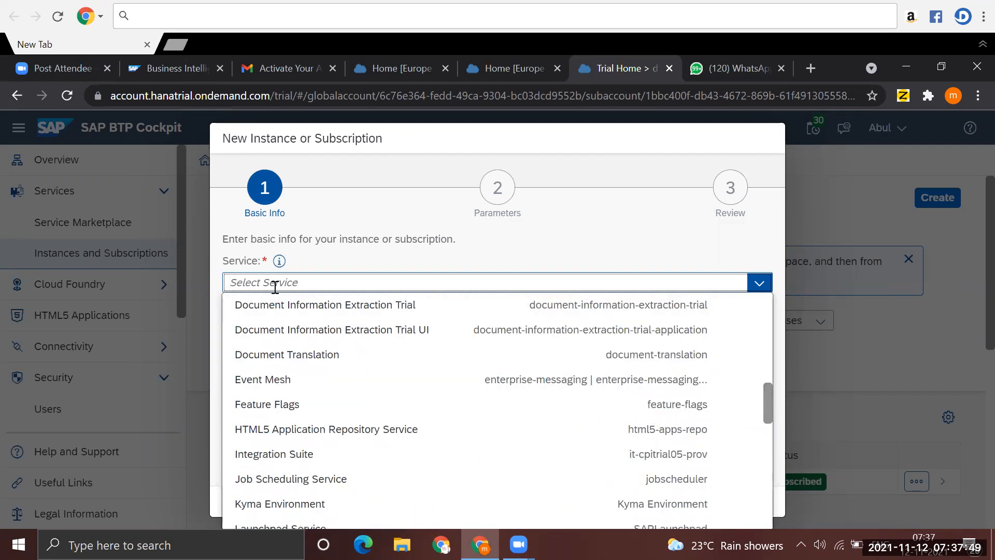
text(Integration Suite)
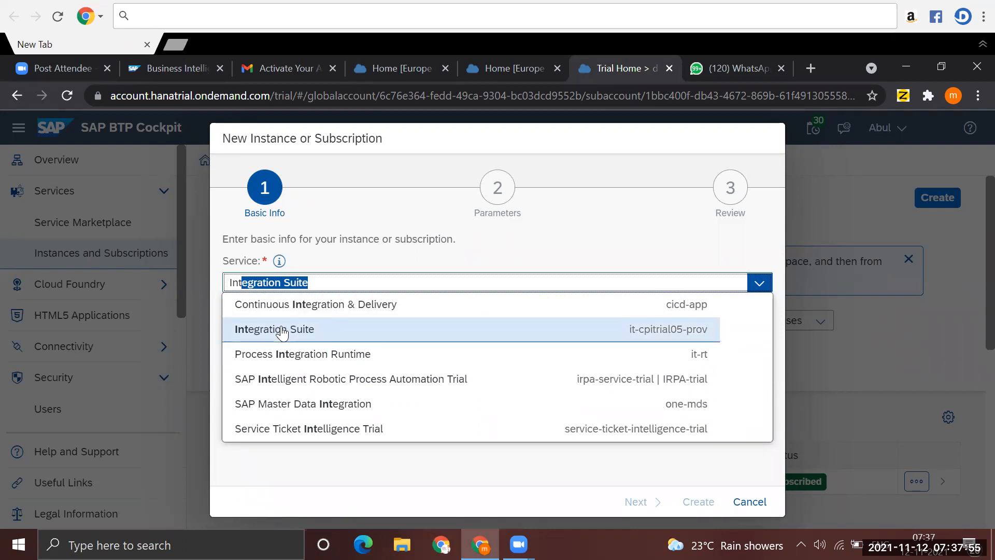
click(283, 331)
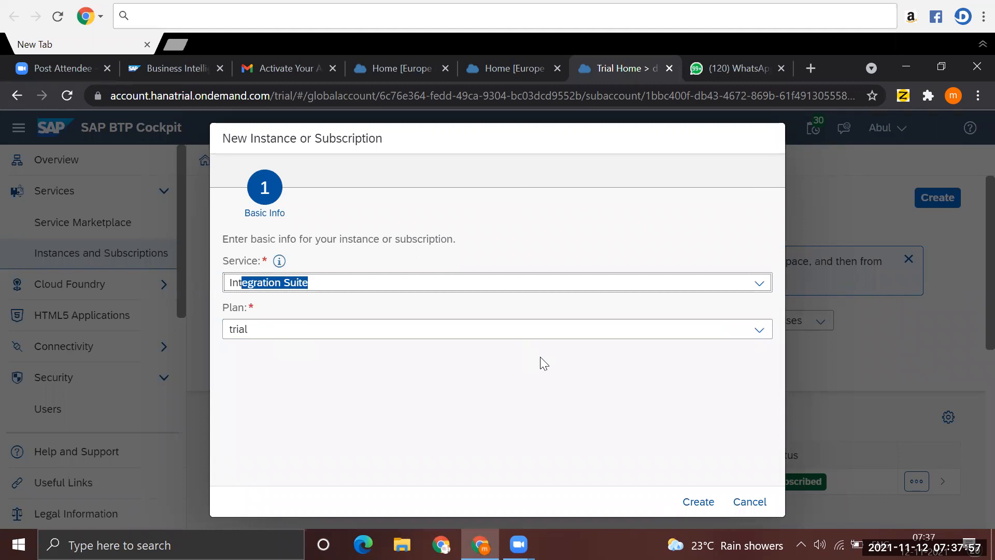
click(698, 502)
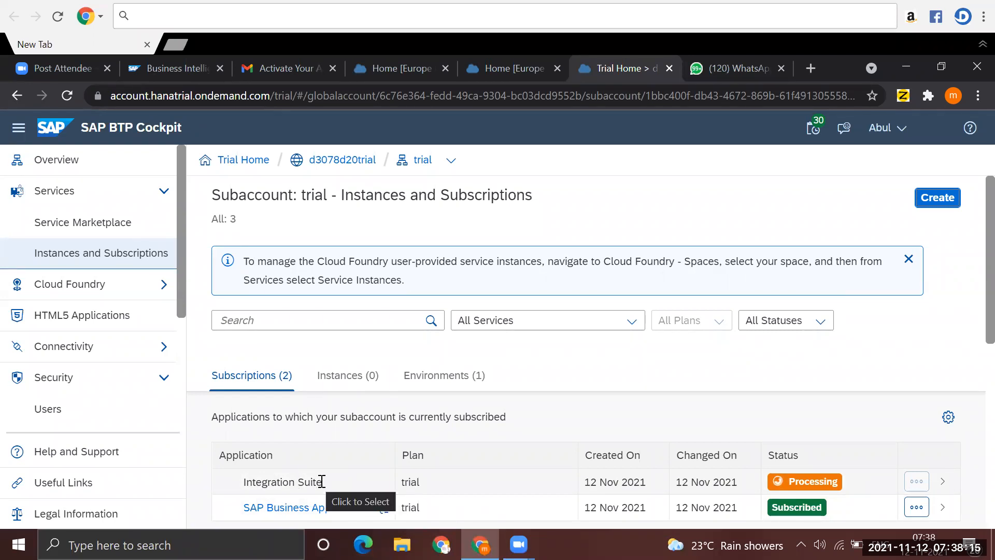
click(744, 474)
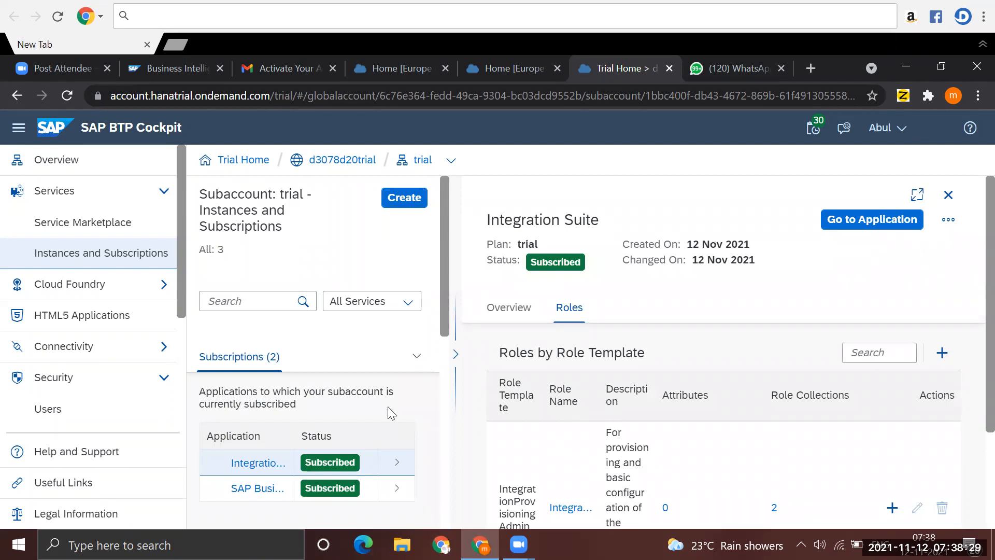
- Try to create a Process Integration Runtime instance with the integration-flow plan in the Cloud Foundry dev space, using a first name as instance name
click(405, 201)
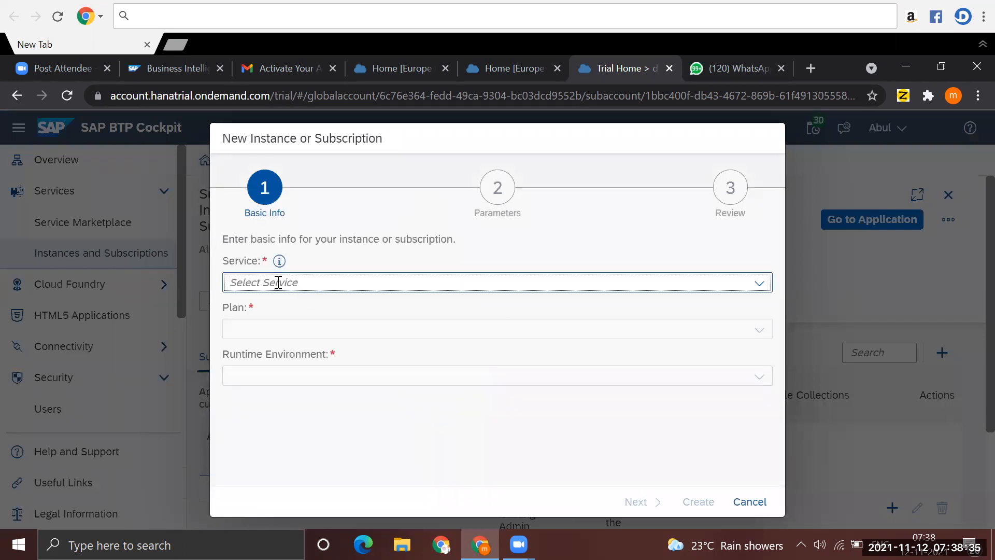
text(Process Integration Runtime)
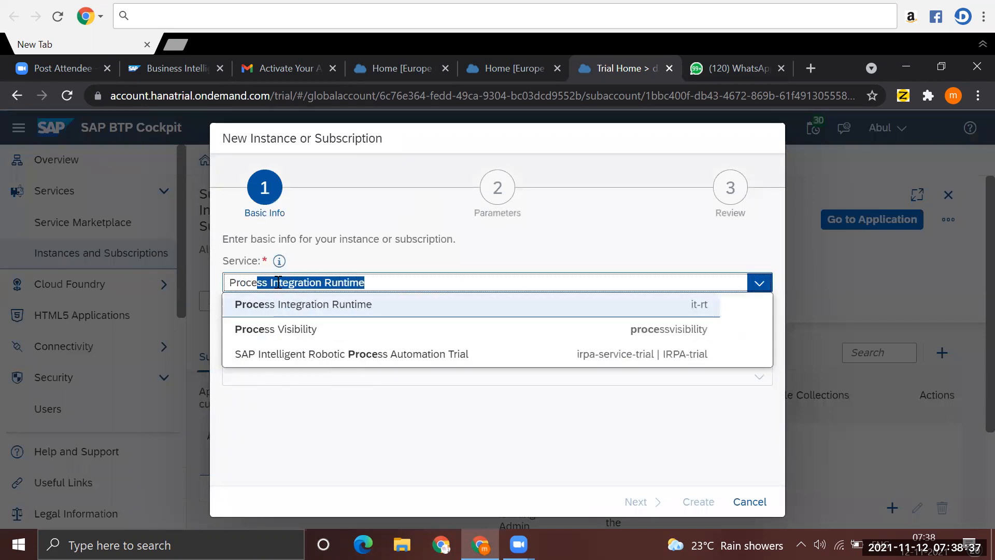
click(299, 306)
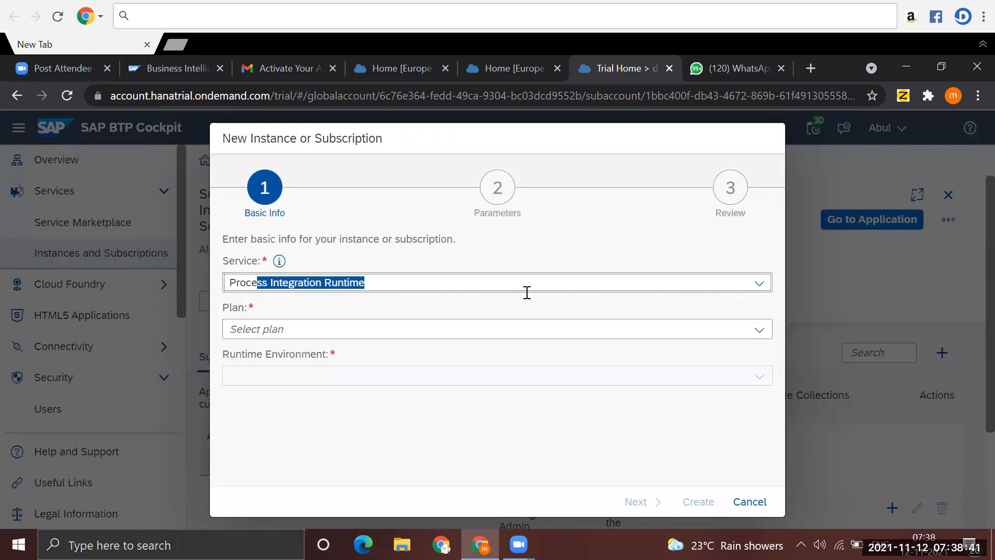
click(352, 338)
click(765, 337)
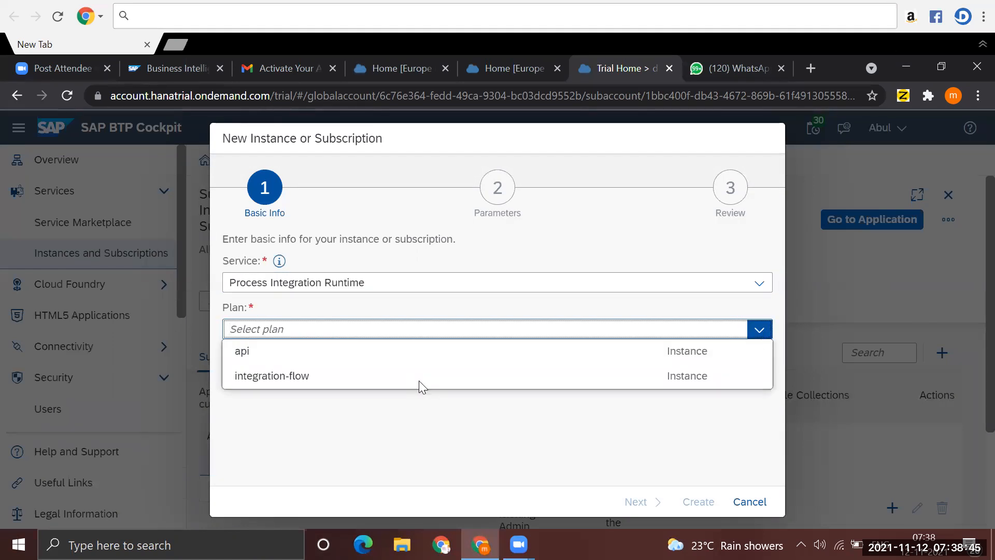
click(279, 378)
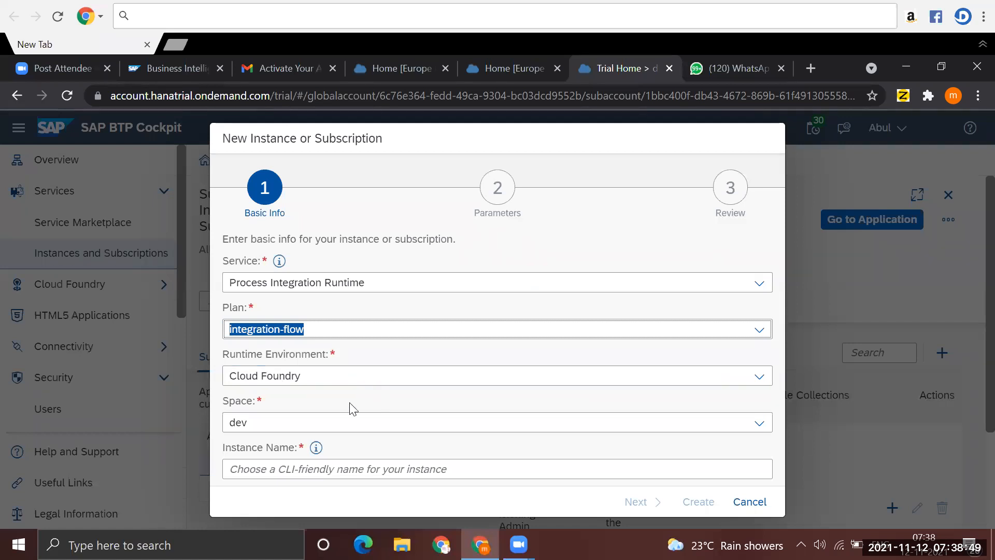
click(284, 468)
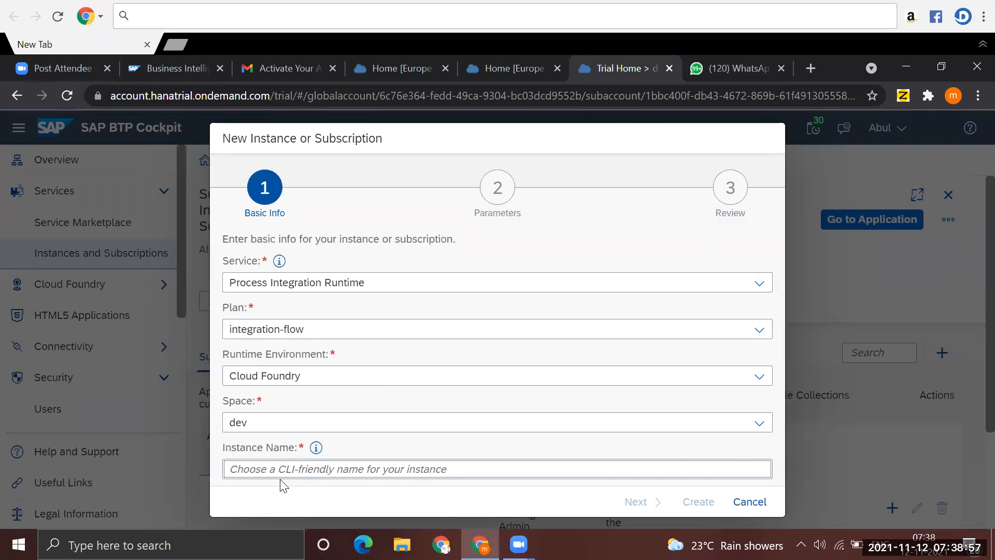
text(Meera)
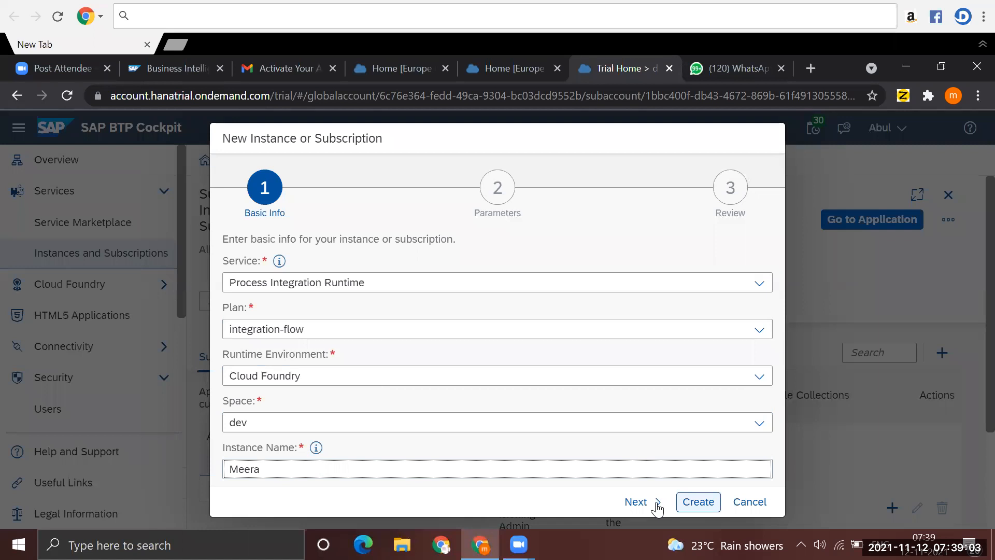
click(701, 502)
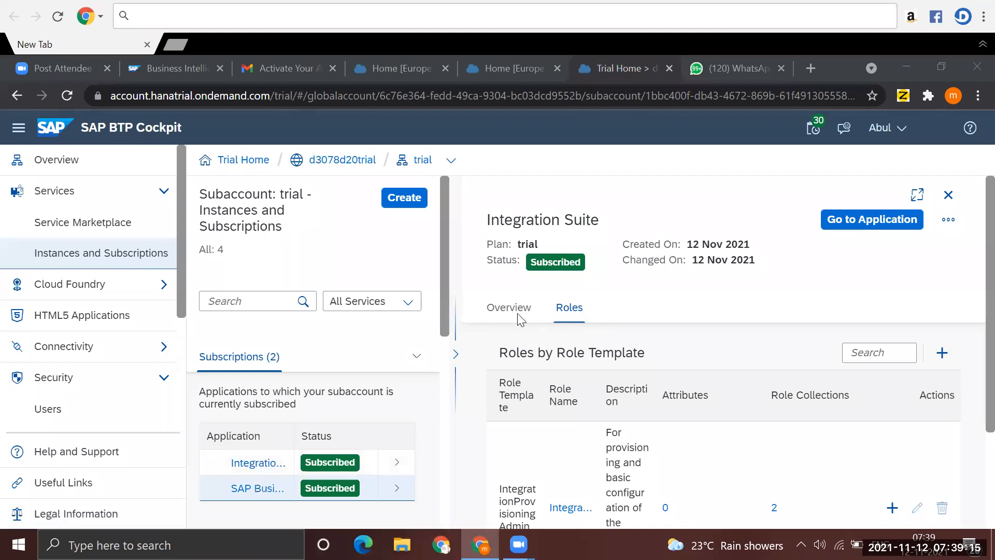
- Read the creation error details of the new Process Integration Runtime instance and delete that instance
click(455, 354)
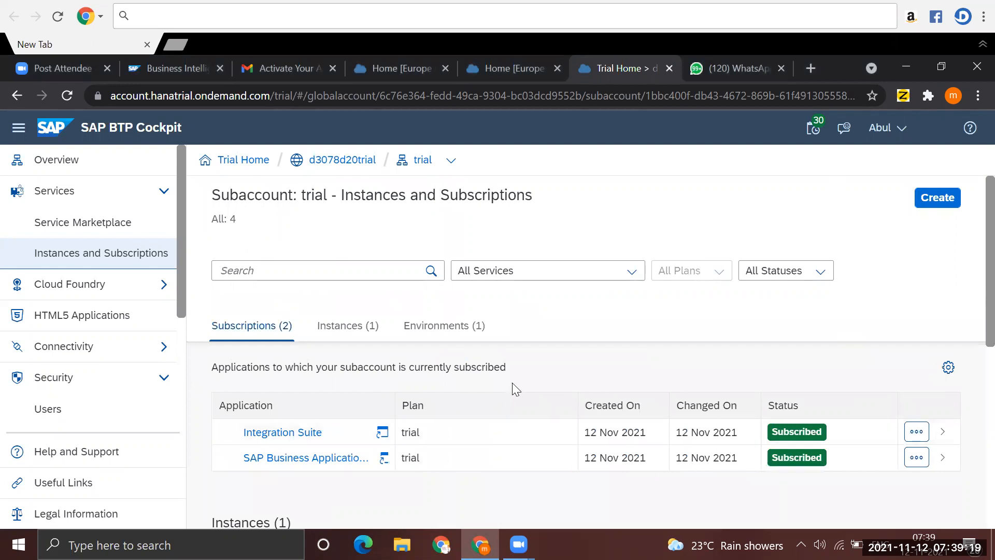
click(340, 328)
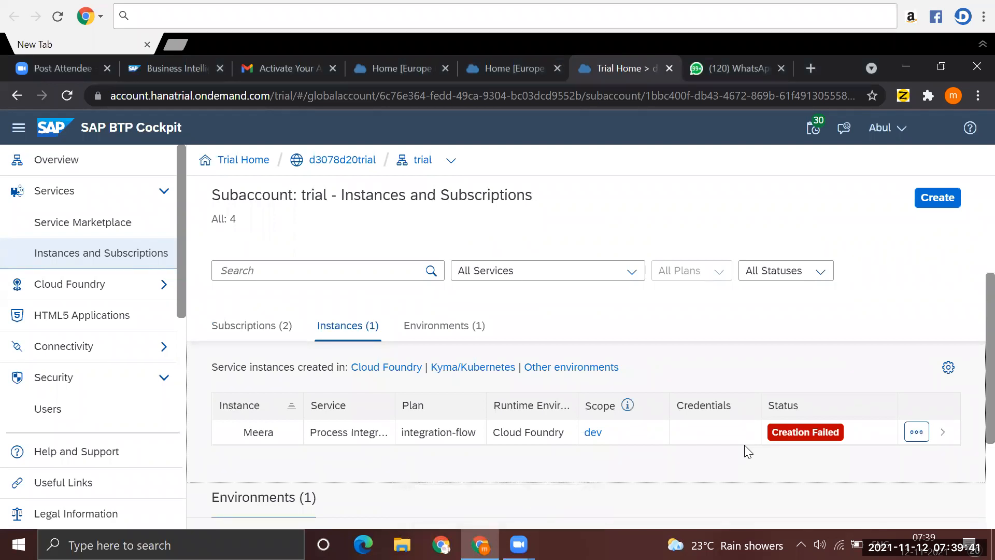
click(801, 441)
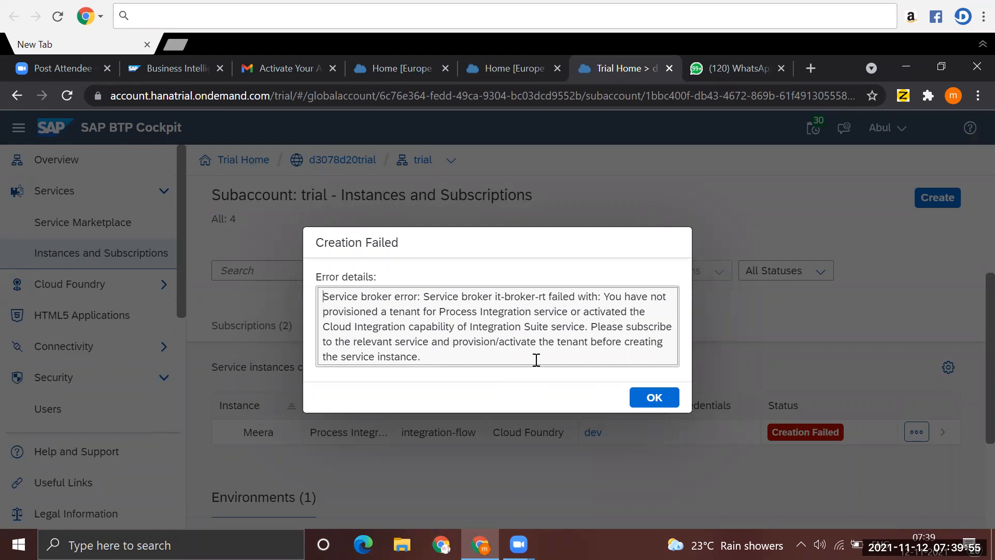
click(655, 397)
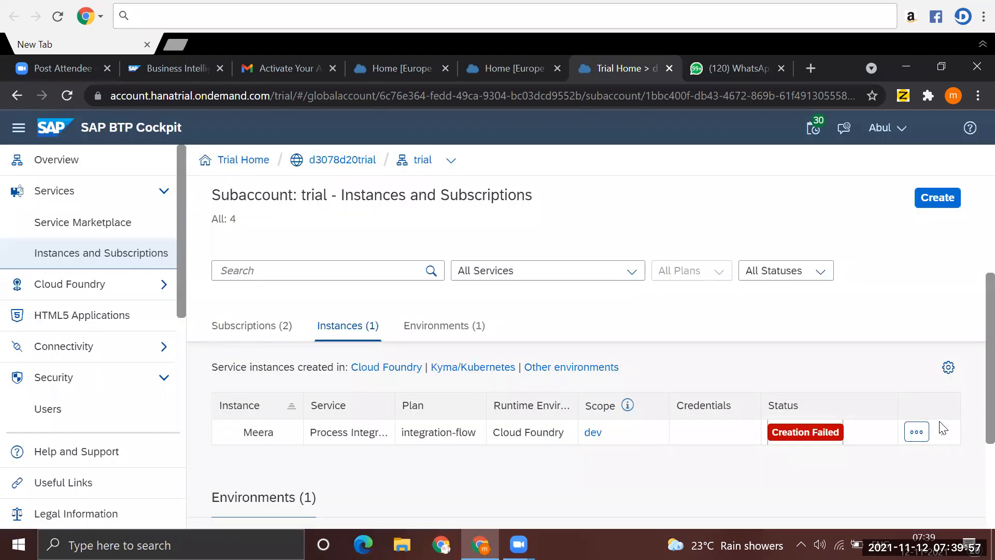
click(918, 434)
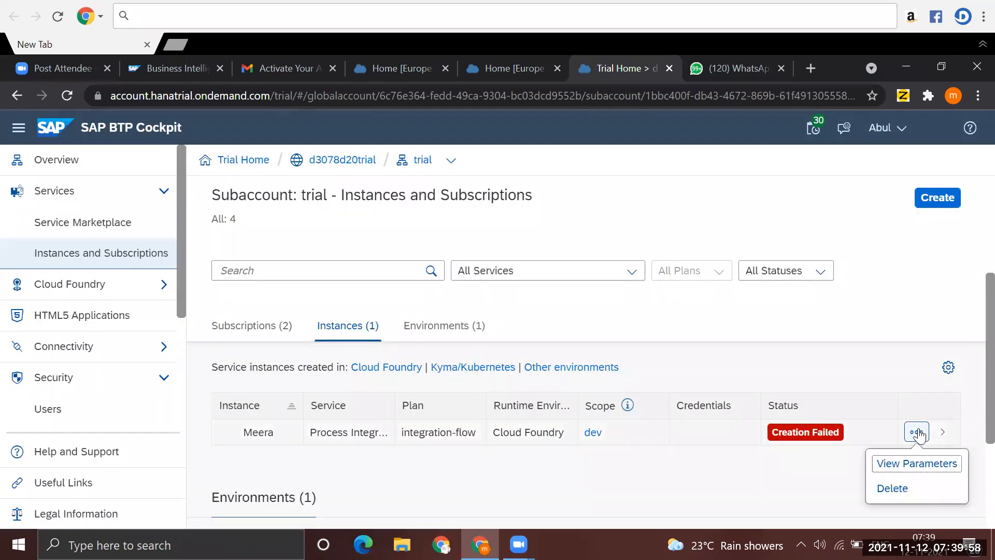
click(889, 488)
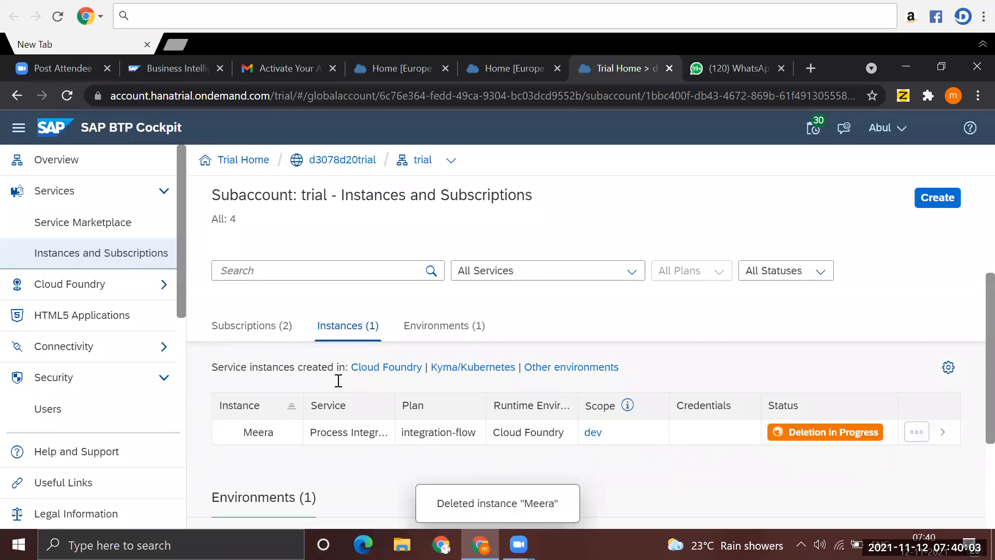
- Launch the Integration Suite application from its subscription in the trial subaccount and look over the home page
click(259, 326)
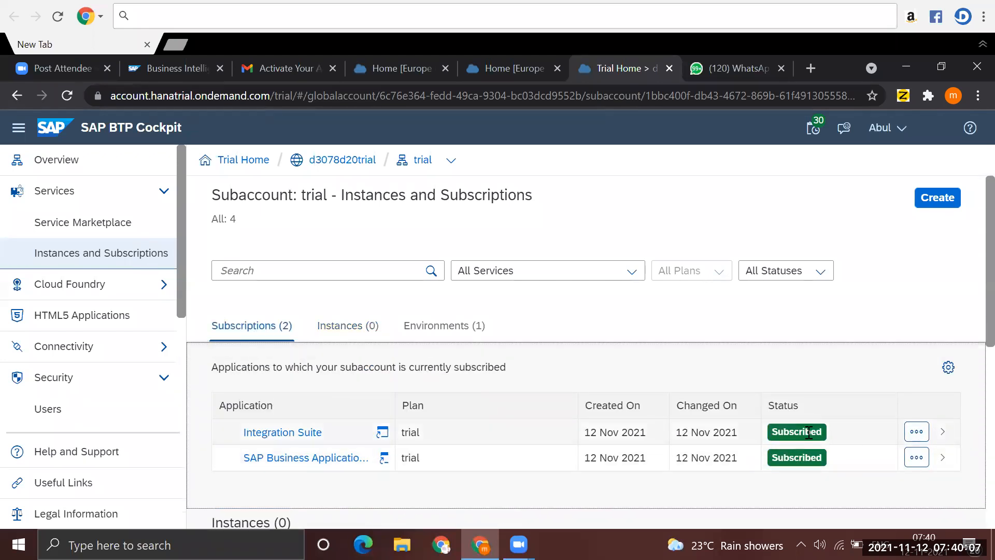
click(941, 437)
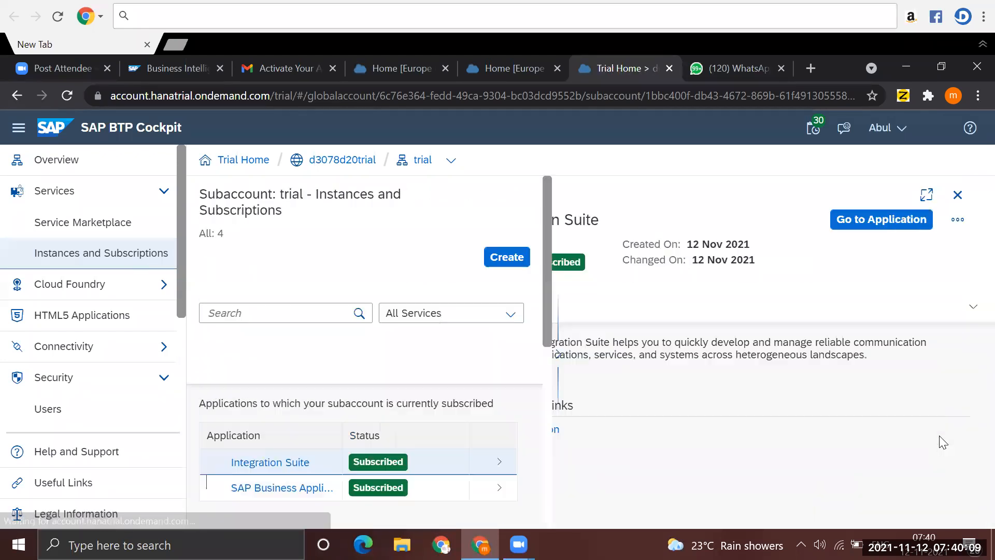
click(871, 221)
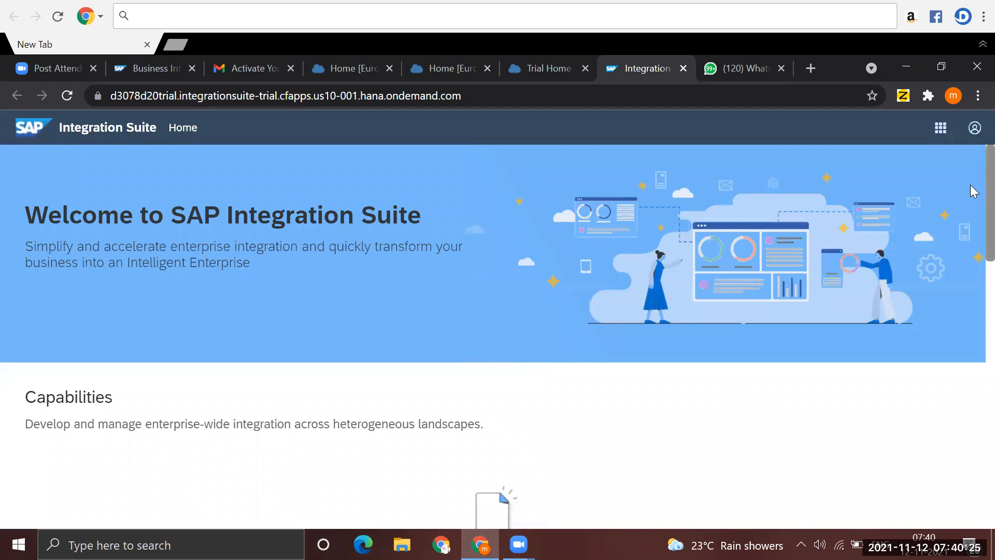
scroll(972, 223, down, 3)
scroll(972, 246, up, 1)
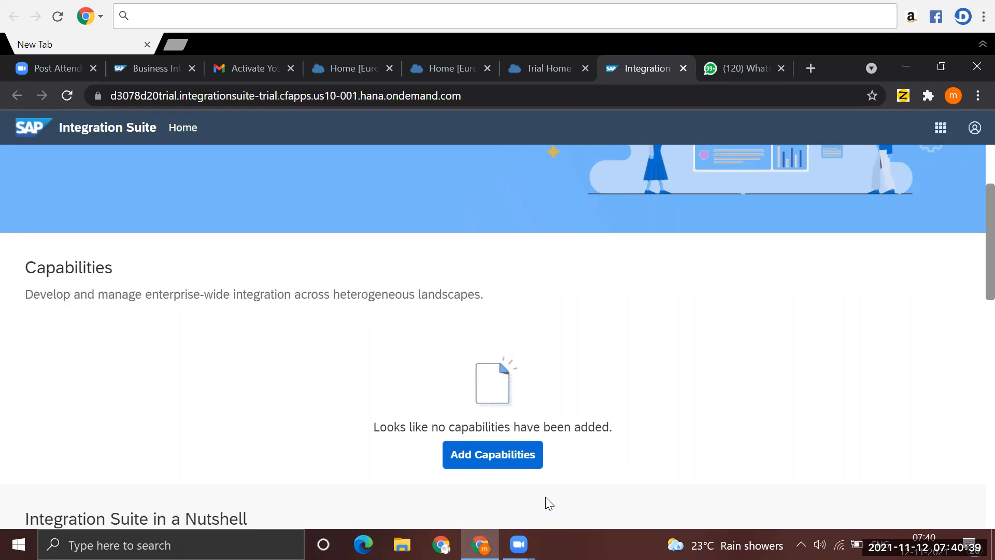
- Add capabilities to the tenant, selecting integration scenarios, API management, non-SAP connectivity, and interfaces and mappings
click(497, 455)
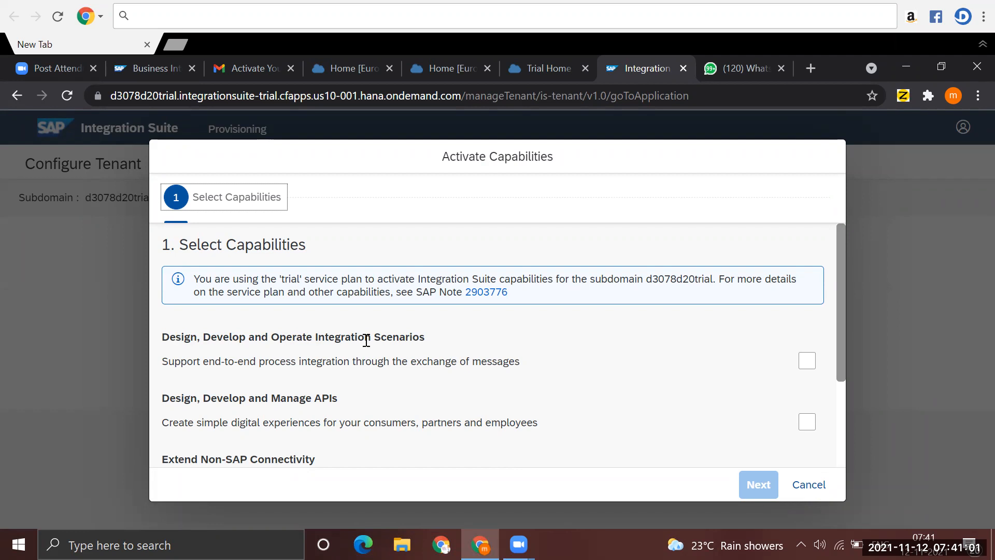
click(806, 361)
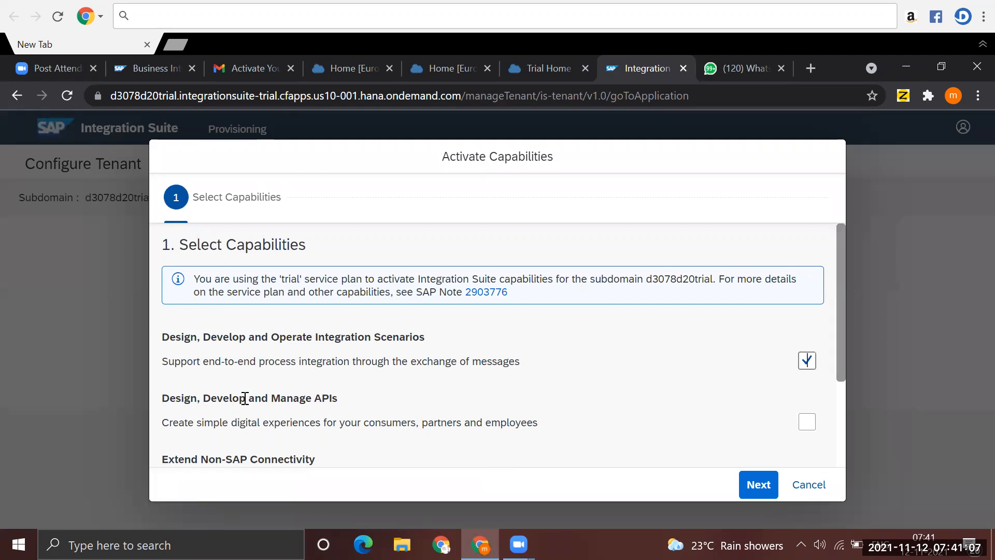
click(808, 424)
drag(842, 349, 847, 399)
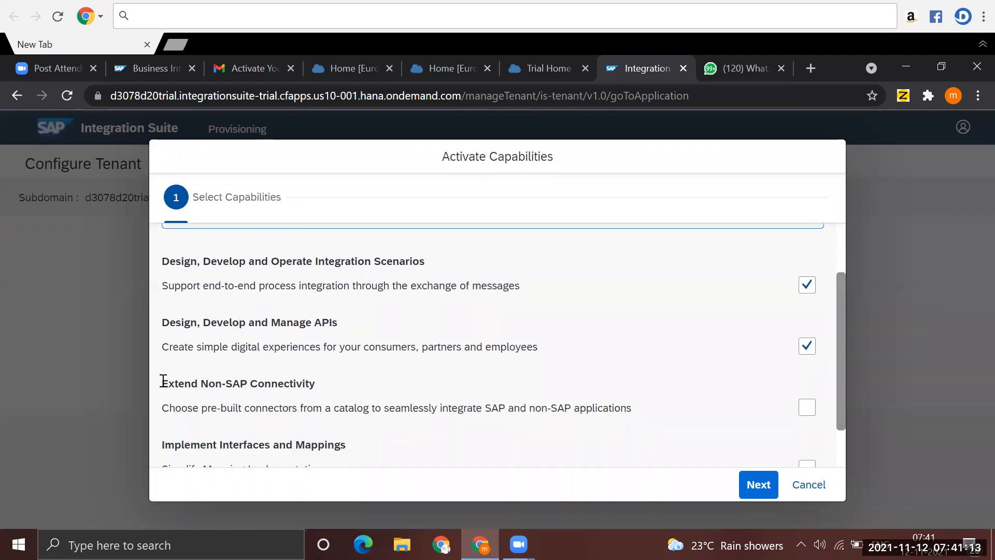
click(807, 412)
drag(841, 398, 842, 447)
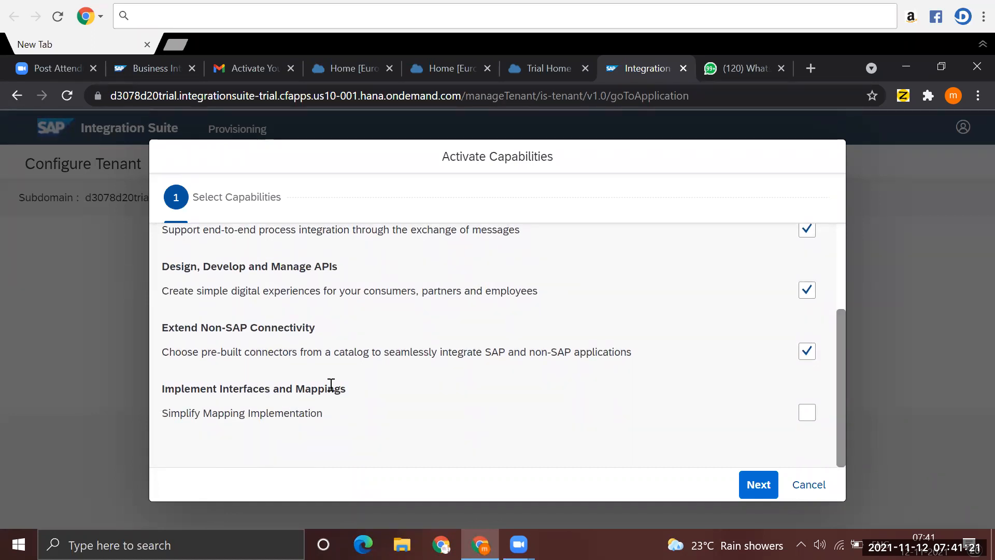
click(809, 415)
click(770, 486)
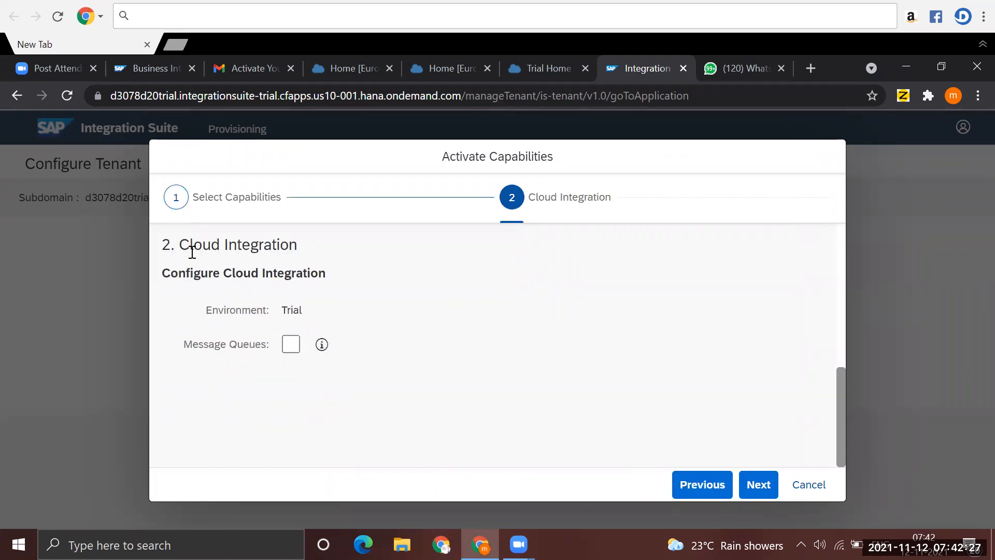
- Leave Message Queues disabled, enable API Business Hub Enterprise, review the capabilities summary and activate the selected capabilities
drag(163, 273, 329, 282)
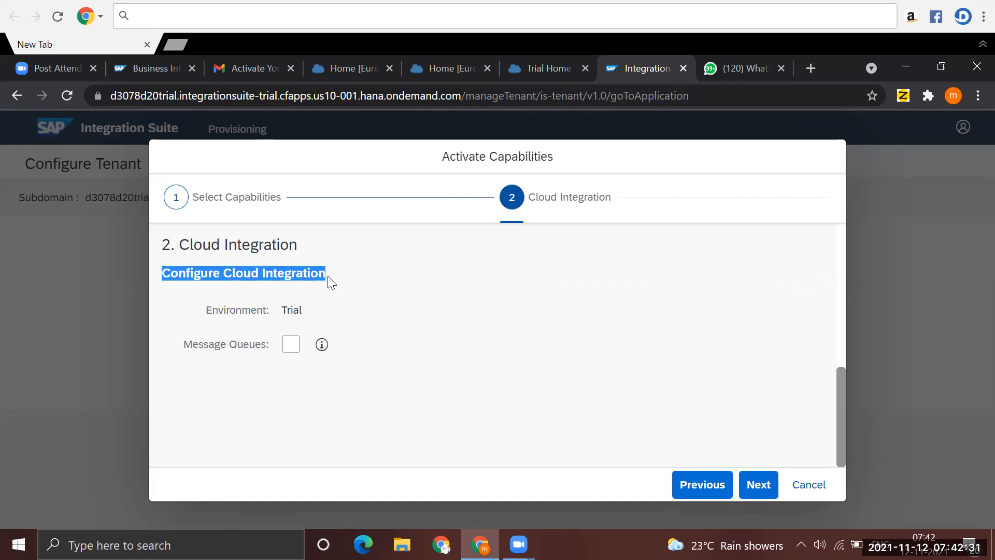
click(761, 493)
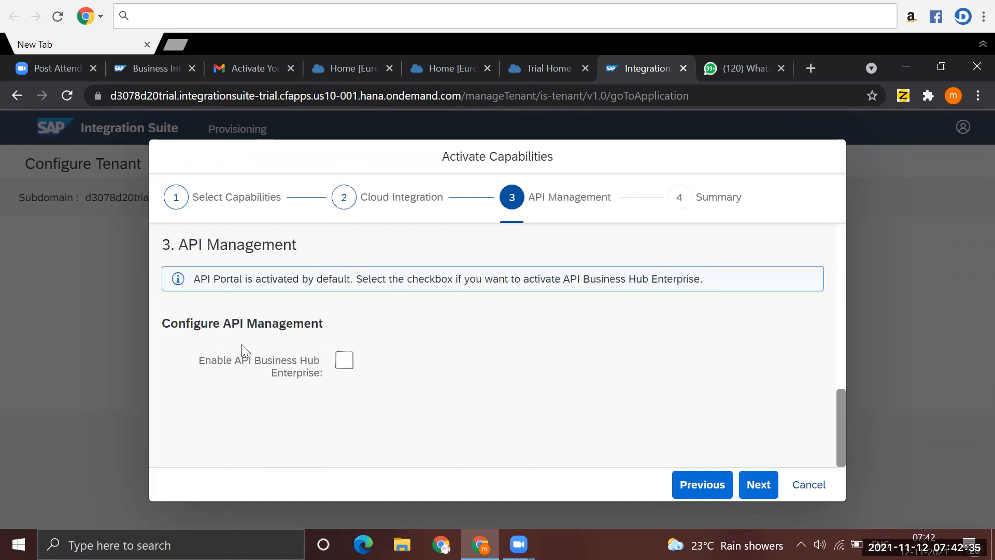
click(344, 362)
click(759, 484)
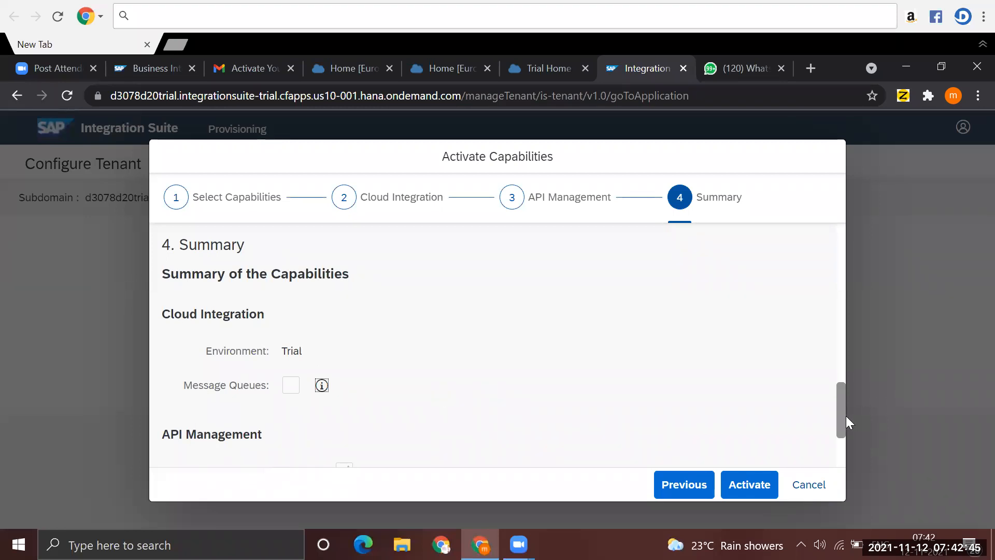
drag(842, 424, 840, 457)
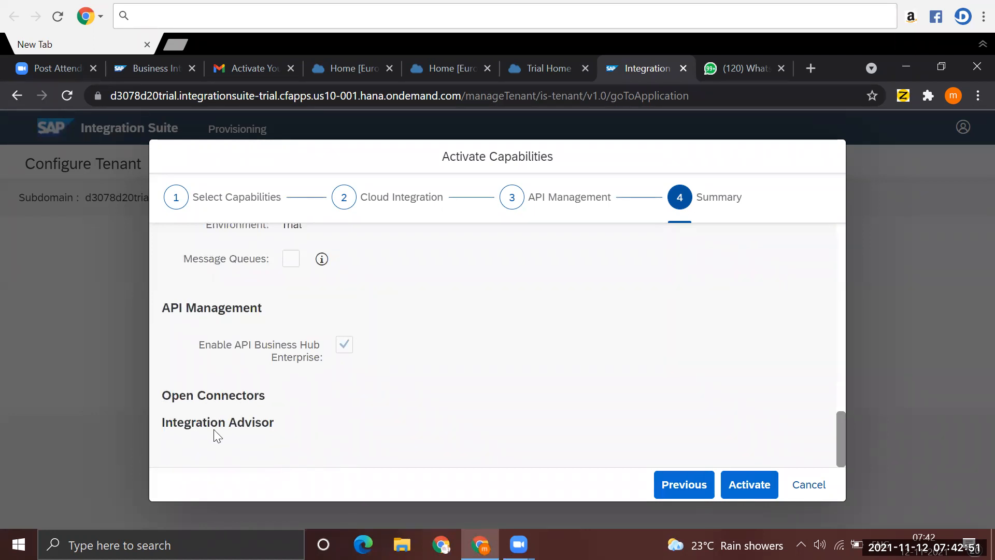
click(747, 484)
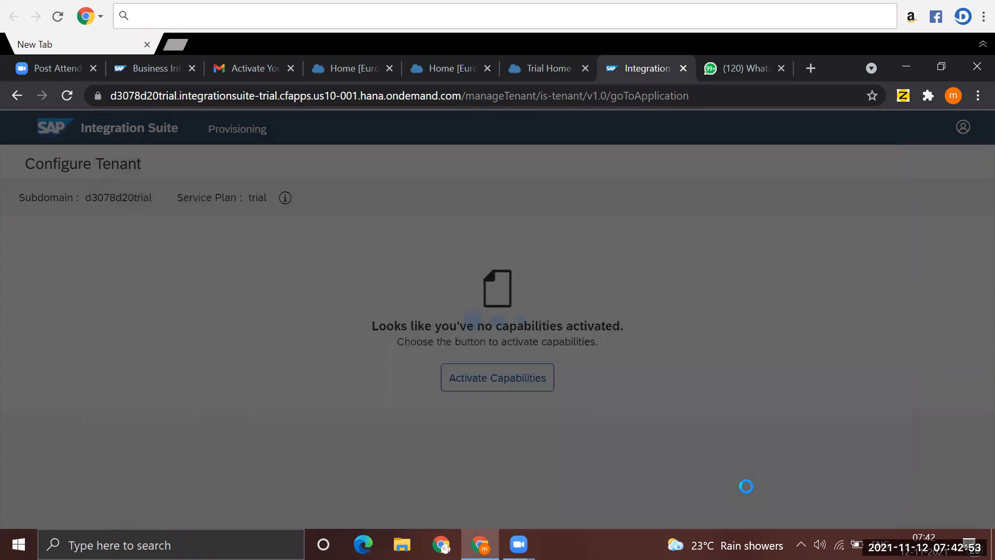
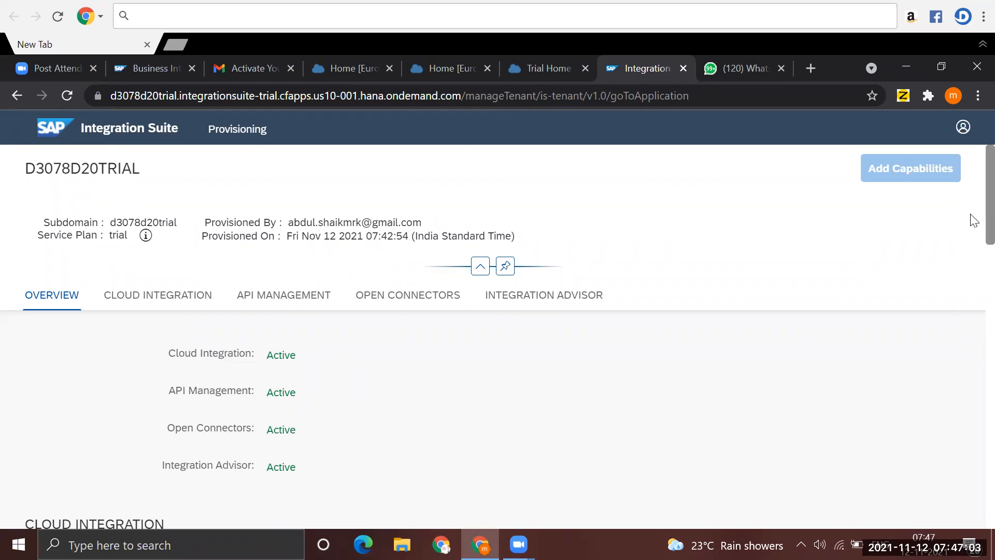
- Examine the status and application URLs of all activated Integration Suite capabilities on the provisioning page
scroll(973, 298, down, 3)
scroll(973, 298, down, 2)
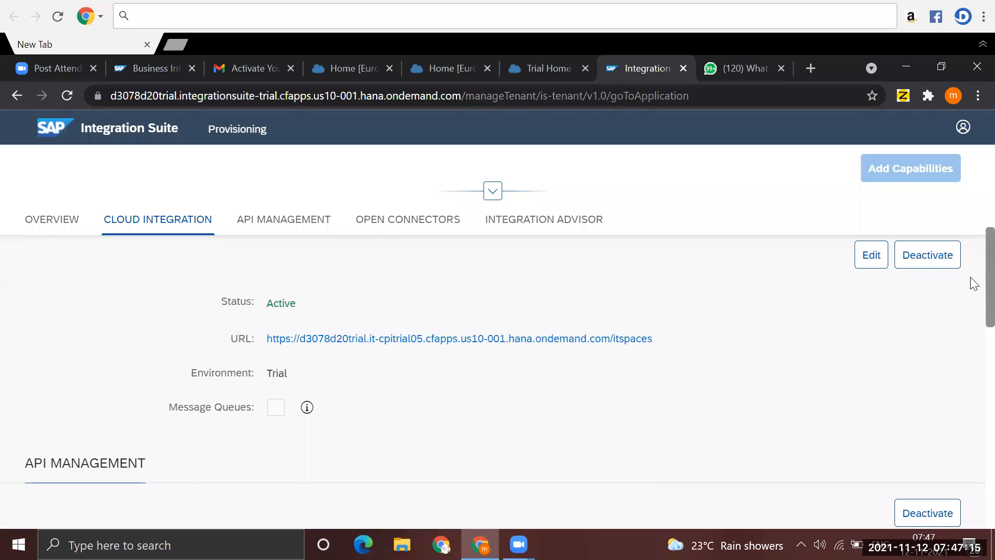
scroll(973, 291, down, 1)
scroll(973, 308, down, 3)
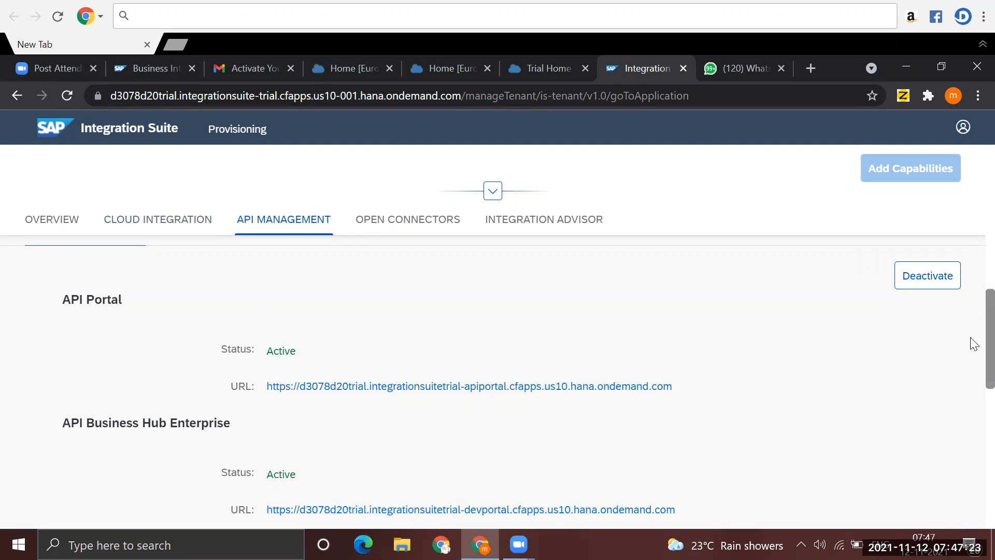
scroll(974, 391, down, 3)
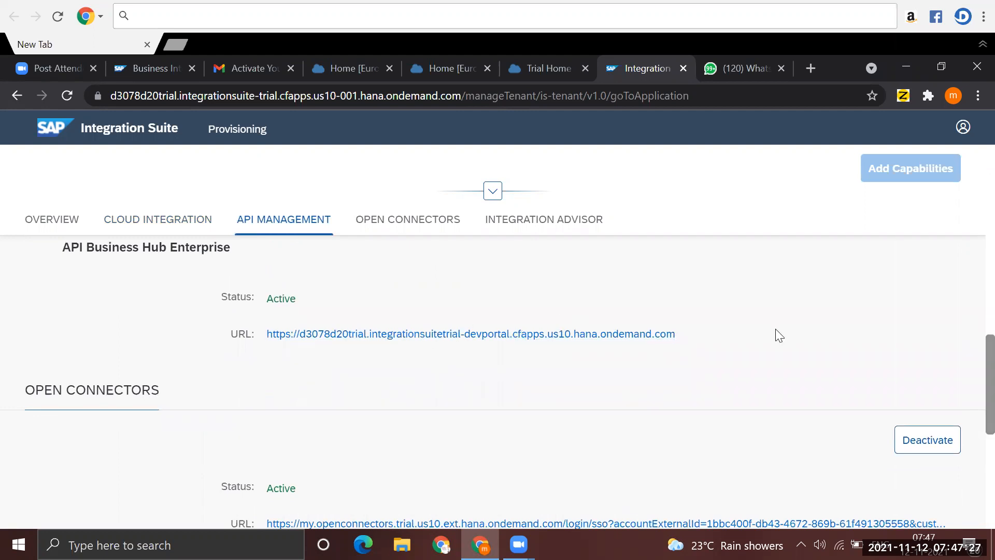
scroll(974, 373, down, 3)
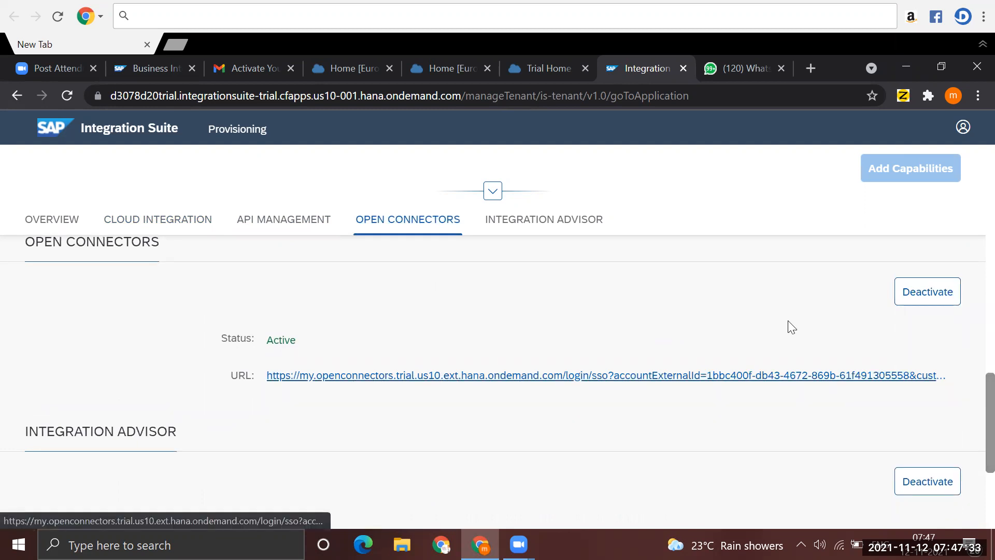
scroll(973, 415, down, 3)
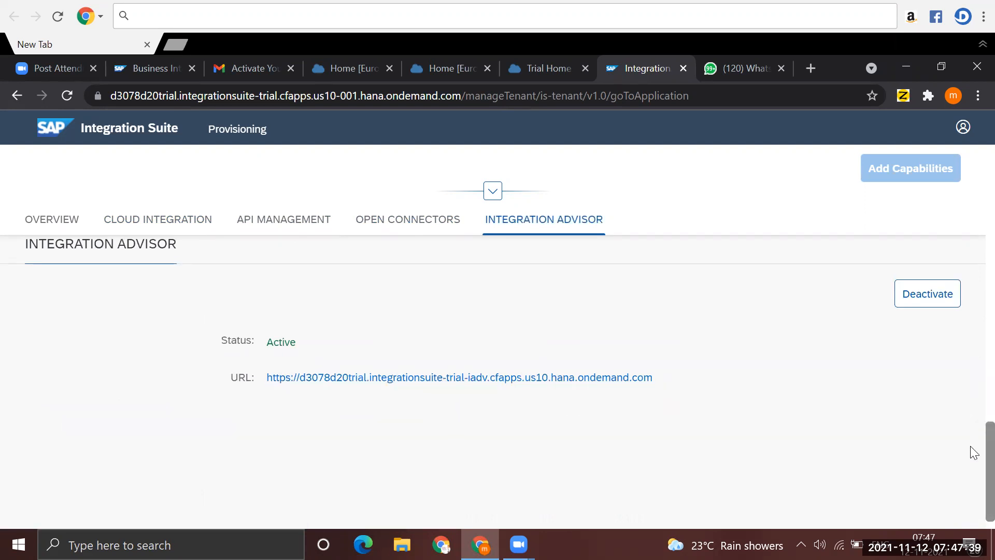
- Return to the Cloud Integration capability section and open the Cloud Integration application from its URL
scroll(971, 407, up, 15)
scroll(972, 218, up, 1)
scroll(971, 223, down, 3)
scroll(971, 203, up, 5)
scroll(974, 207, down, 3)
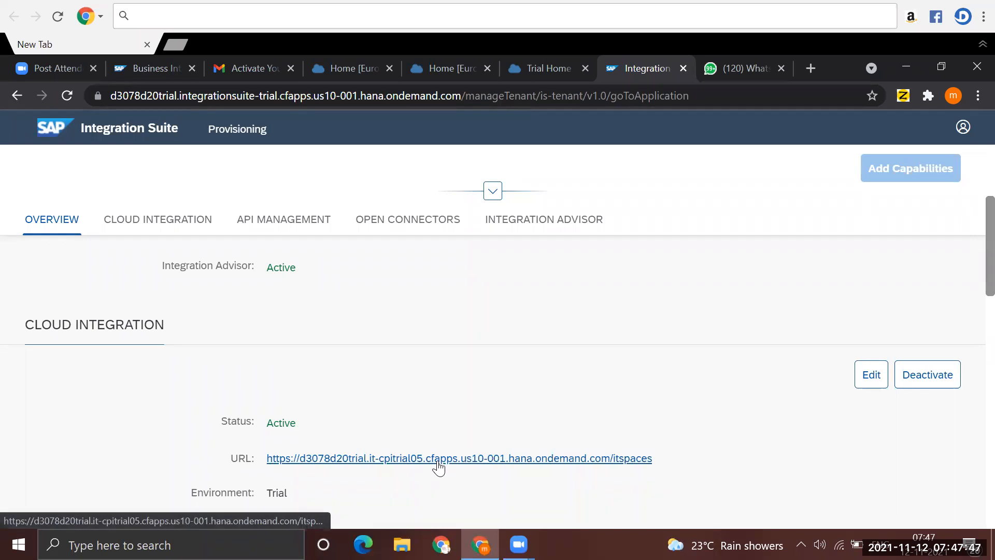
click(162, 222)
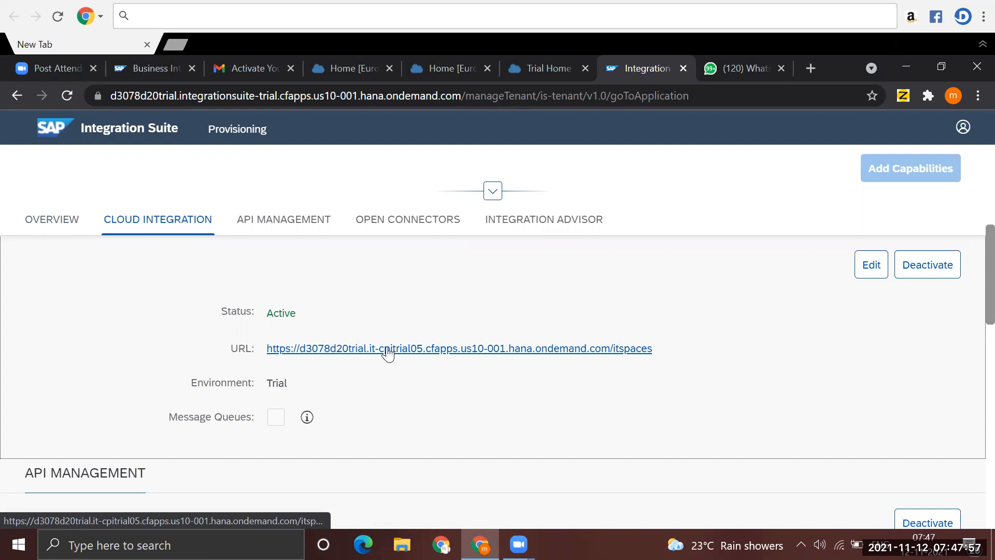
click(386, 348)
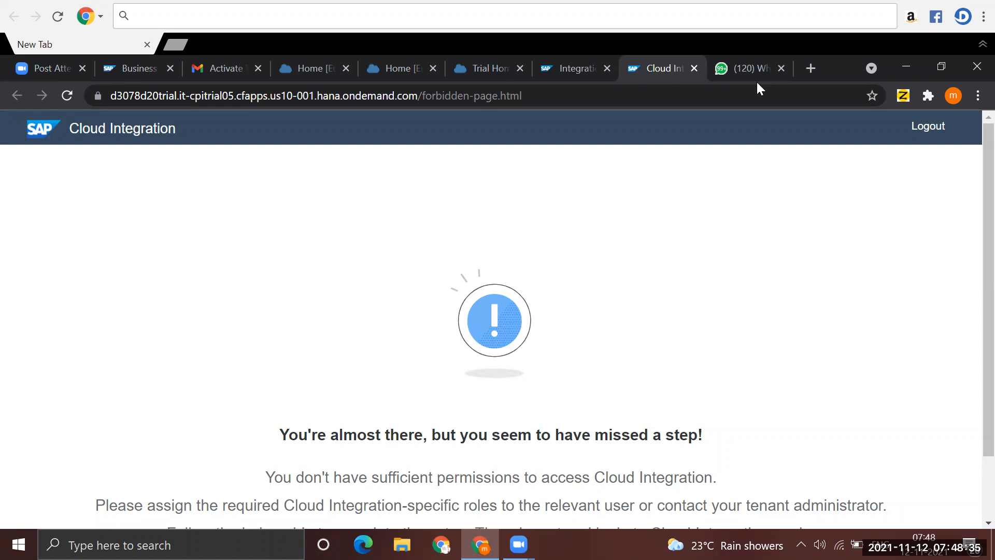
- Switch to the SAP BTP Cockpit and open the details of the existing user under the trial subaccount's security users
click(472, 66)
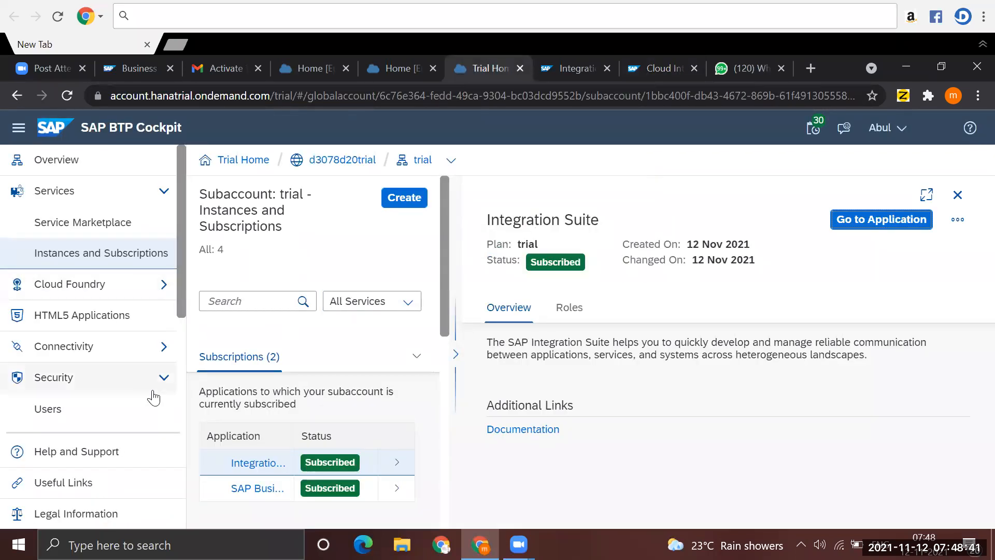
click(65, 383)
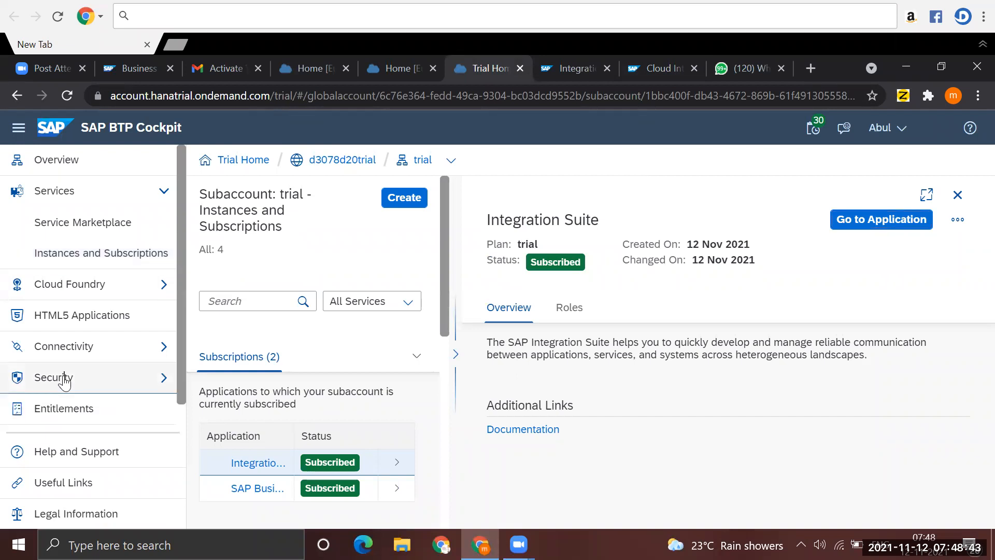
click(64, 383)
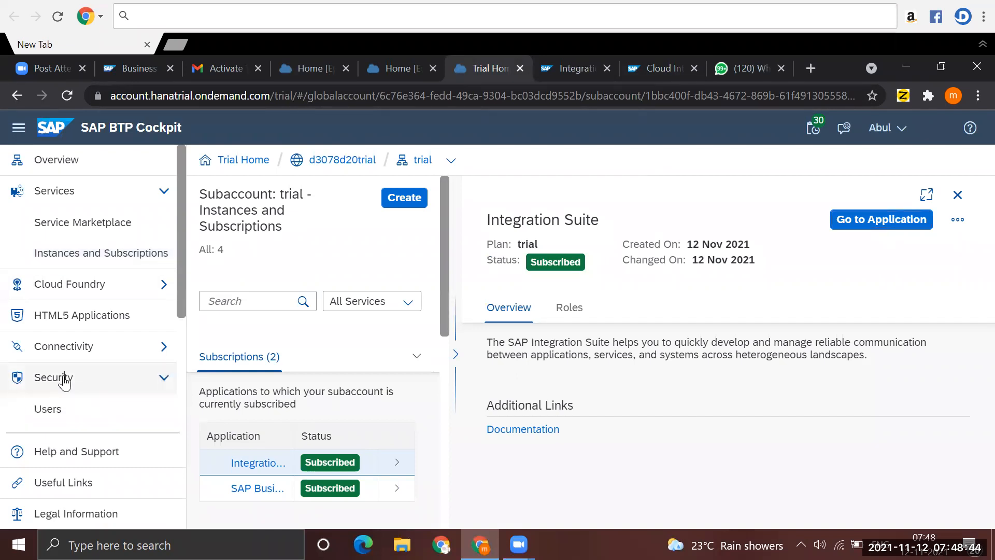
double_click(59, 413)
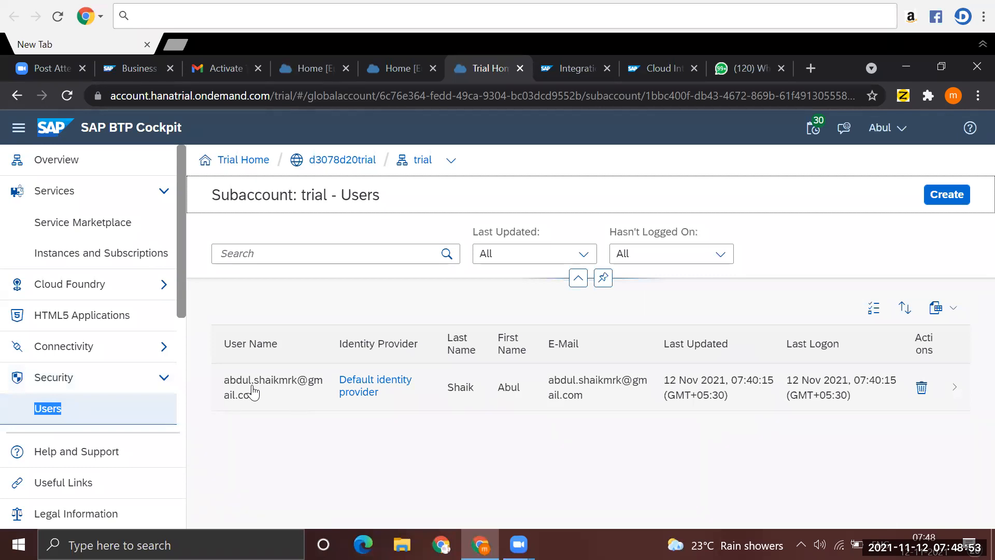
click(254, 395)
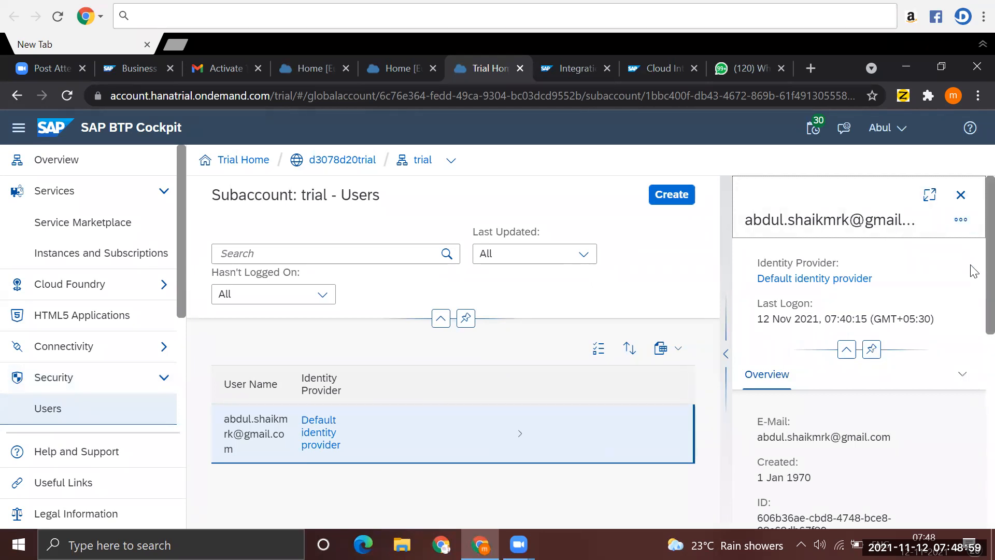
- Start assigning role collections to the user, selecting APIManagement.SelfService.Administrator, APIPortal.Administrator, APIPortal.Guest and APIPortal.Service.CatalogIntegration
scroll(972, 390, down, 5)
scroll(972, 378, up, 2)
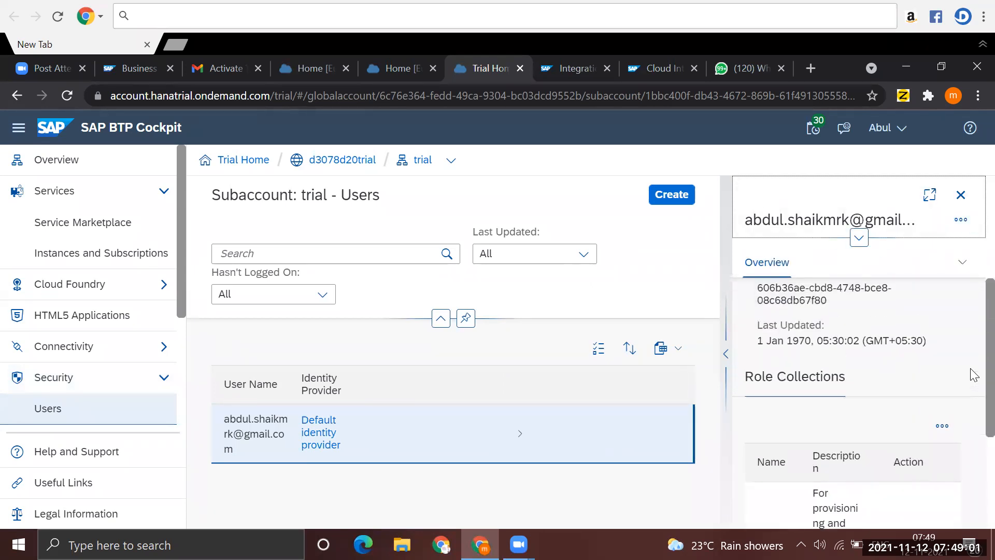
scroll(974, 375, down, 3)
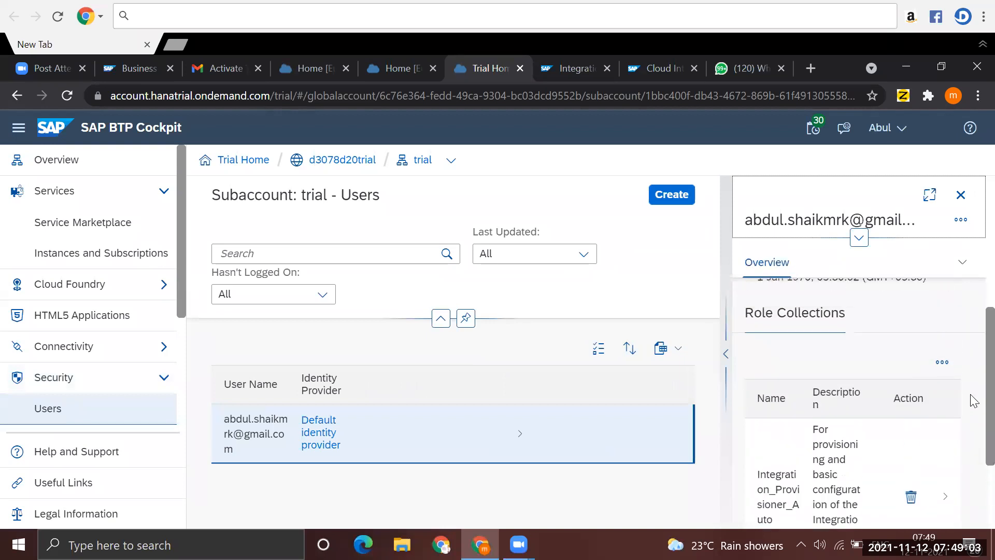
scroll(973, 396, up, 1)
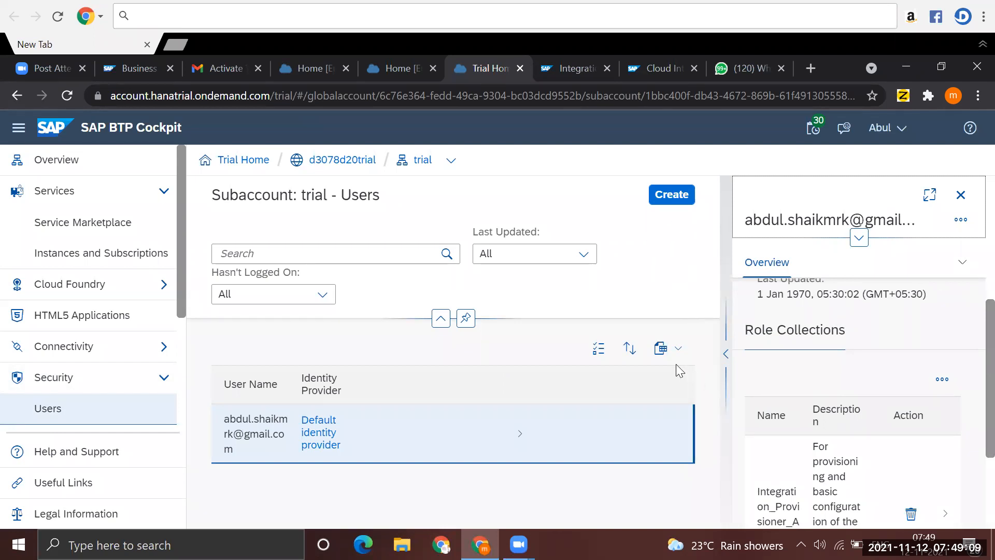
click(942, 377)
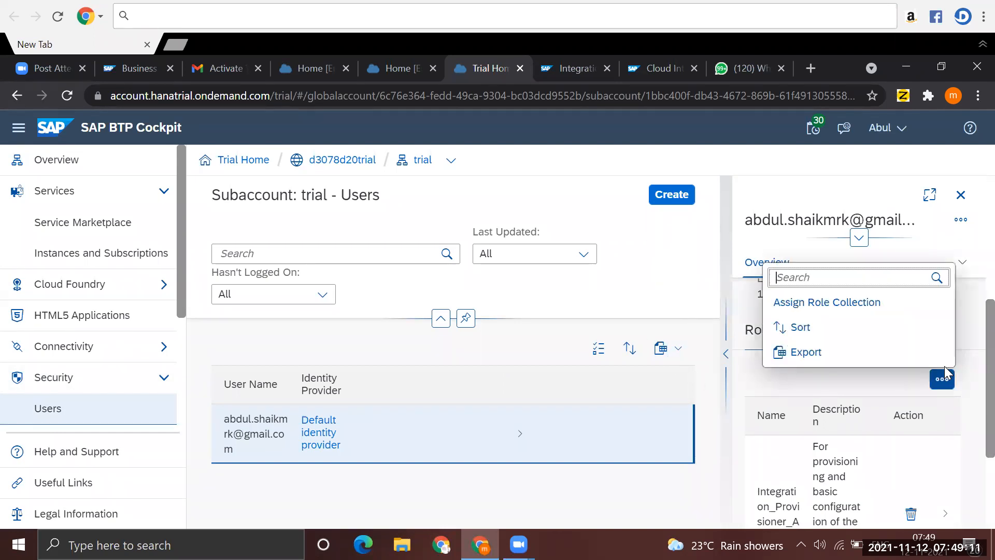
click(844, 315)
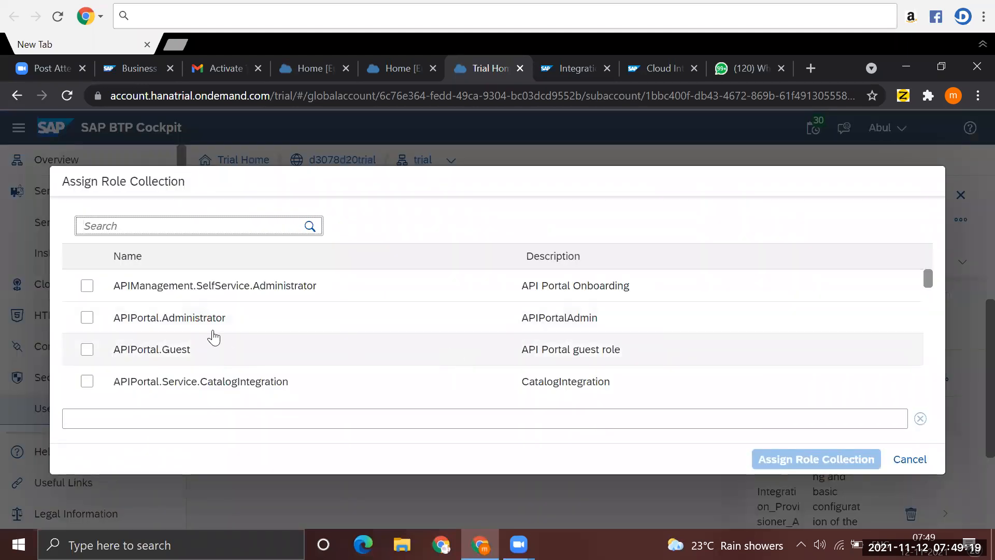
click(87, 286)
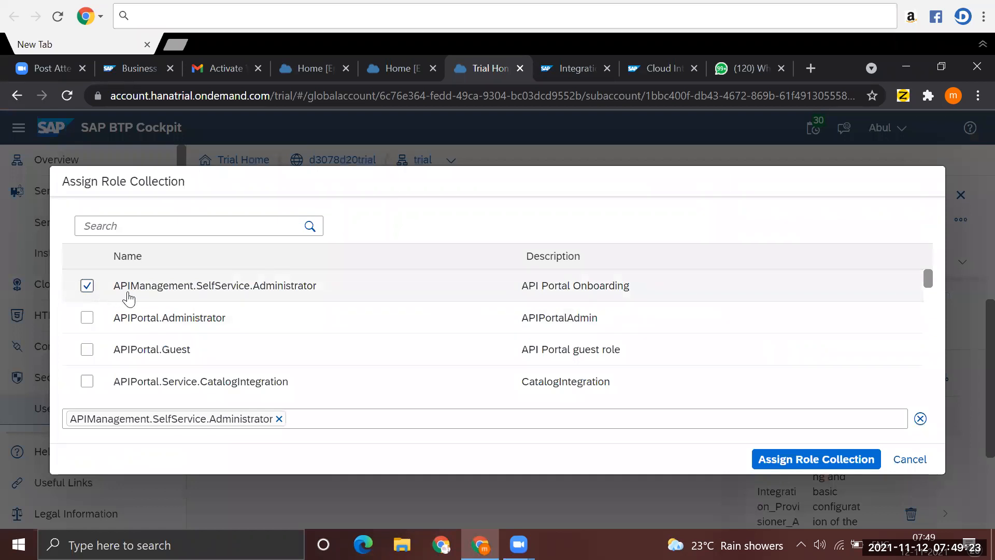
click(87, 318)
click(87, 350)
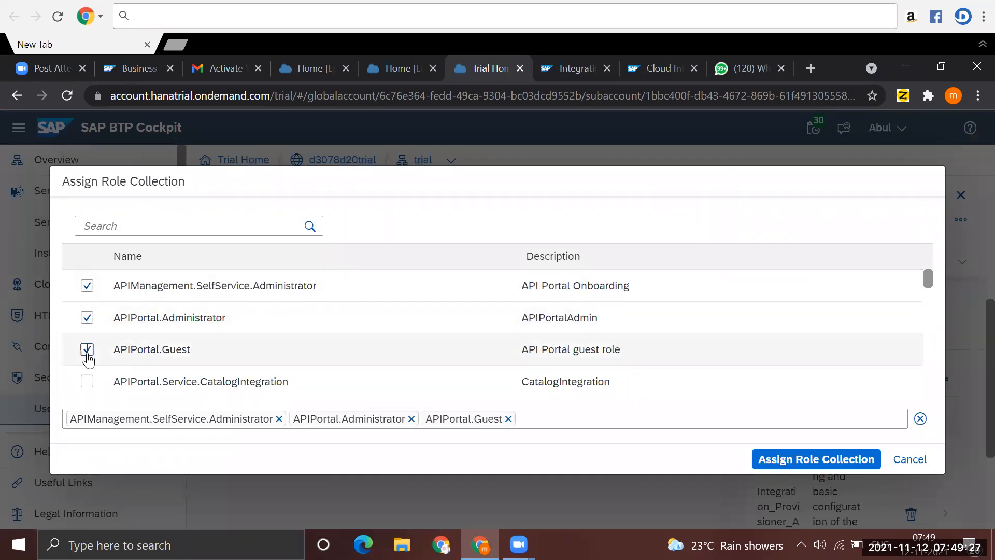
click(88, 382)
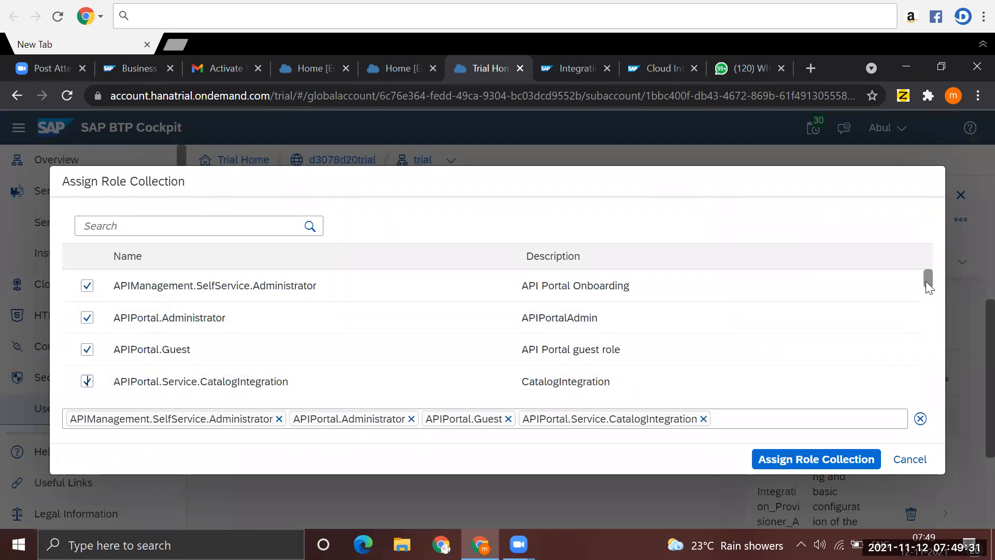
- Add AuthGroup.API.ApplicationDeveloper, AuthGroup.APIPortalRegistration, AuthGroup.Content.Admin, AuthGroup.ContentAuthor and AuthGroup.SelfService.Admin to the role collection selection
drag(925, 282, 929, 293)
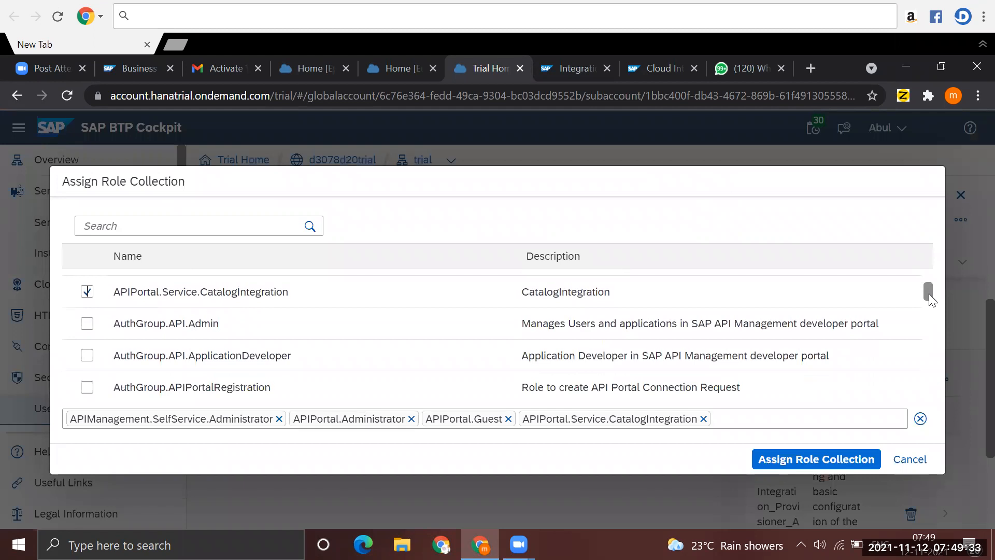
click(88, 356)
click(88, 388)
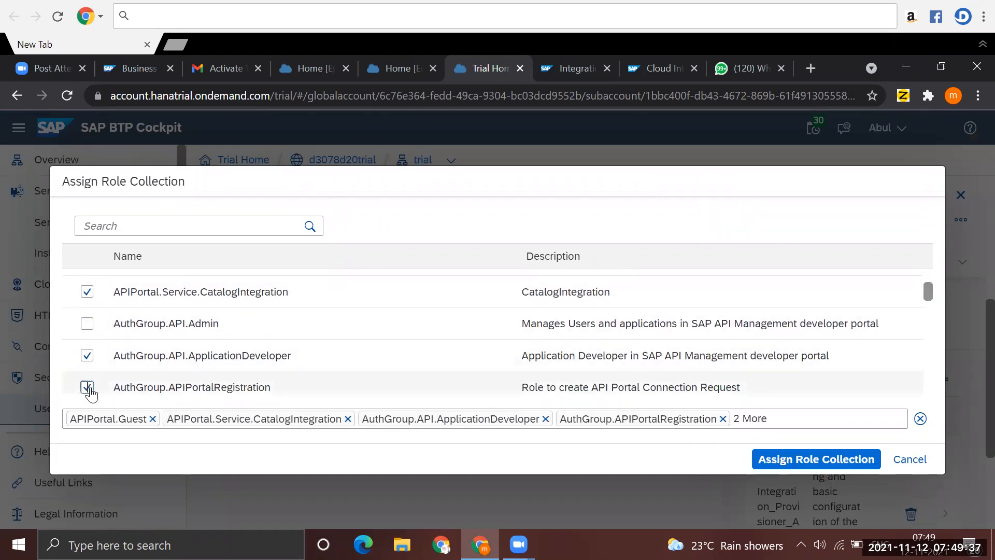
drag(928, 289, 928, 303)
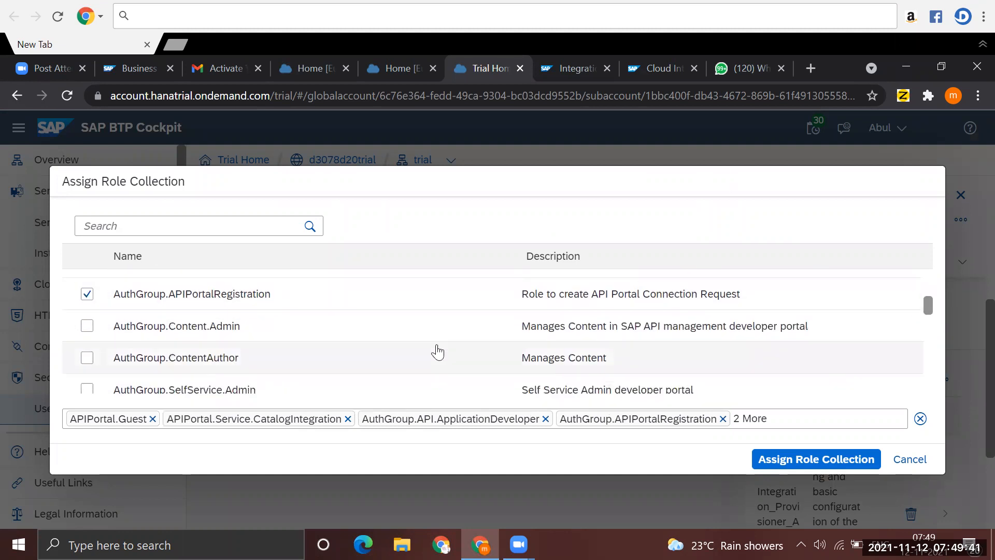
click(87, 327)
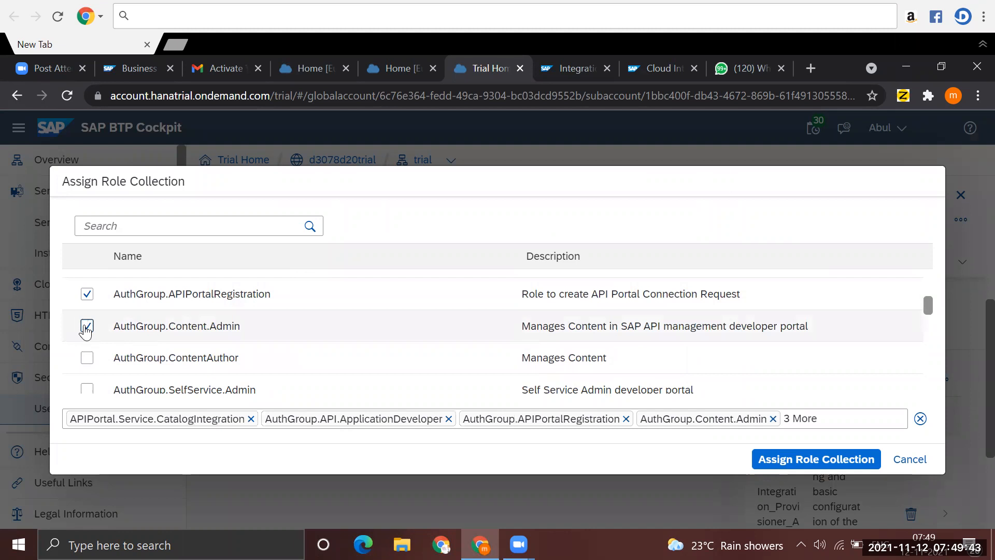
click(87, 358)
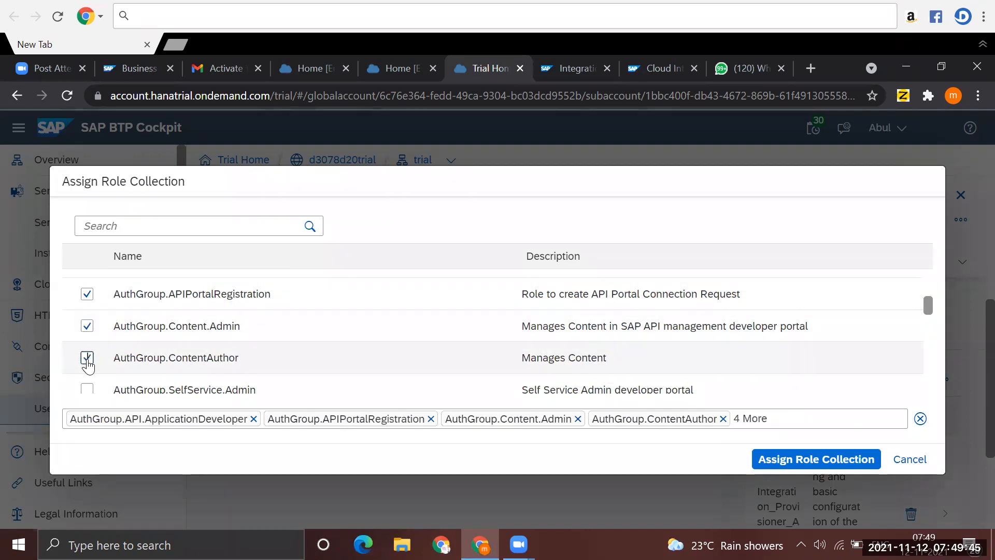
click(87, 389)
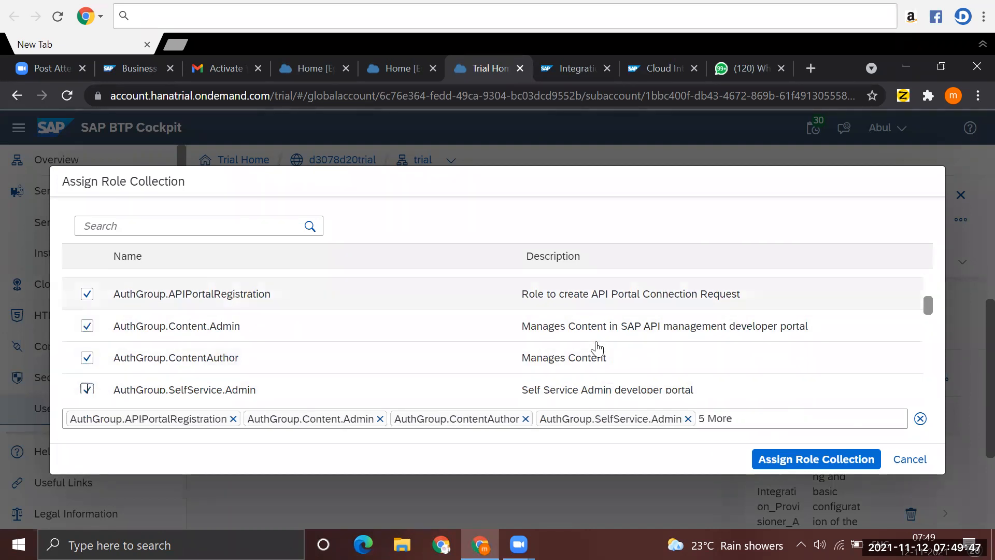
- Add AuthGroup.Site.Admin and the Business_Application_Studio Administrator, Developer and Extension_Deployer role collections to the selection
drag(928, 305, 929, 321)
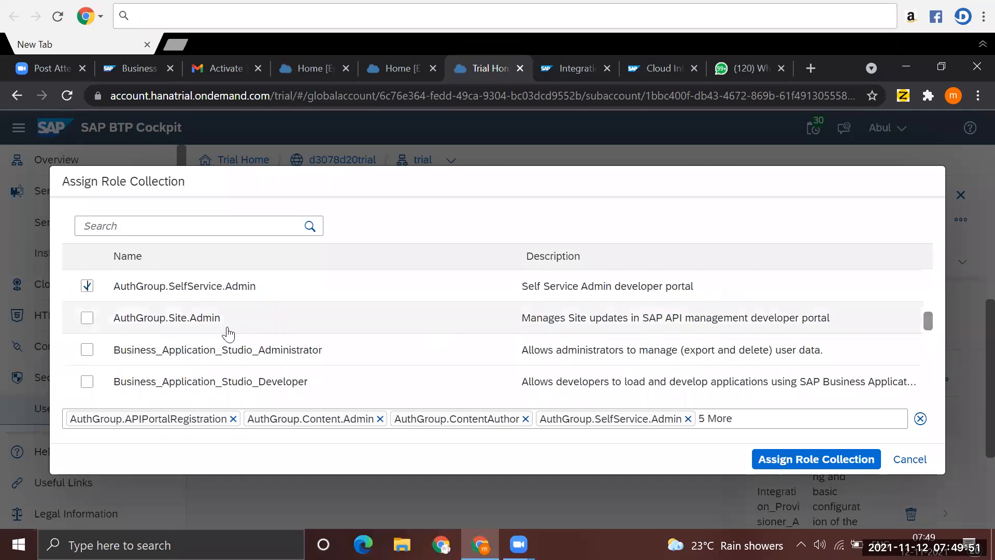
click(87, 320)
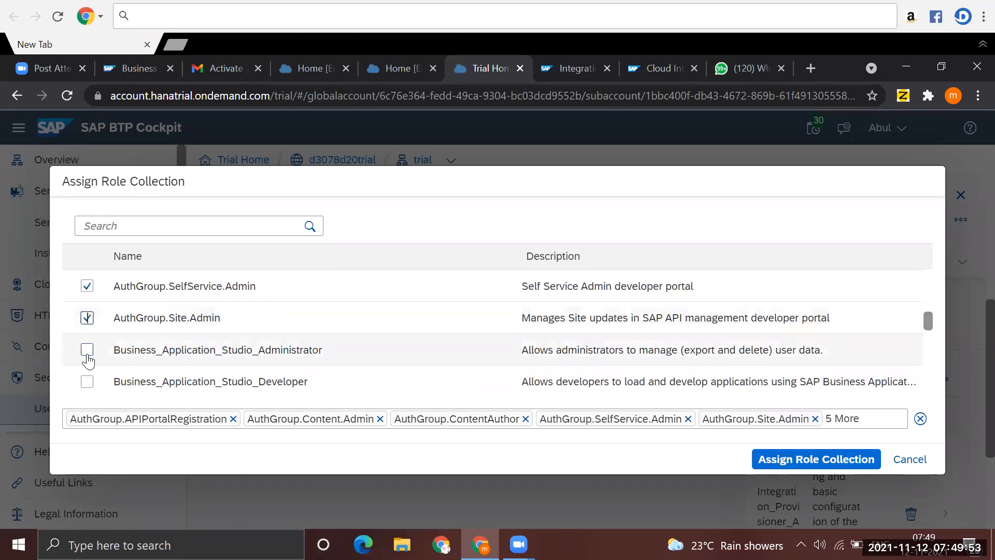
click(87, 350)
click(87, 383)
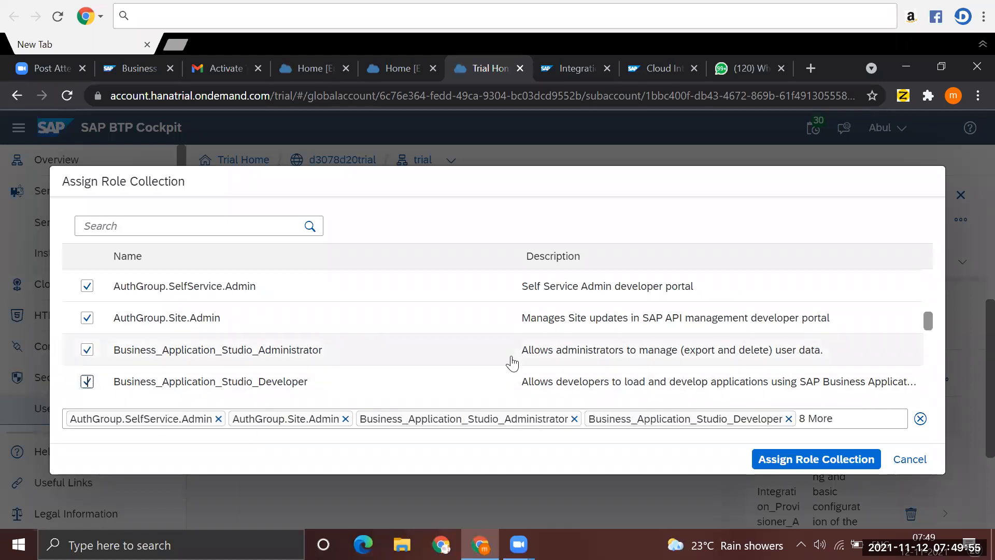
drag(928, 324, 928, 337)
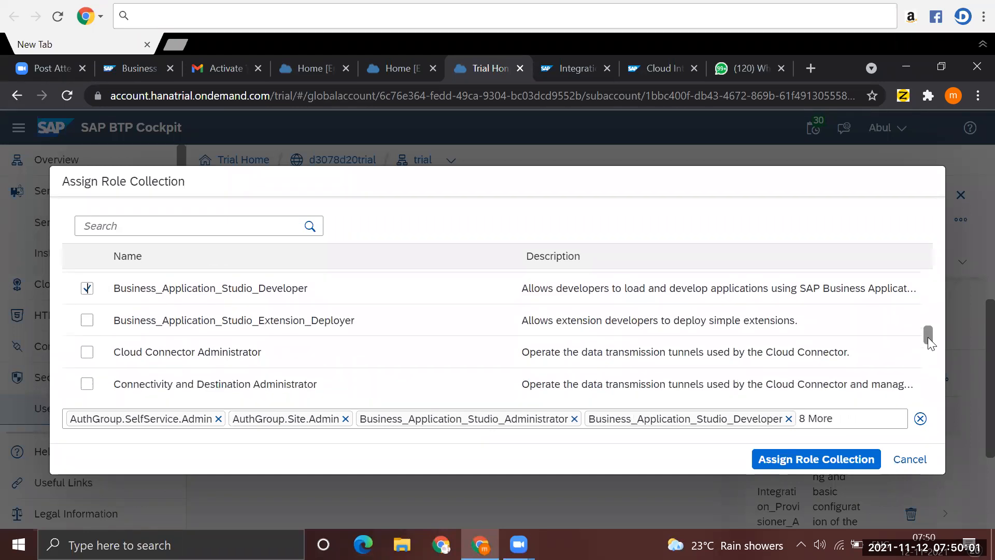
click(87, 321)
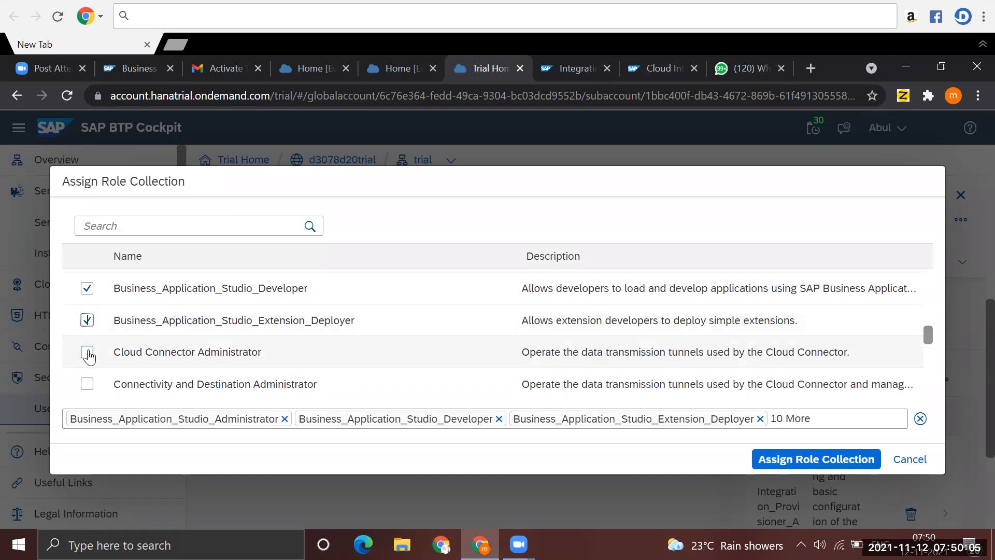
- Add Cloud Connector Administrator, Connectivity and Destination Administrator, Destination Administrator and Integration_Provisioner to the role collection selection
click(87, 352)
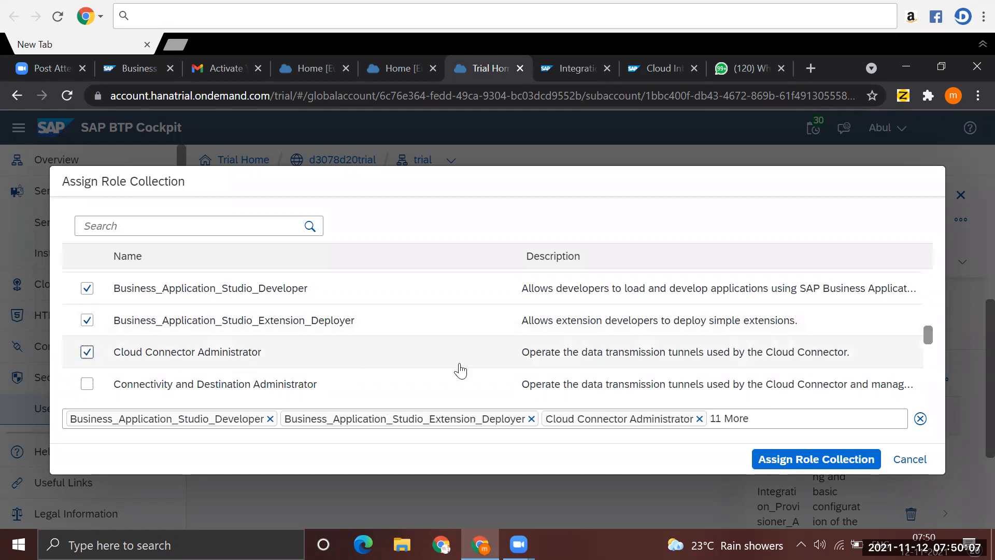
drag(929, 337, 931, 348)
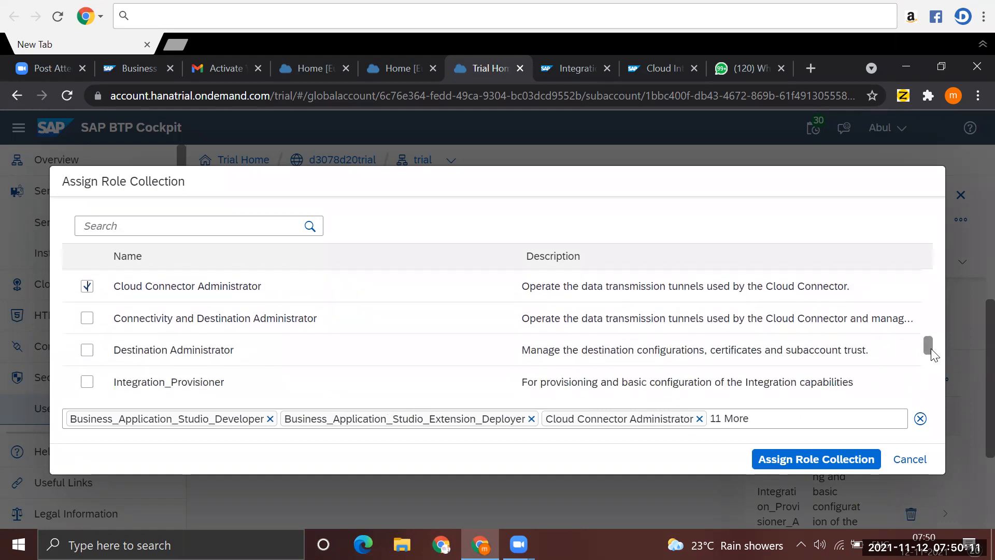
click(87, 318)
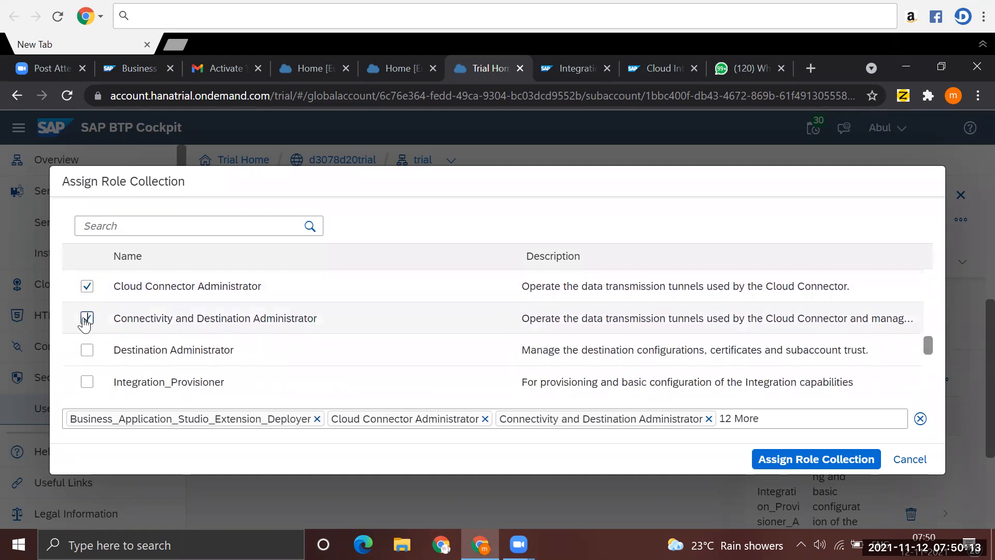
click(88, 351)
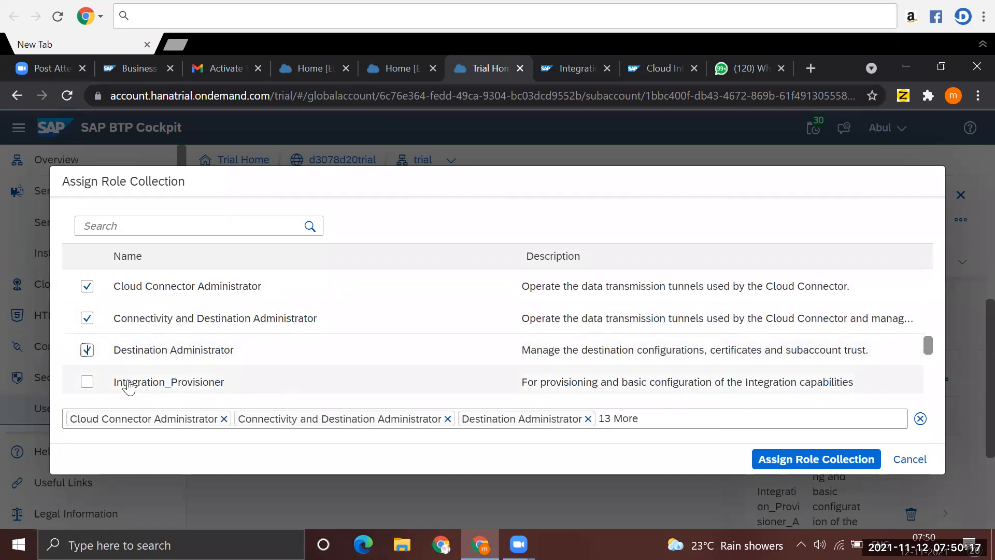
click(87, 381)
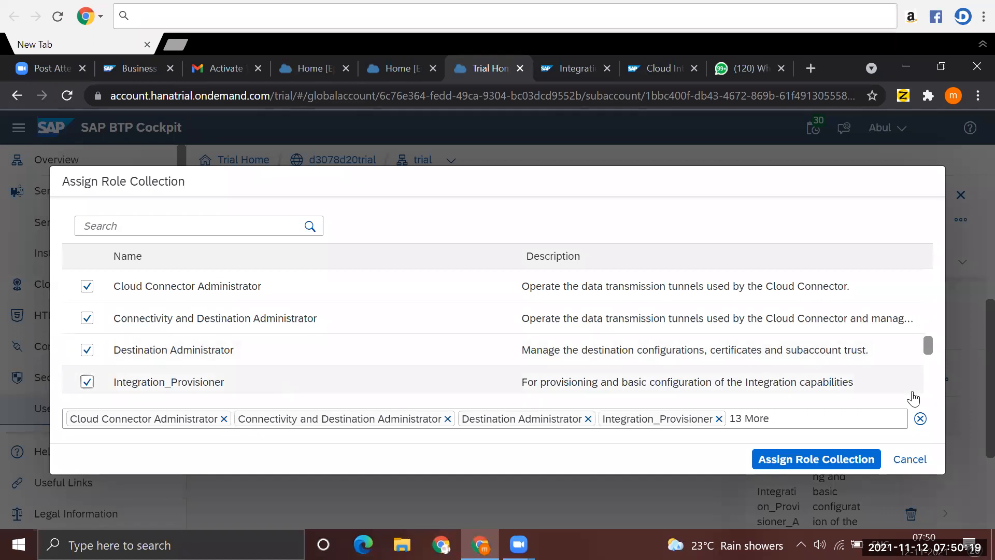
- Add OpenConnectors_User, PI_Administrator, PI_Business_Expert, PI_Integration_Developer and PI_Read_Only to the role collection selection
drag(929, 348, 930, 353)
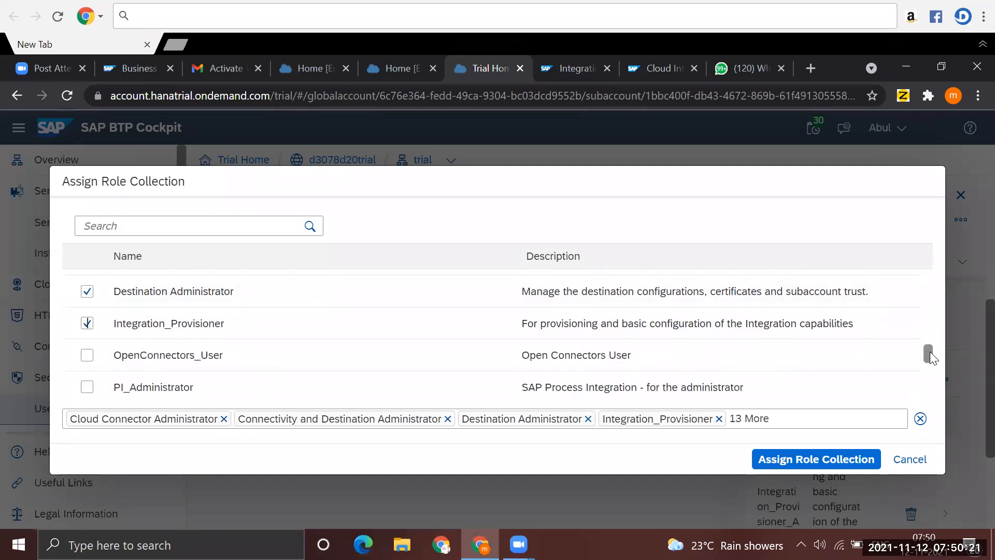
click(87, 343)
click(86, 373)
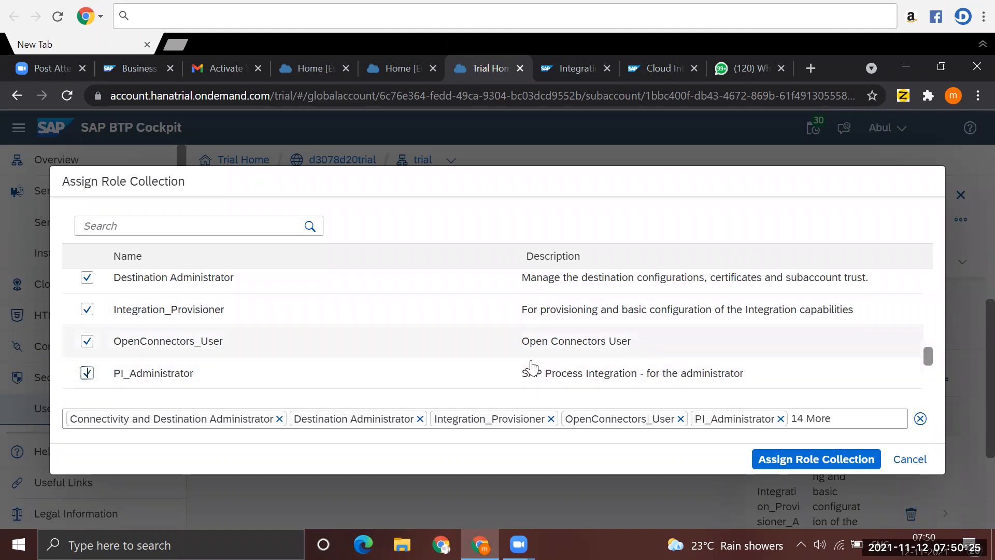
drag(929, 357, 932, 371)
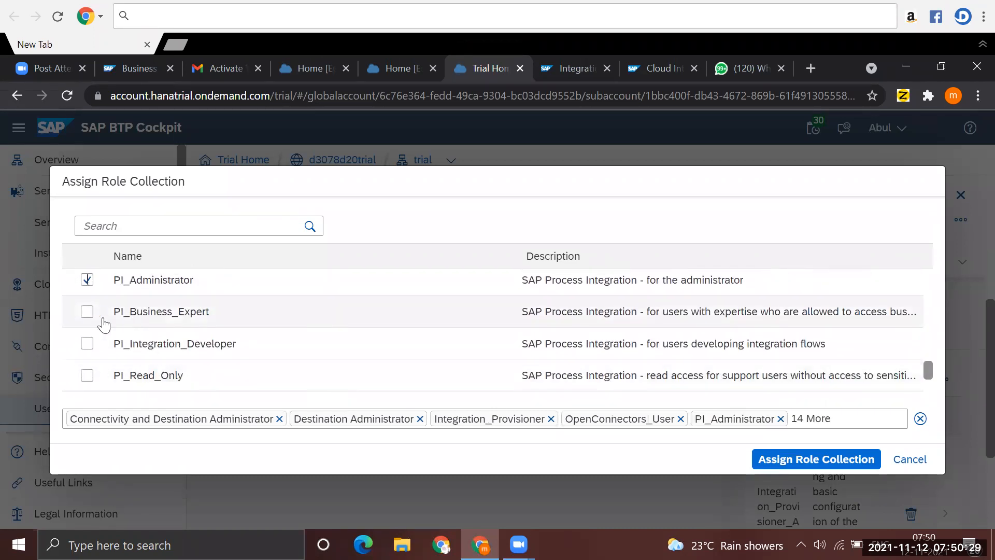
click(87, 312)
click(87, 344)
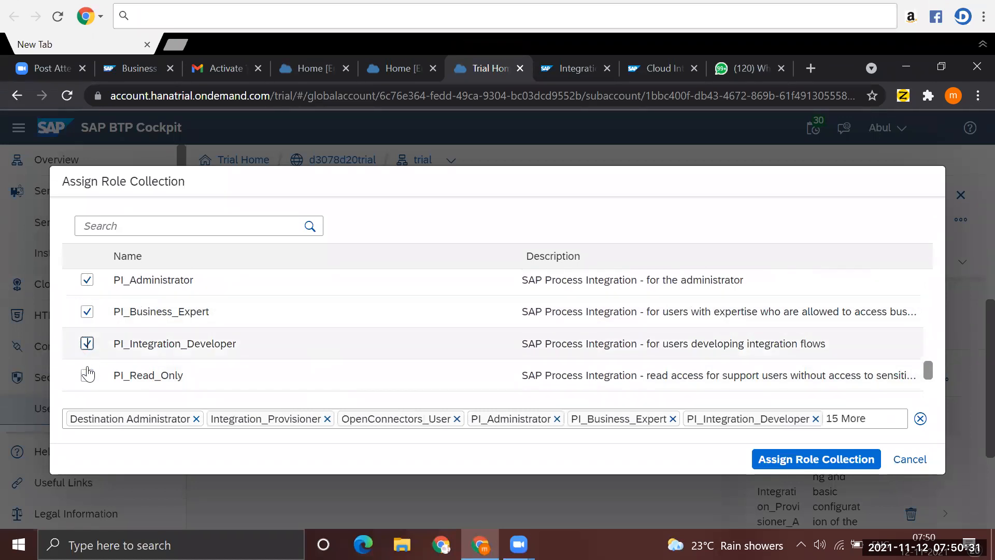
click(87, 376)
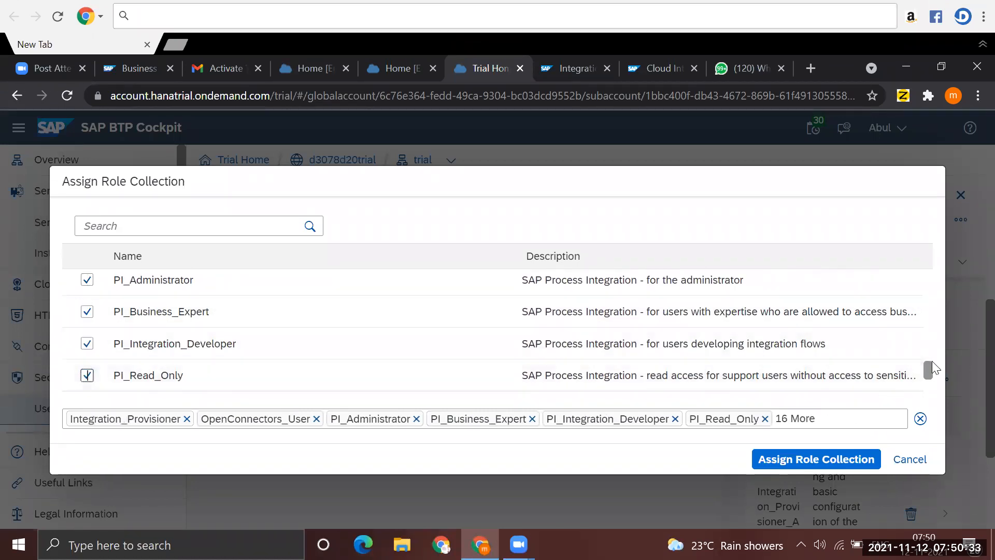
- Add Subaccount Service Administrator, Subaccount Viewer and trial-content-developer to the role collection selection
drag(929, 370, 929, 386)
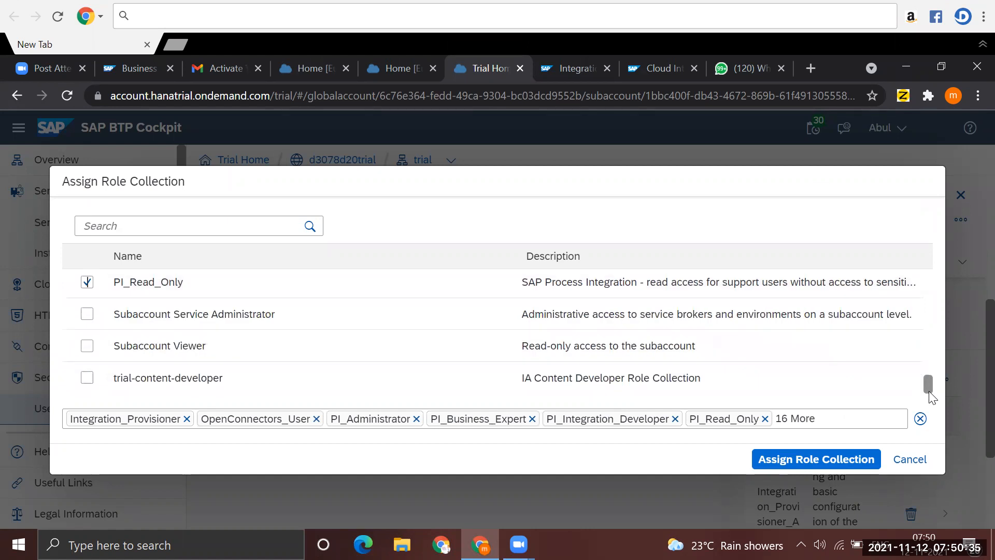
click(86, 316)
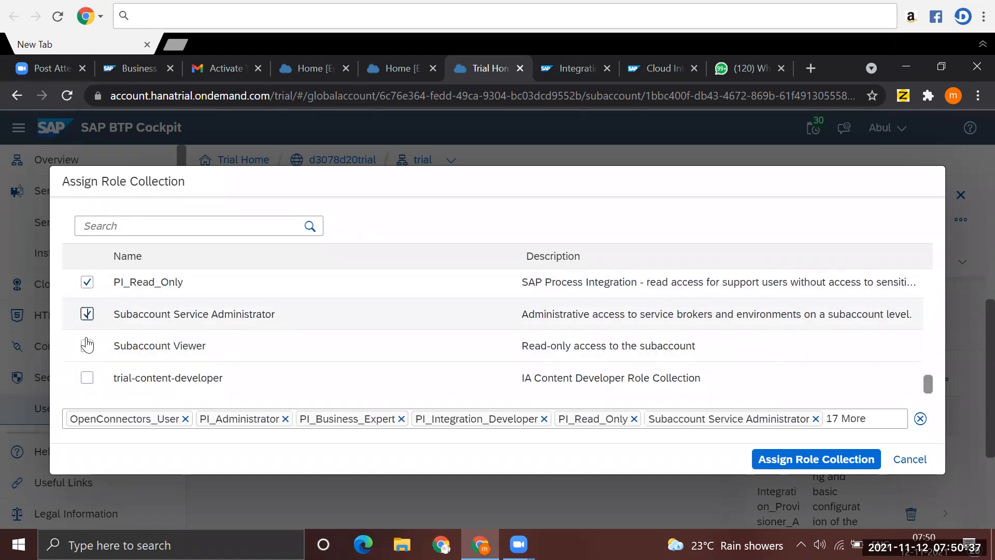
click(87, 346)
click(88, 379)
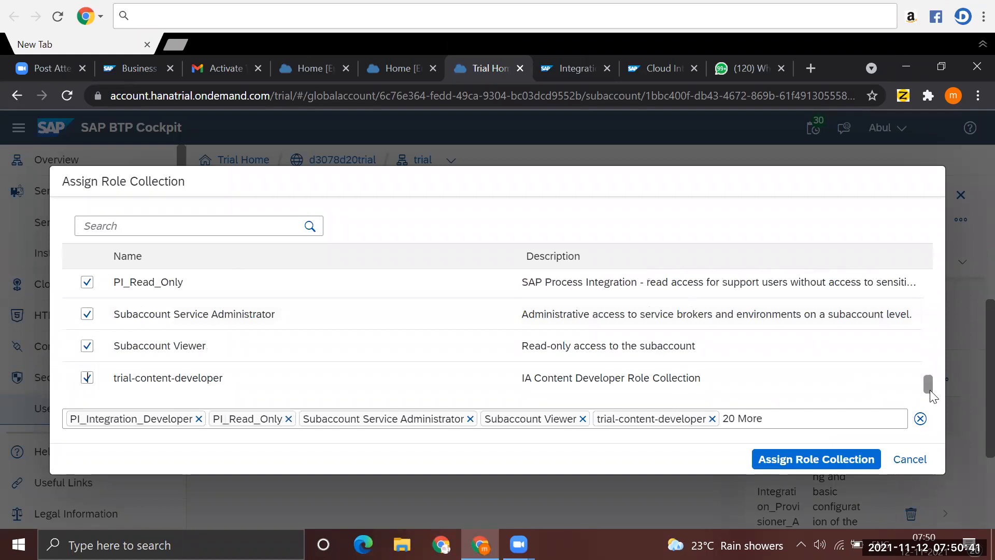
- Review the selected role collections and assign them all to the user
scroll(930, 374, up, 5)
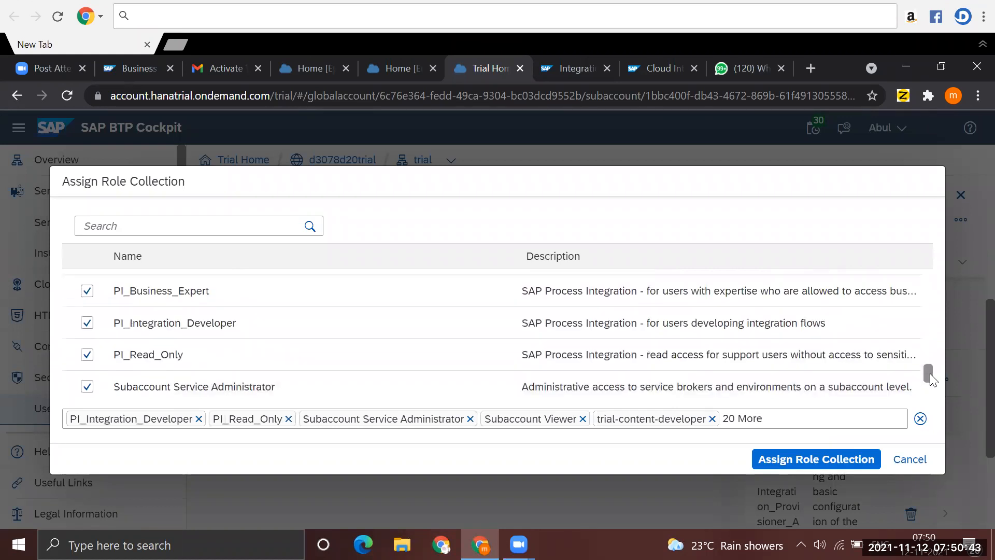
drag(923, 331, 930, 244)
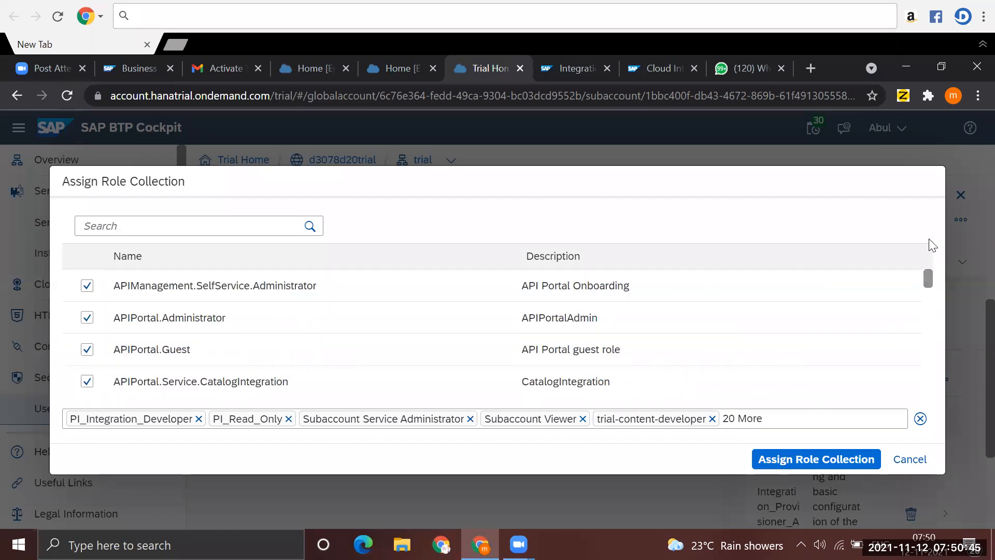
click(828, 461)
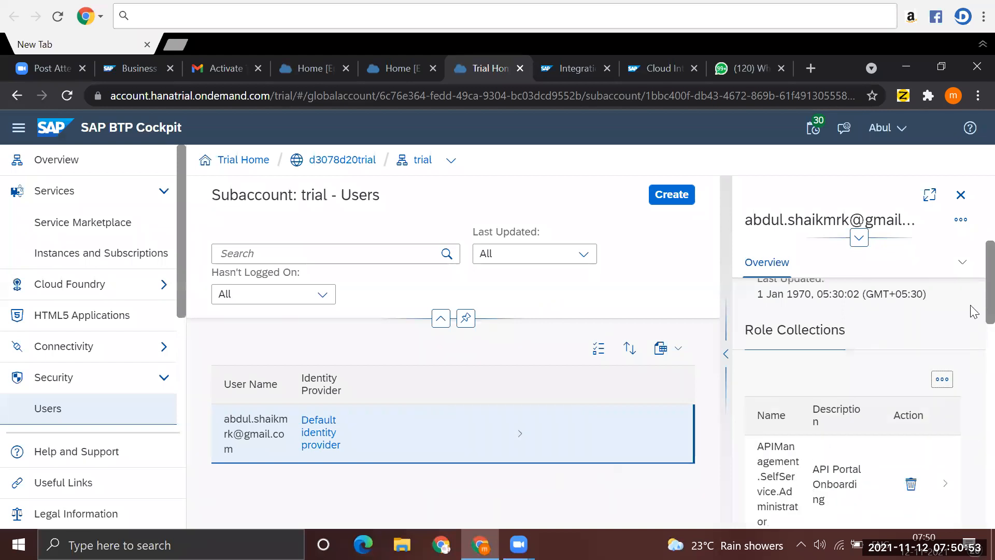
drag(970, 306, 974, 213)
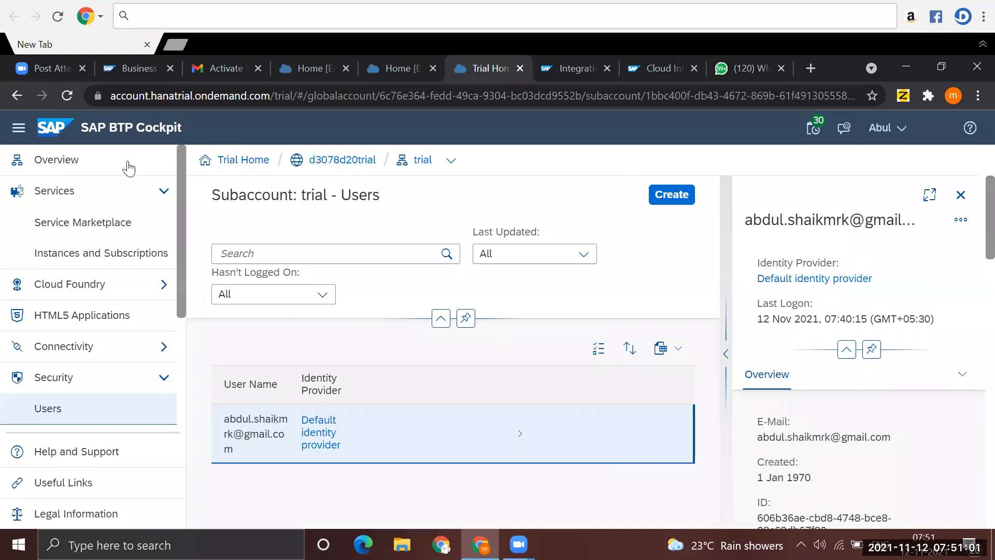
- Launch Integration Suite from the trial subaccount's subscriptions and try to open its Cloud Integration capability
double_click(116, 263)
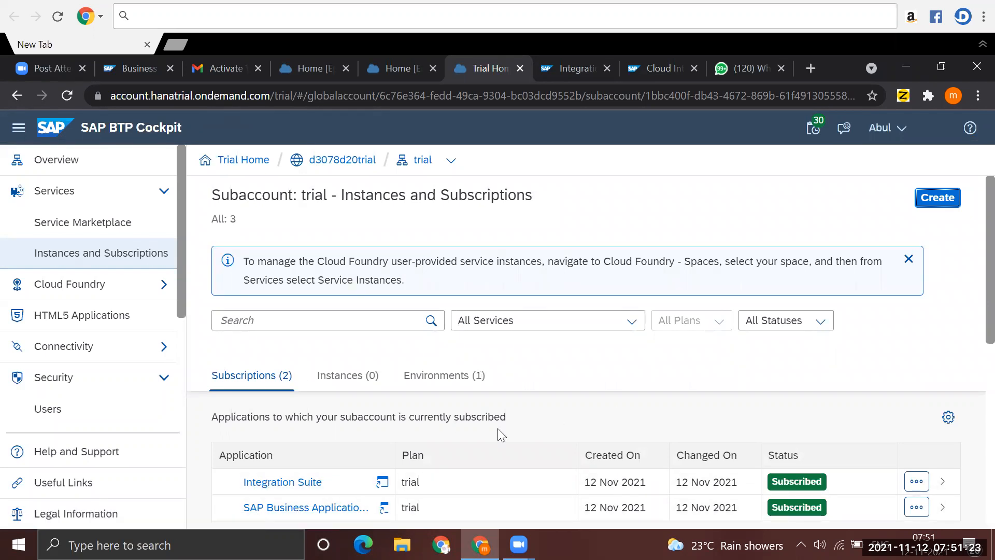
click(286, 484)
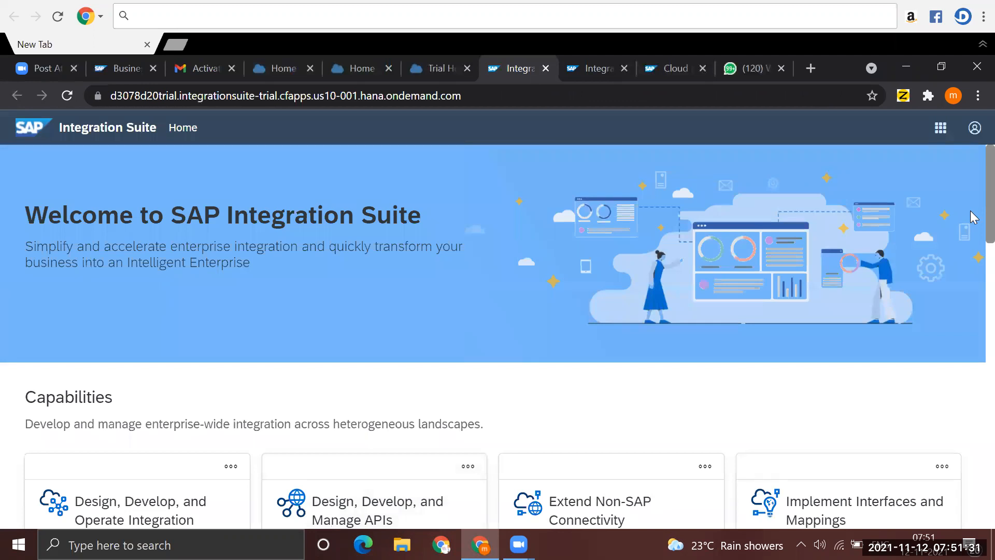
scroll(971, 264, down, 5)
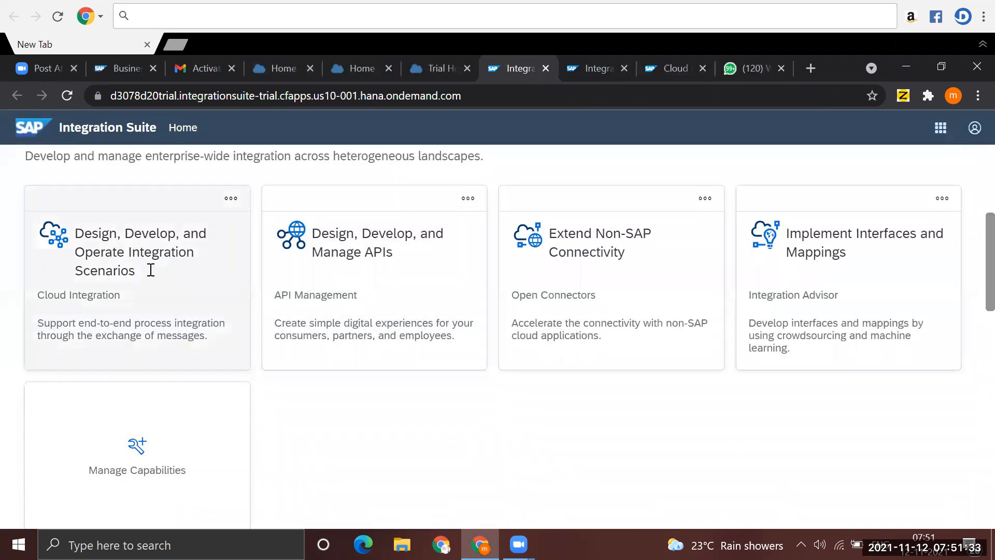
click(90, 293)
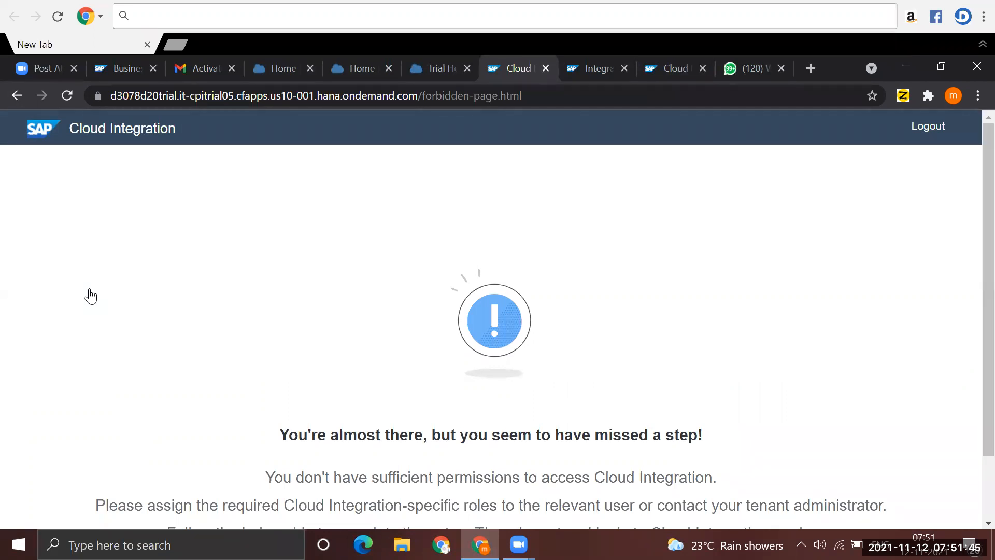
- Search the web for "sap btp login" and open the SAP BTP Cockpit home page from the results
click(334, 96)
text(SAP)
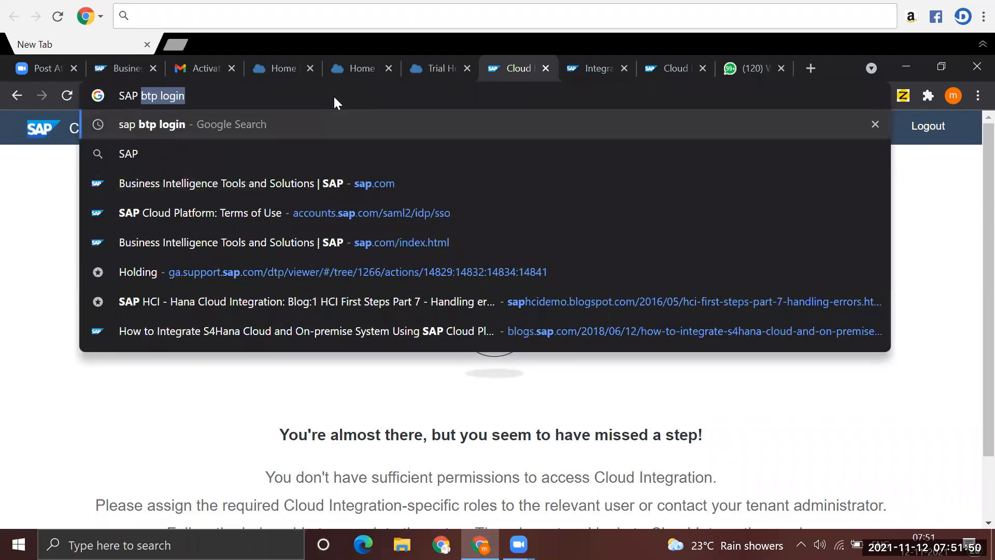
key(Return)
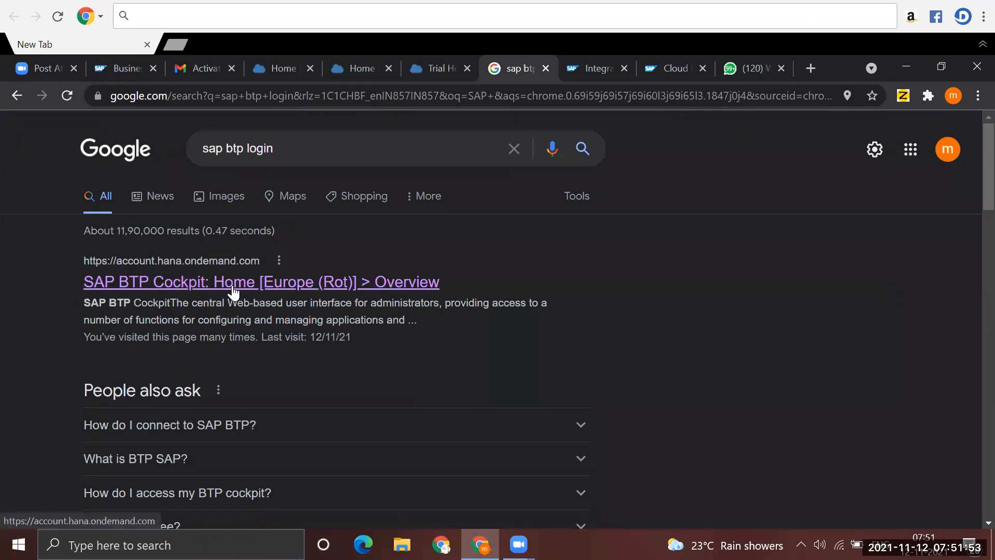
click(233, 290)
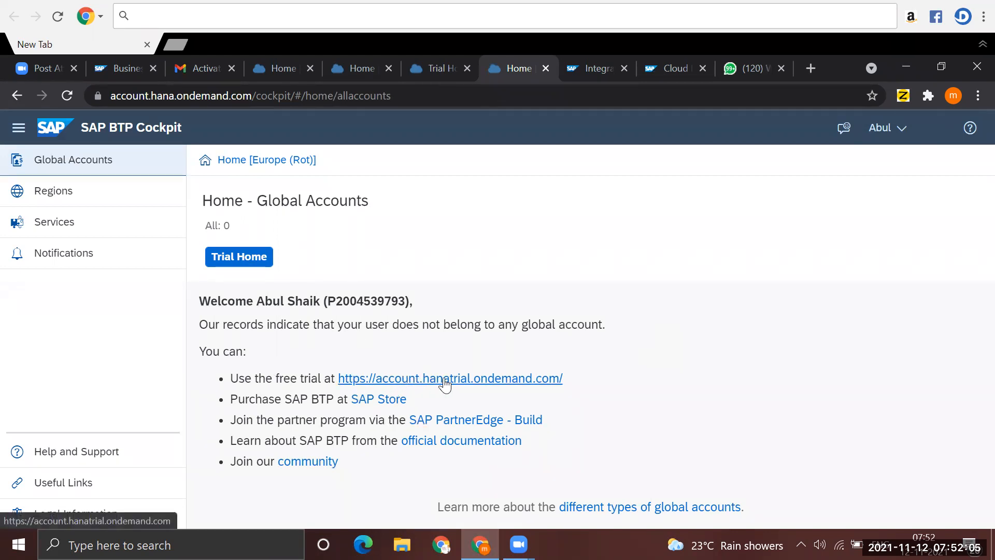
- Go to the free trial account, dismiss the 365-day trial notice and open the trial subaccount
click(496, 378)
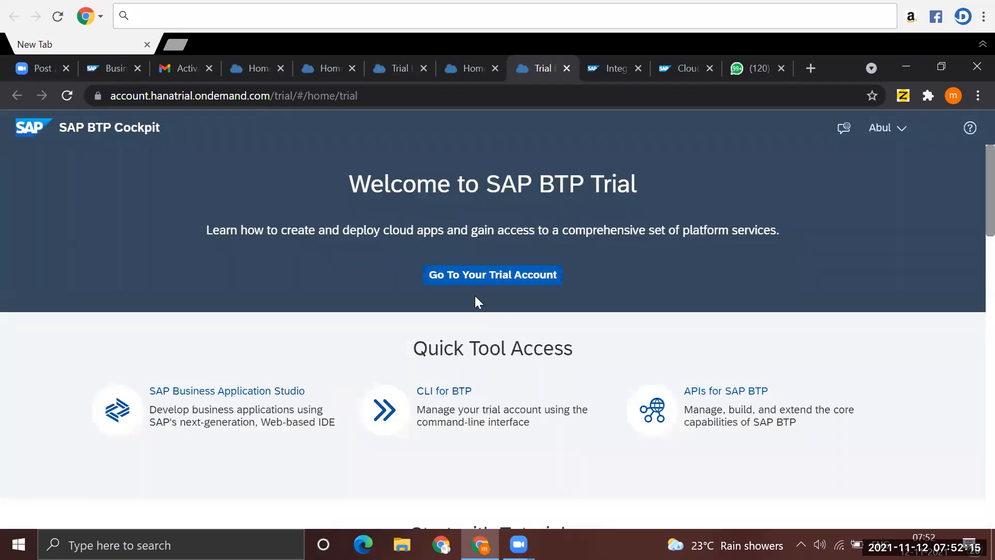
click(488, 276)
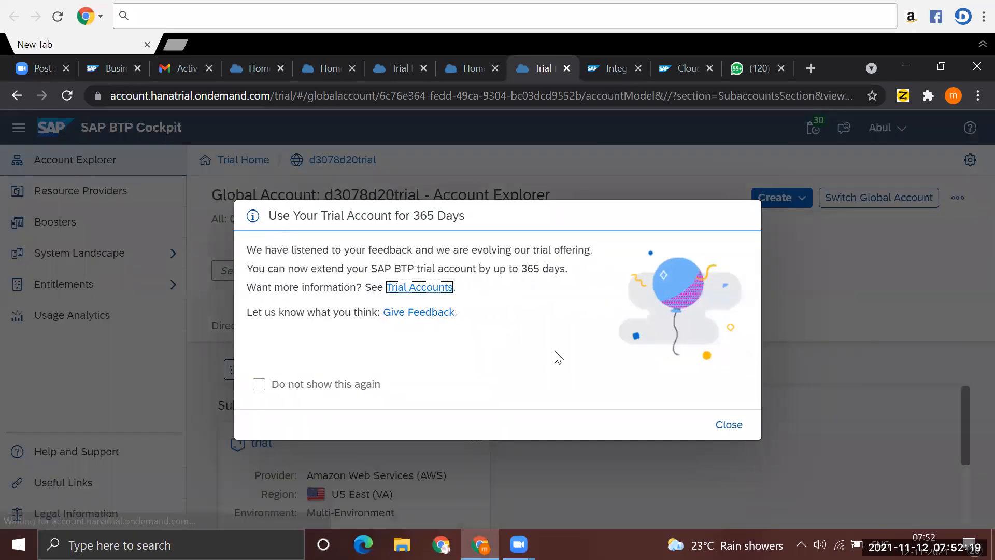
click(721, 426)
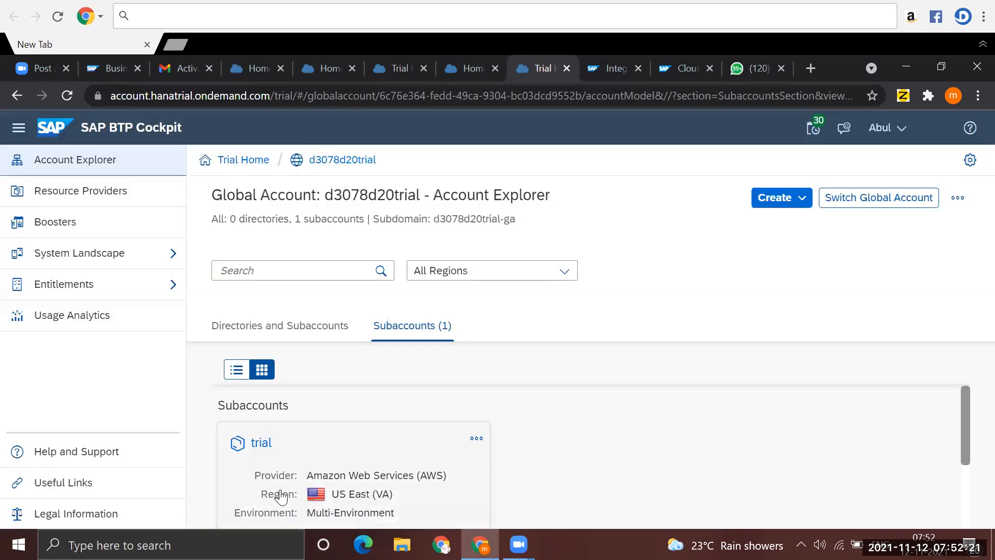
click(286, 493)
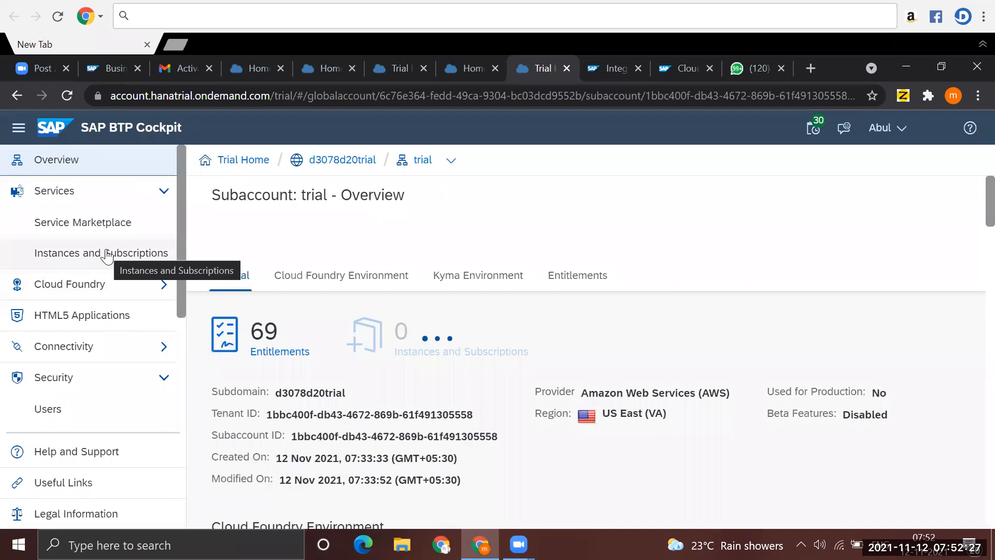
- Launch Integration Suite again from the subaccount's Instances and Subscriptions and open the Cloud Integration capability for designing integration scenarios
click(107, 253)
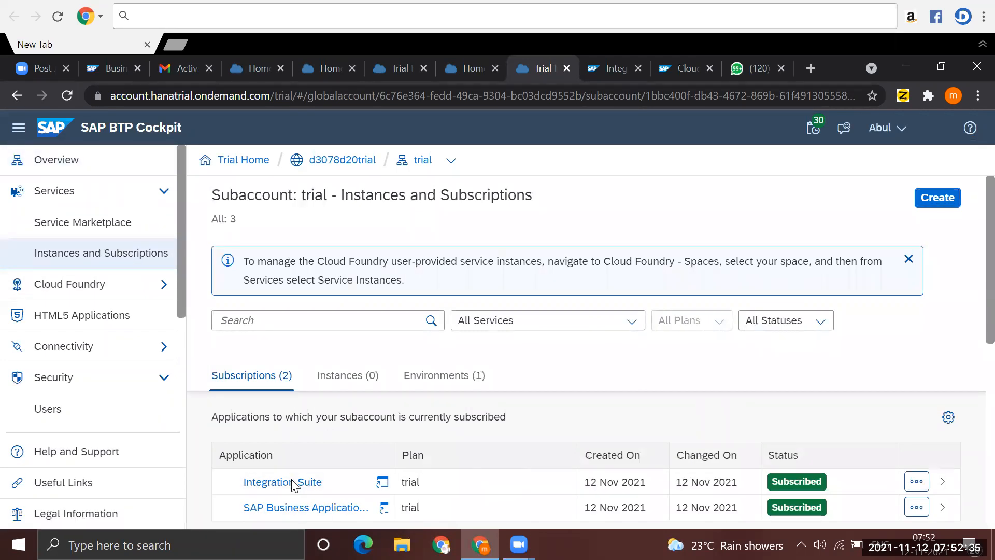
click(291, 481)
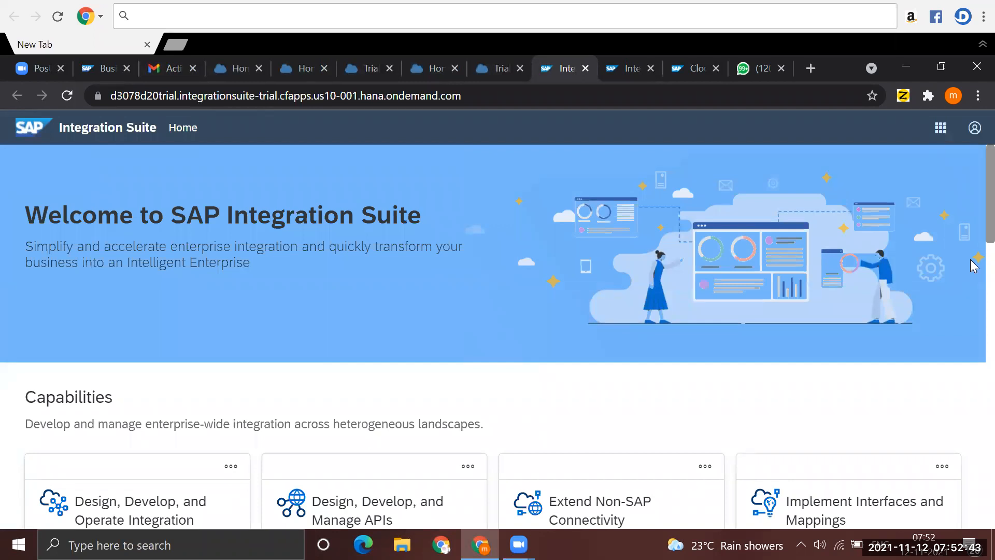
scroll(972, 224, down, 3)
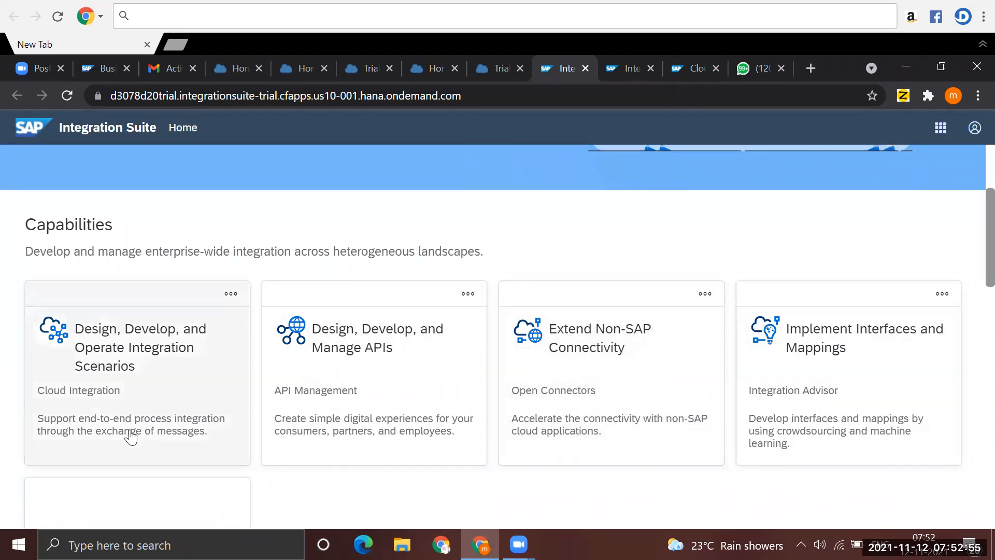
click(93, 397)
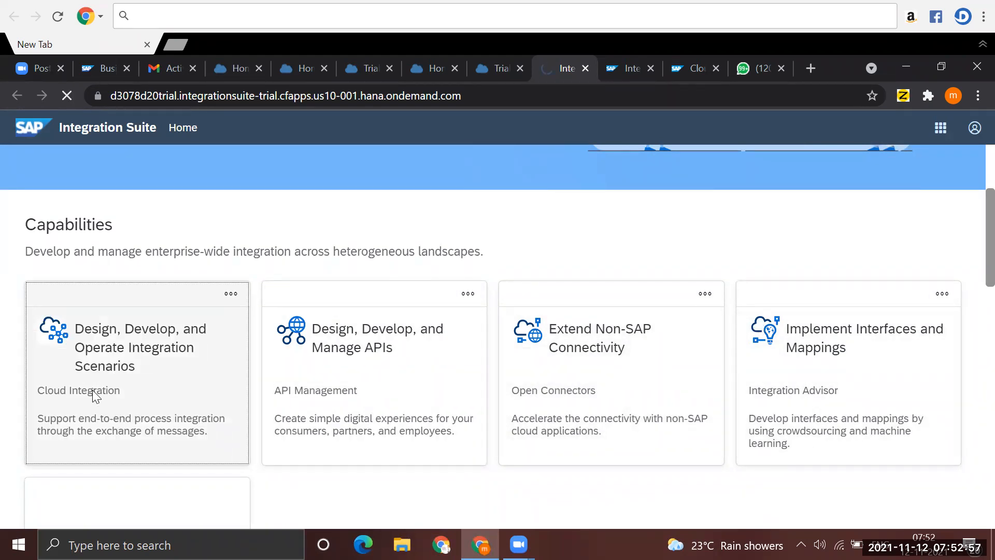